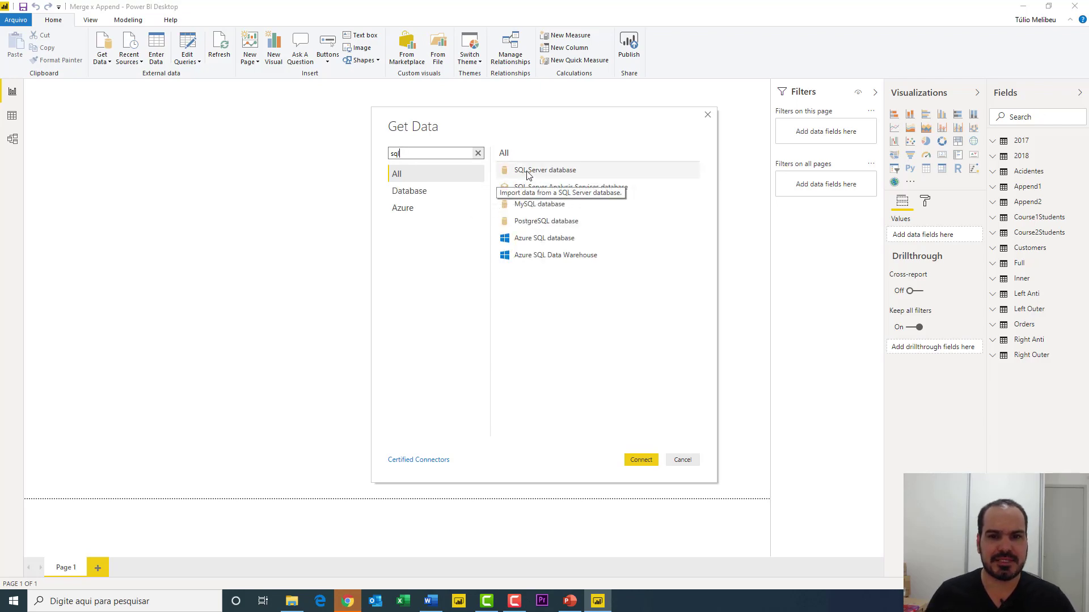
- Connect to a SQL Server database, entering server 10.10.10.1 and database sapiens
left_click(552, 173)
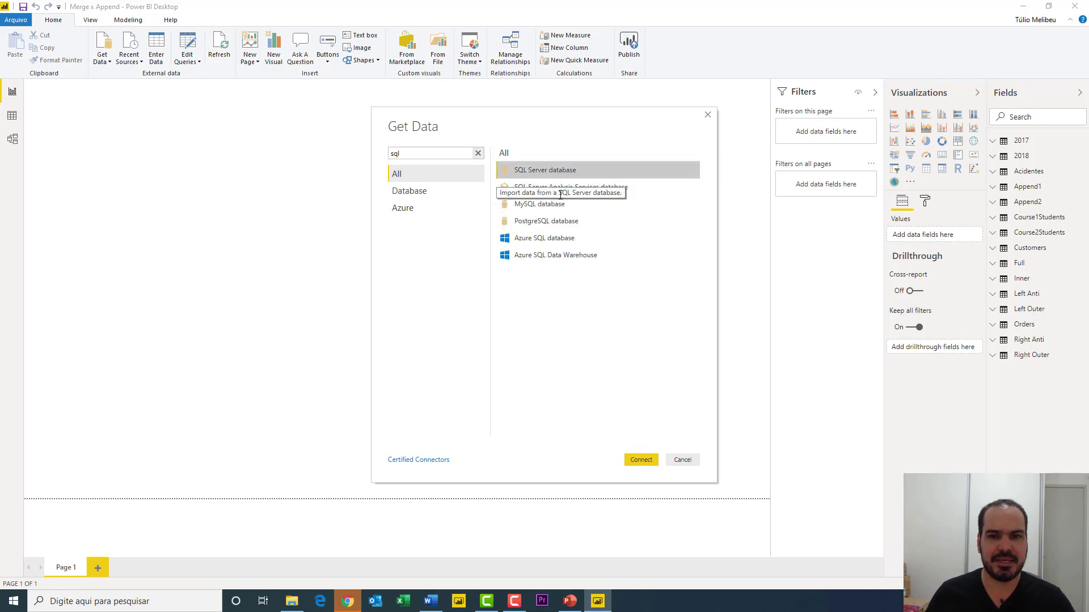
left_click(648, 462)
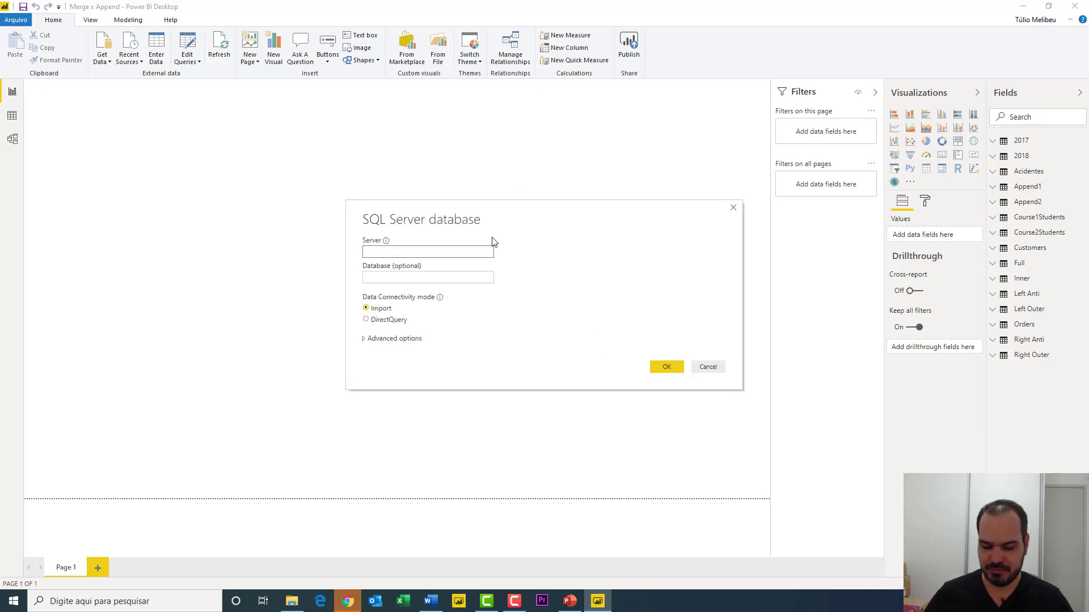
type("10.10.10.1")
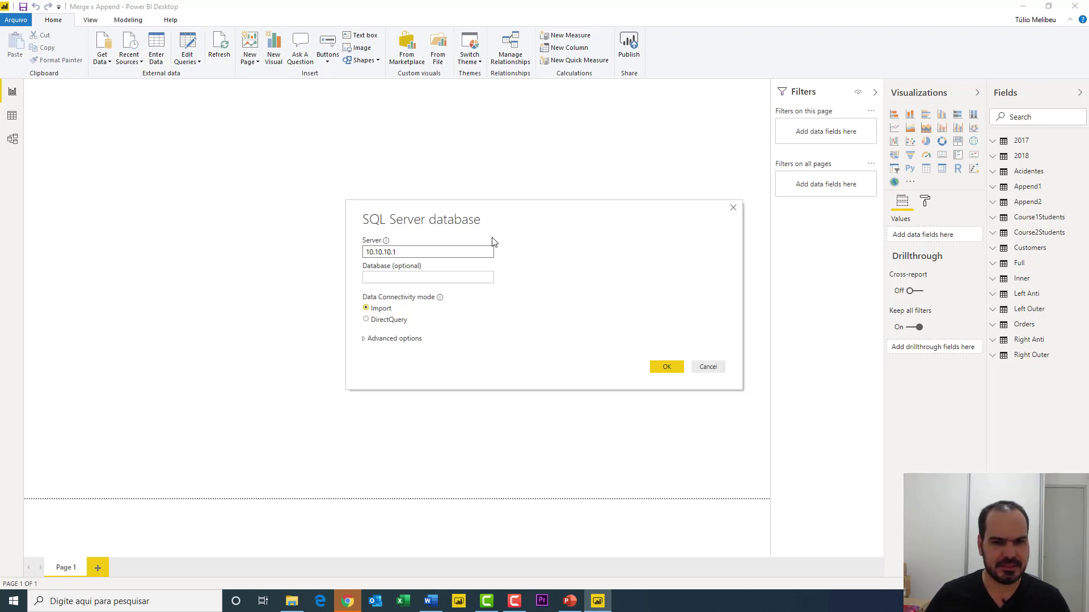
left_click(434, 279)
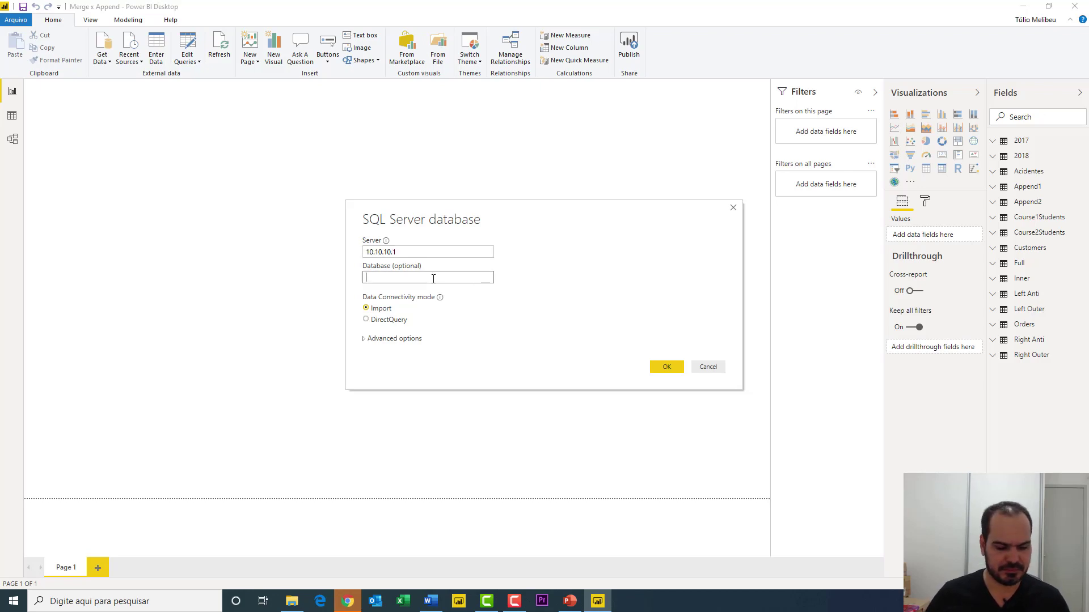
type("sapiens")
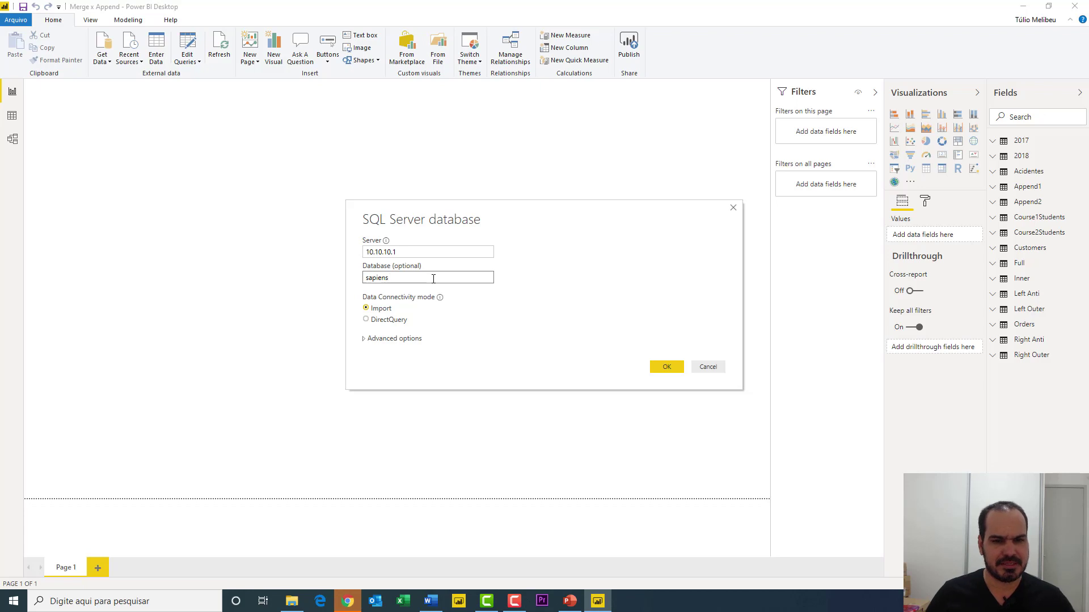
- Set the connectivity mode to DirectQuery and submit the SQL statement "select * from Usu_pedidos" under the advanced options
left_click_drag(461, 219, 444, 139)
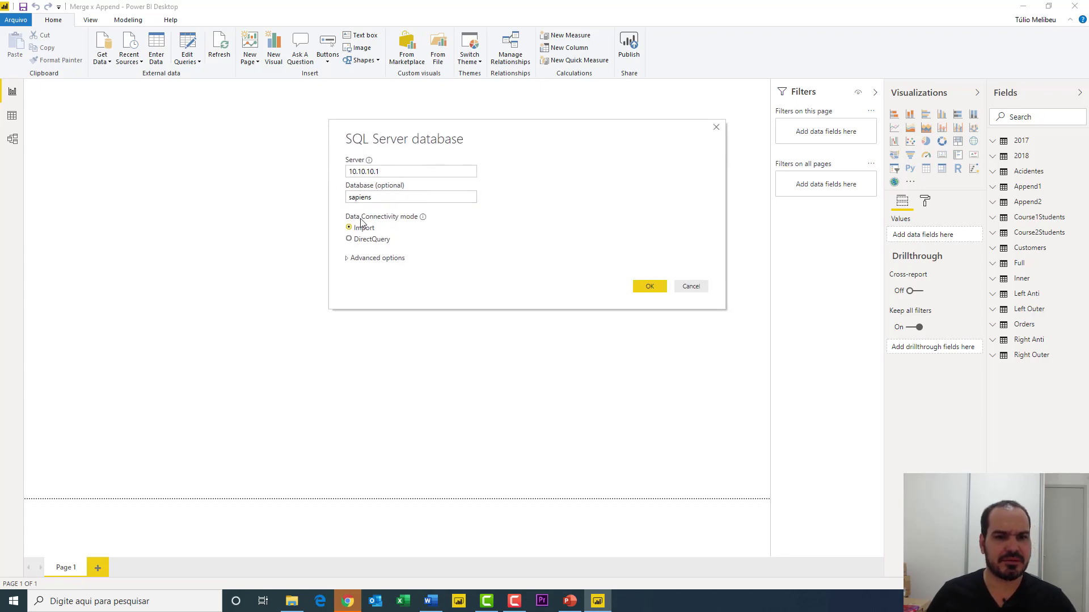
left_click(361, 239)
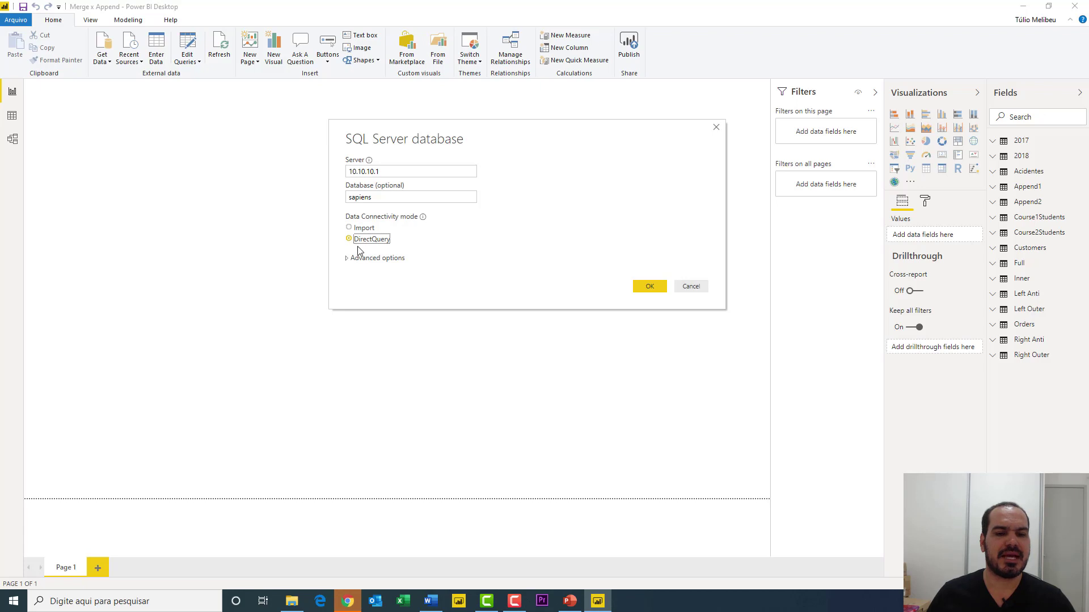
left_click(347, 259)
left_click(369, 314)
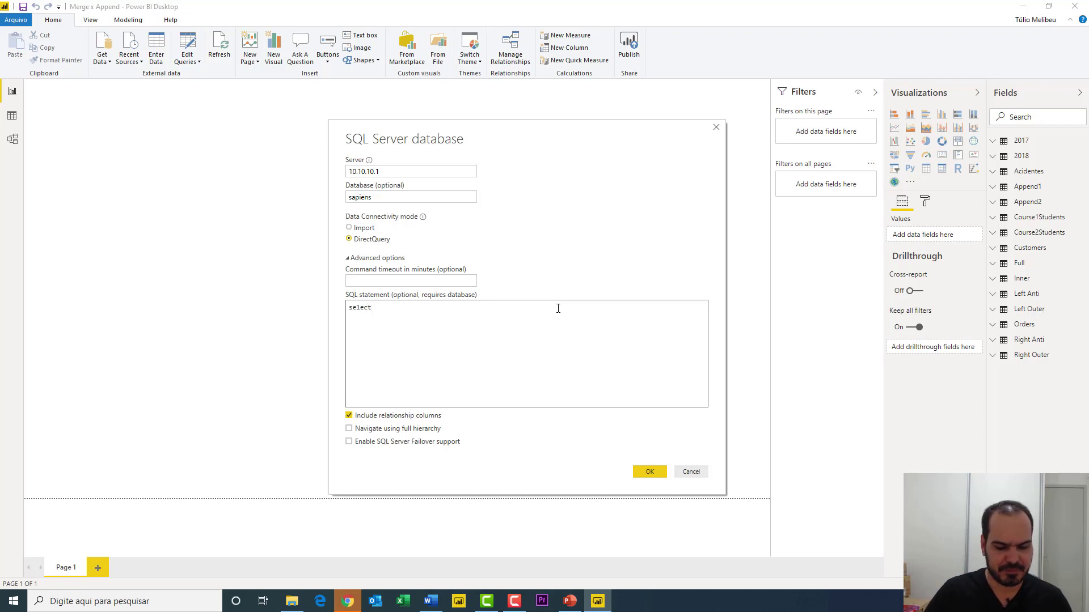
type("select * from U")
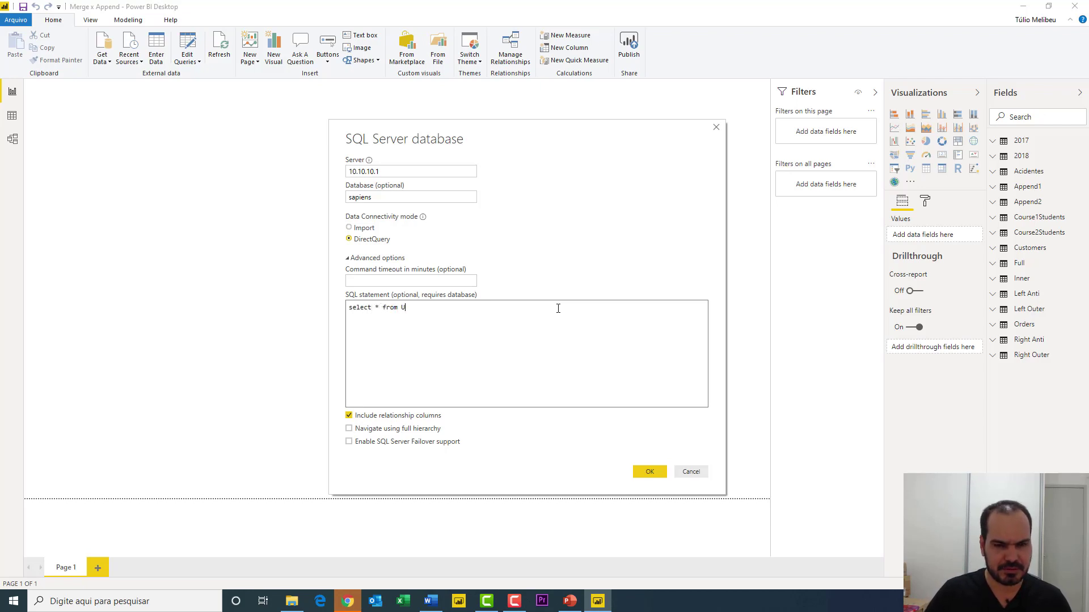
type("su_pedidos")
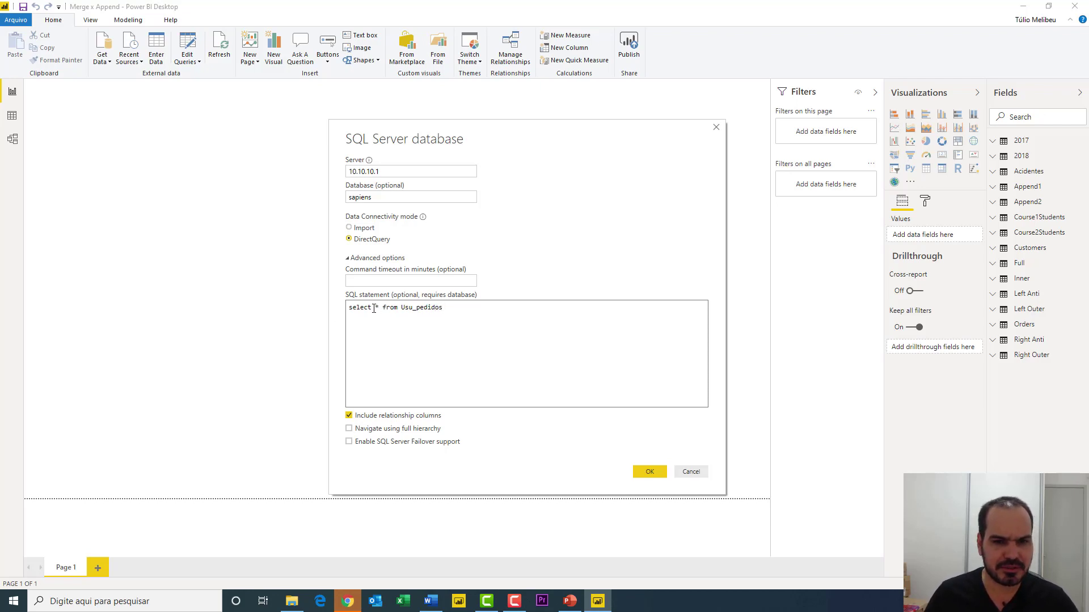
left_click_drag(373, 308, 443, 310)
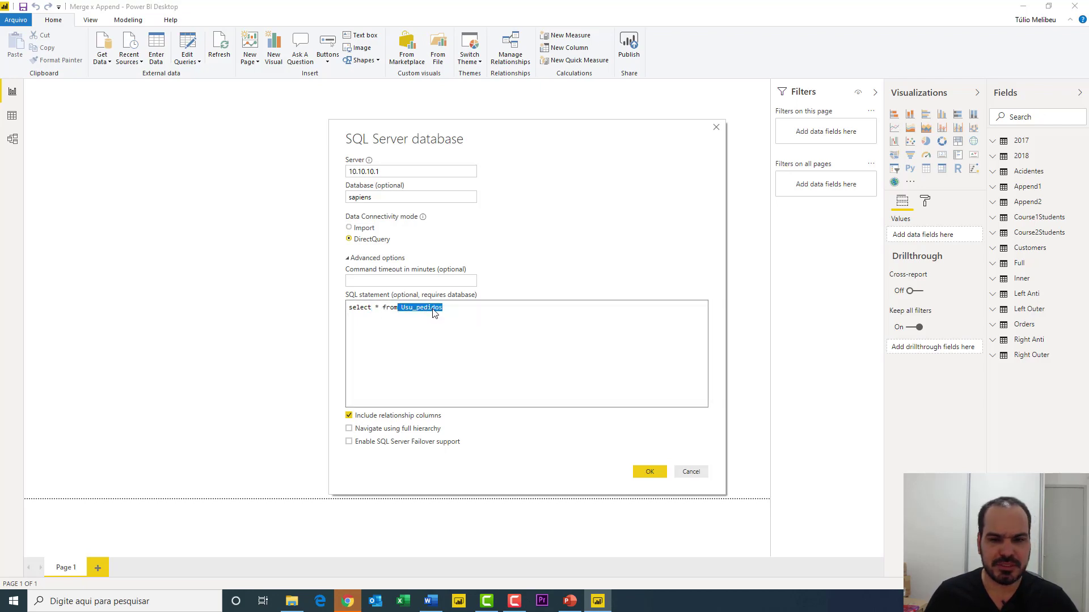
left_click(660, 474)
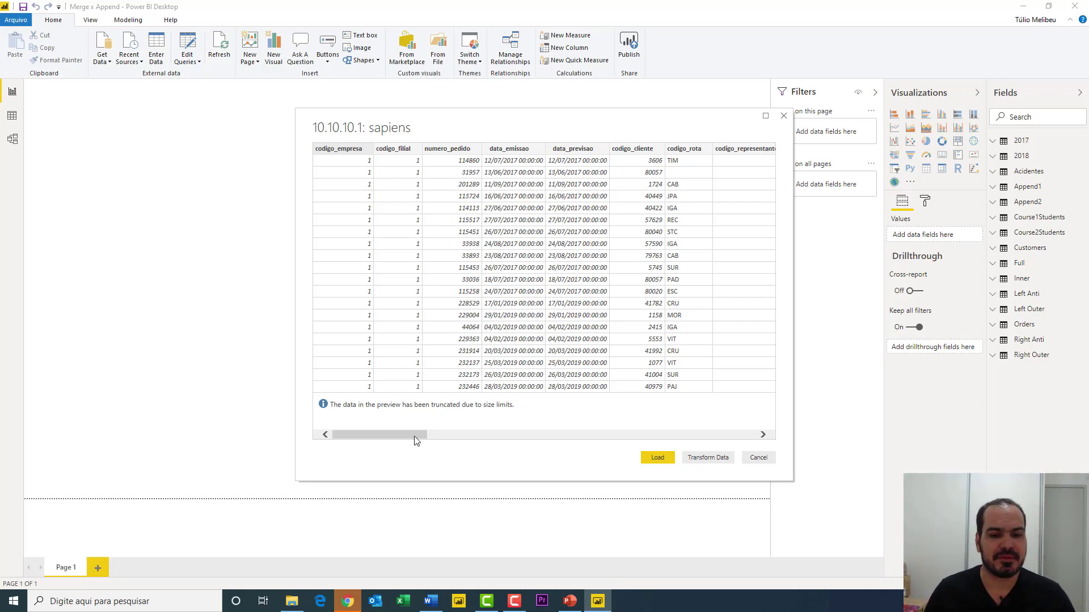
- Open the previewed orders data in Power Query Editor for transformation, and apply the query to the report
mouse_move(416, 440)
left_mouse_down()
mouse_move(673, 441)
mouse_move(408, 425)
left_mouse_up()
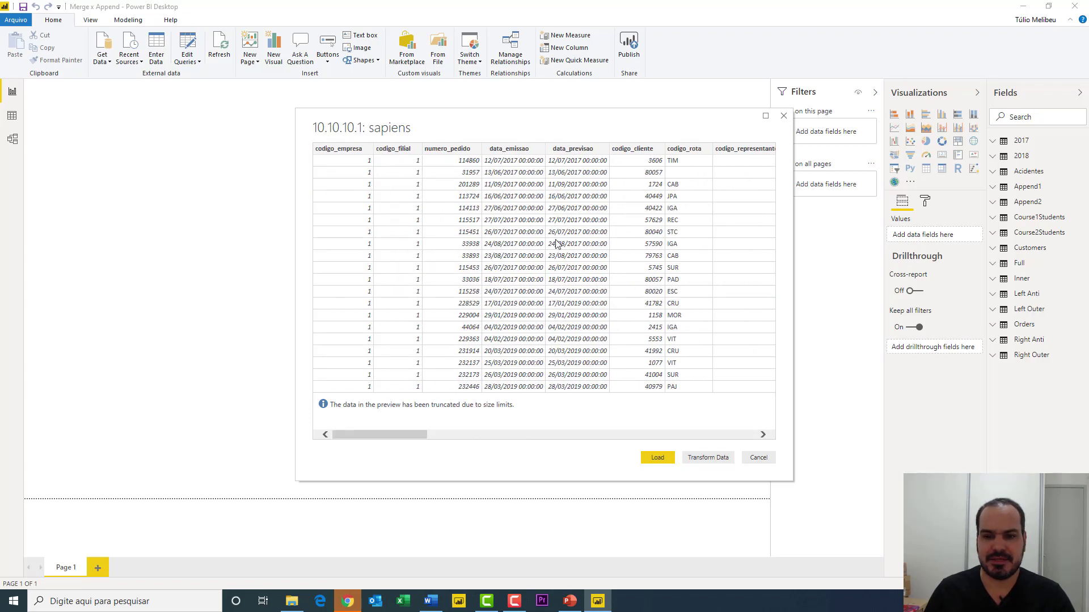
left_click(709, 461)
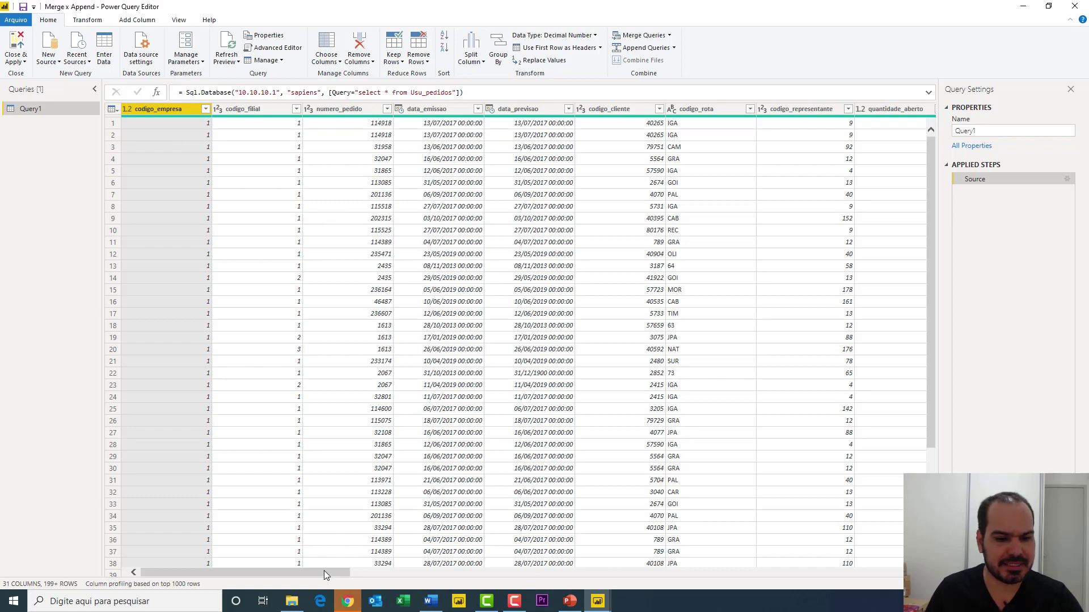
left_click_drag(327, 574, 214, 564)
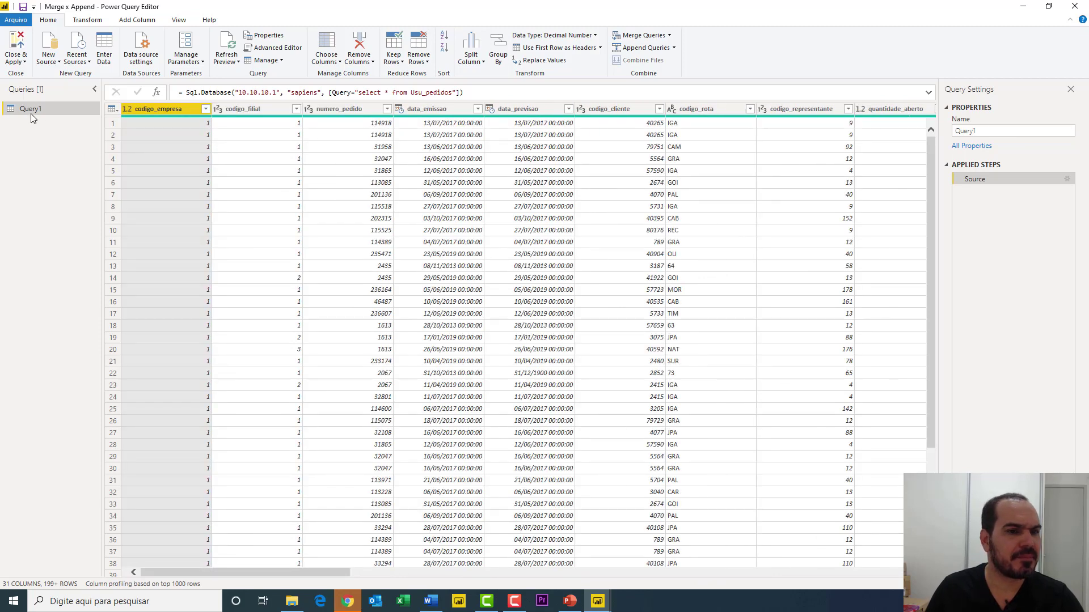
left_click(20, 49)
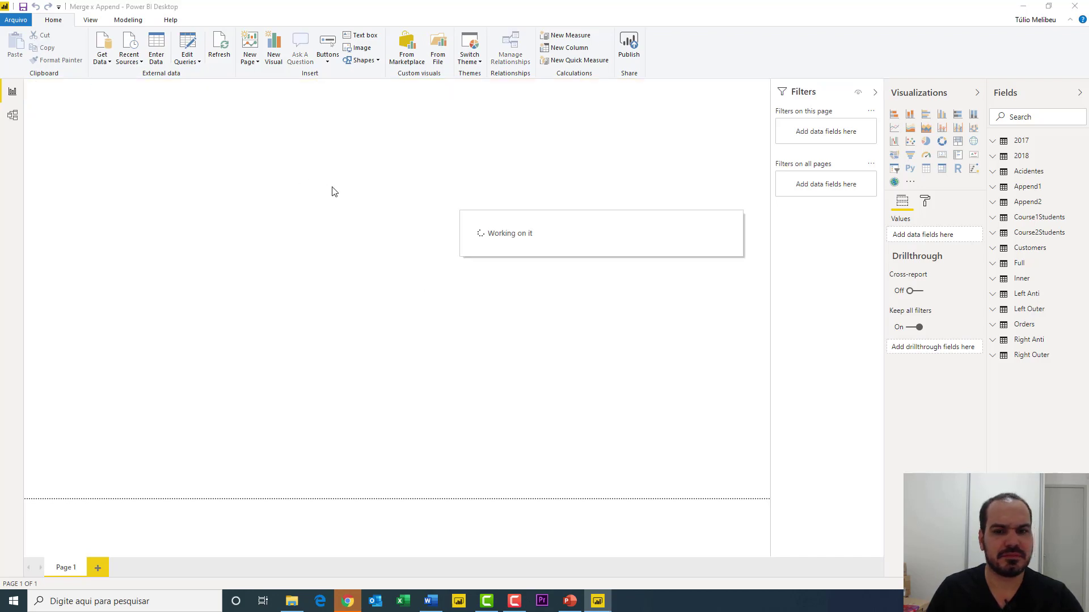
- Save a copy of the report as DirectQuery in the Área de Trabalho folder
left_click(14, 20)
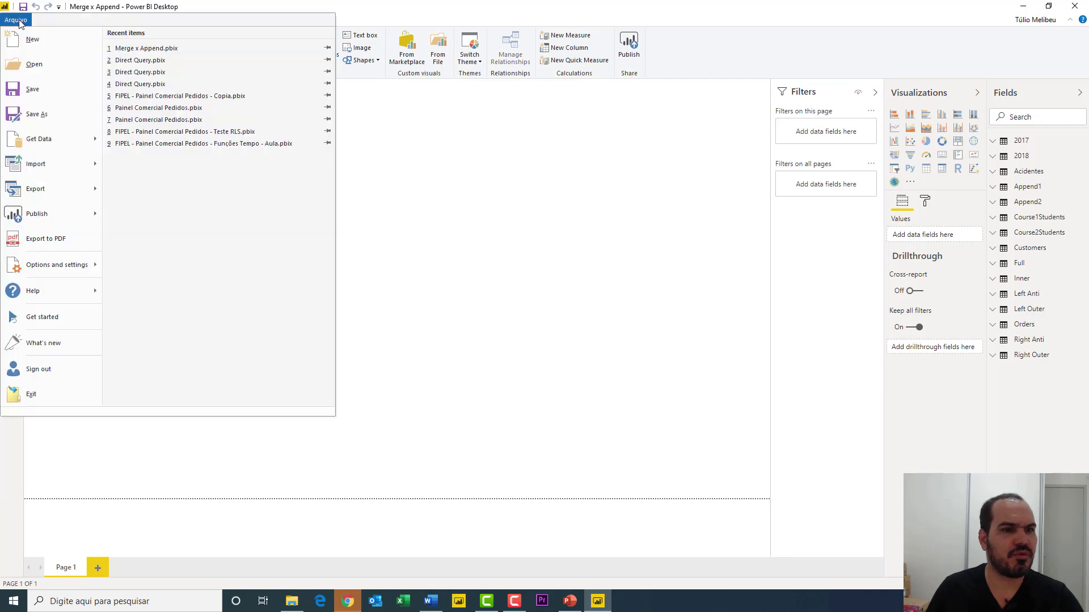
left_click(65, 114)
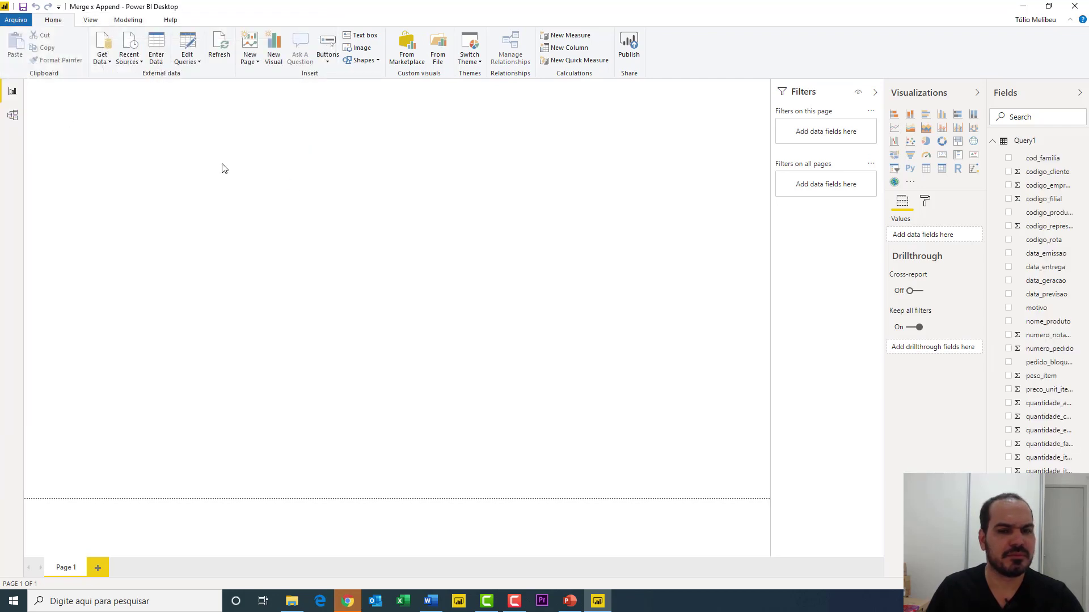
scroll(224, 150, "up", 8)
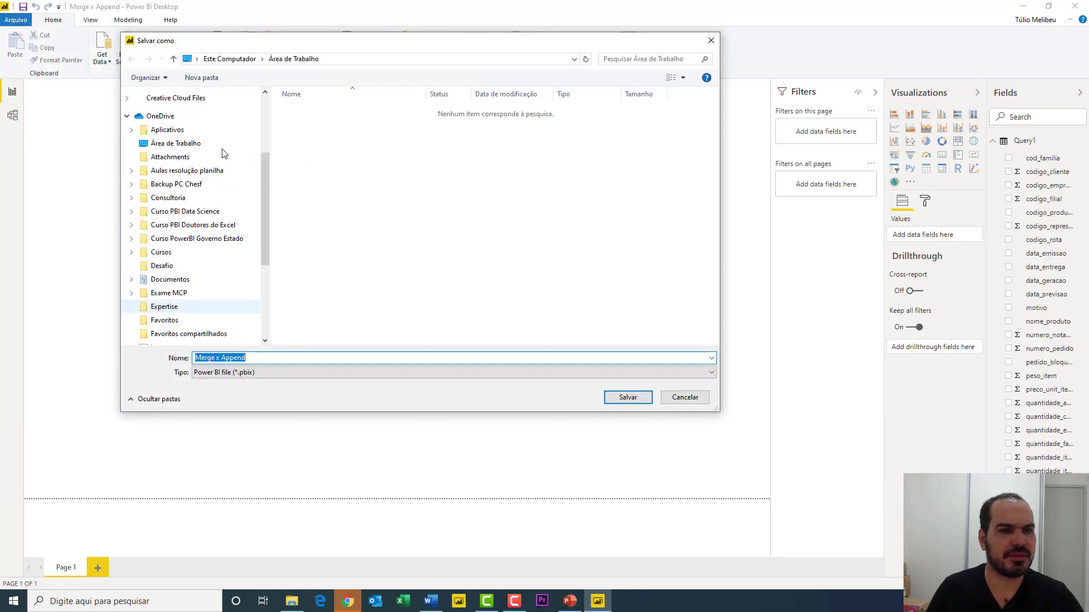
left_click(184, 116)
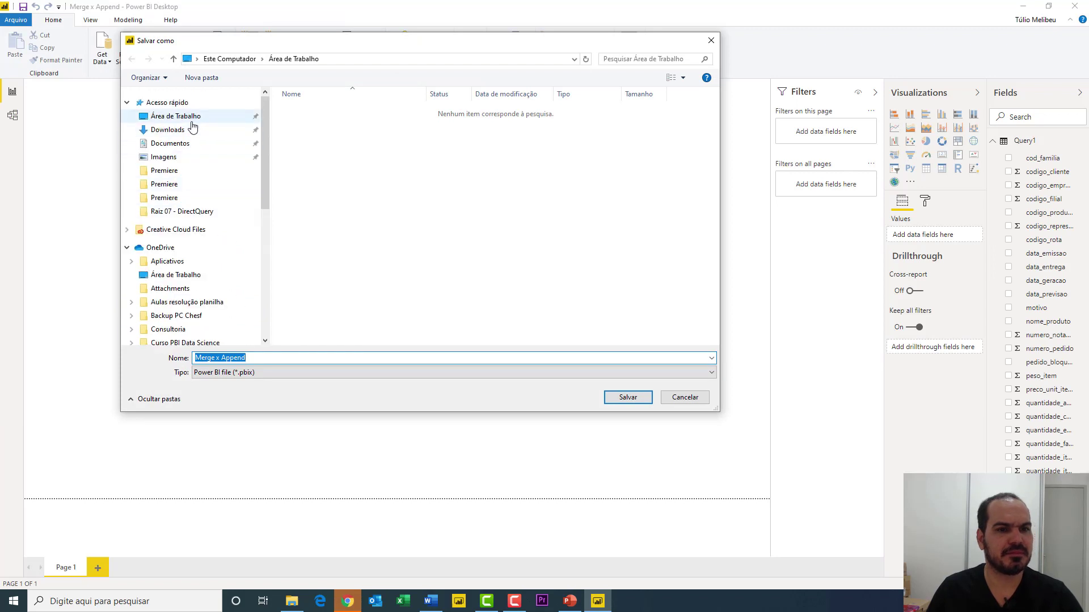
left_click(253, 358)
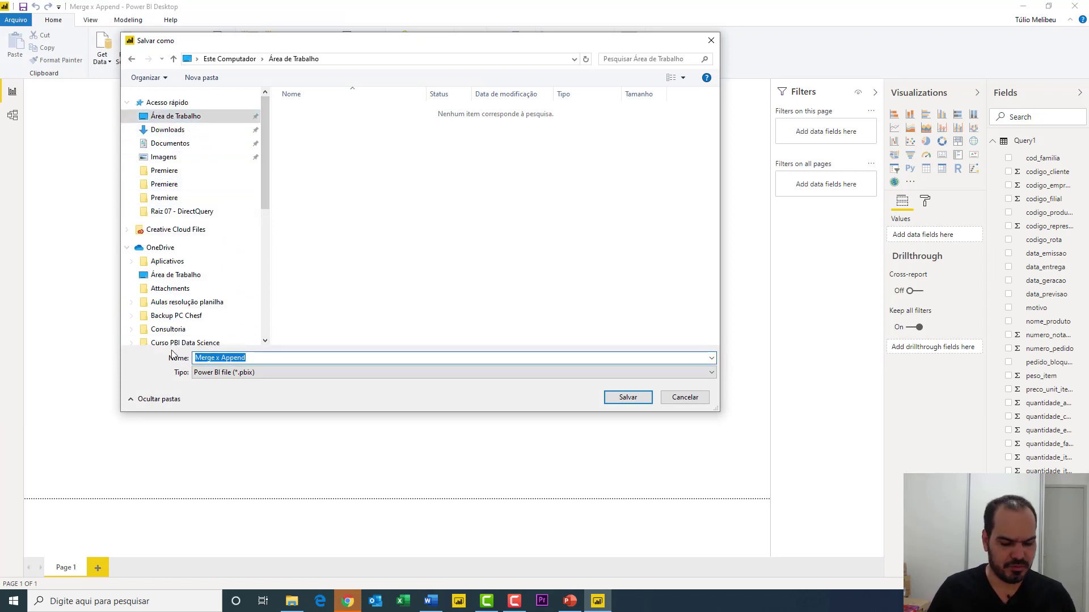
type("DirectQ")
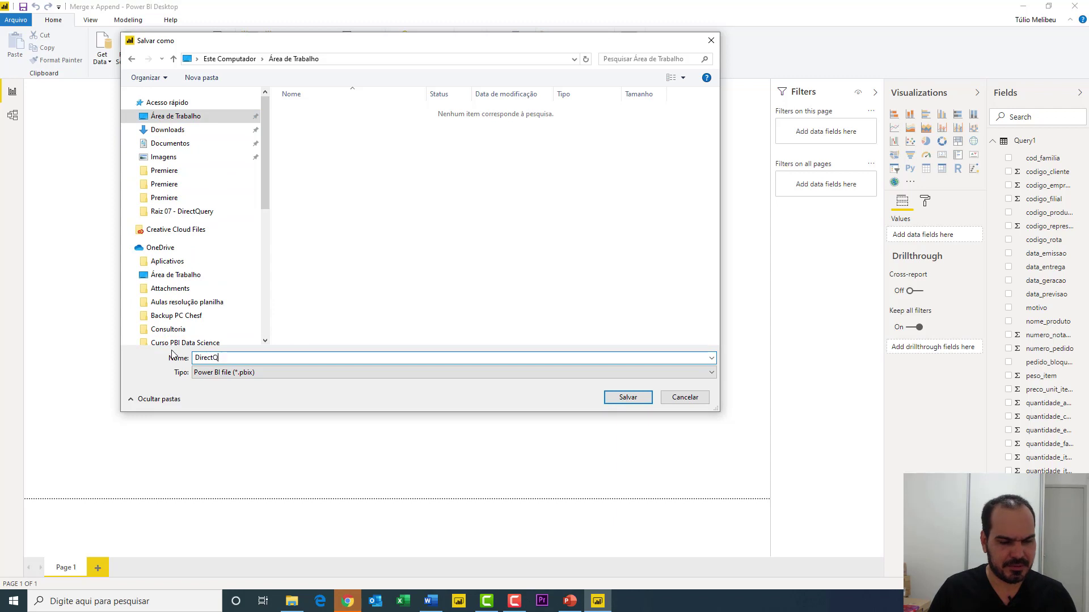
type("uery")
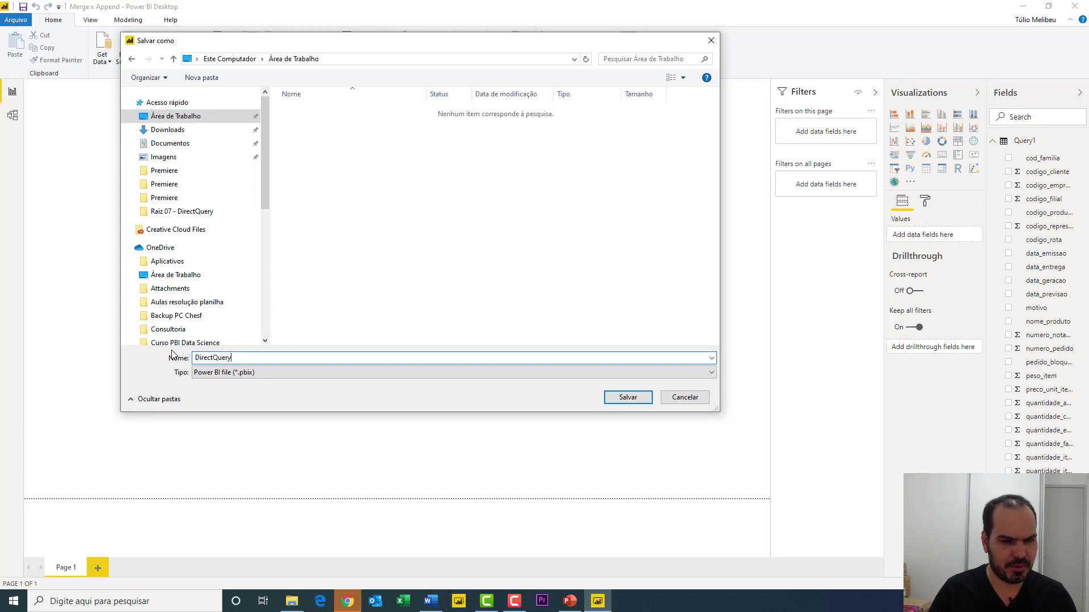
left_click(628, 398)
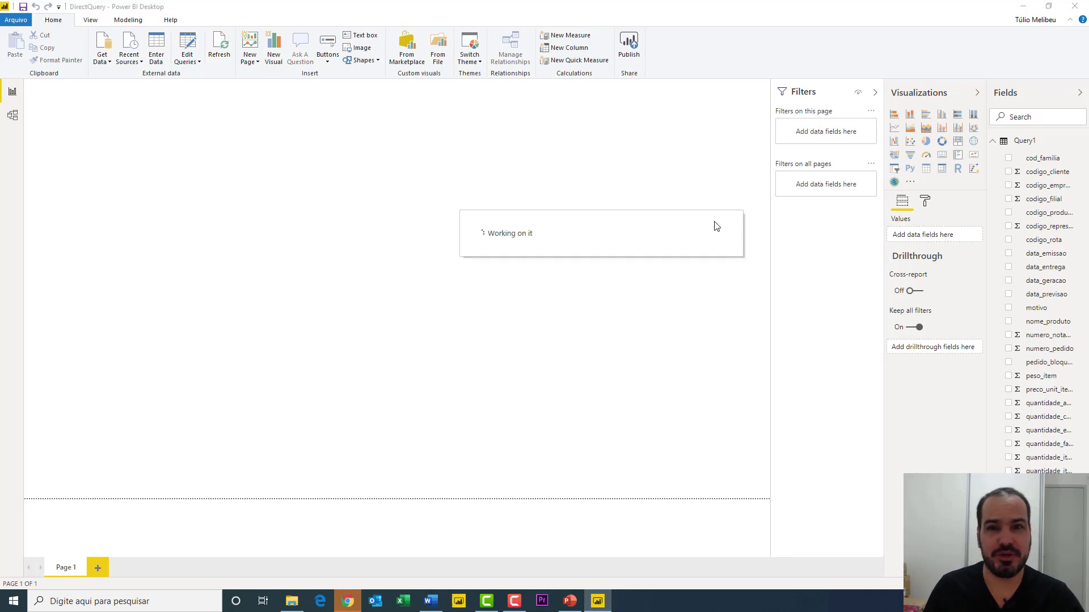
- Close Power BI Desktop and check the size of the DirectQuery file on the desktop in its properties
left_click(1075, 5)
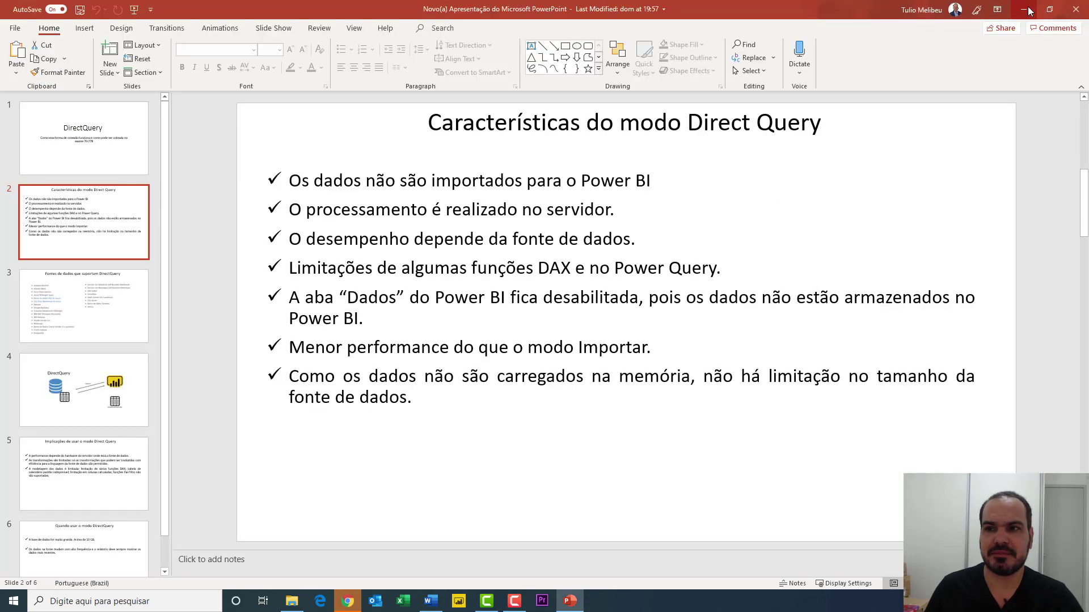
left_click(1029, 10)
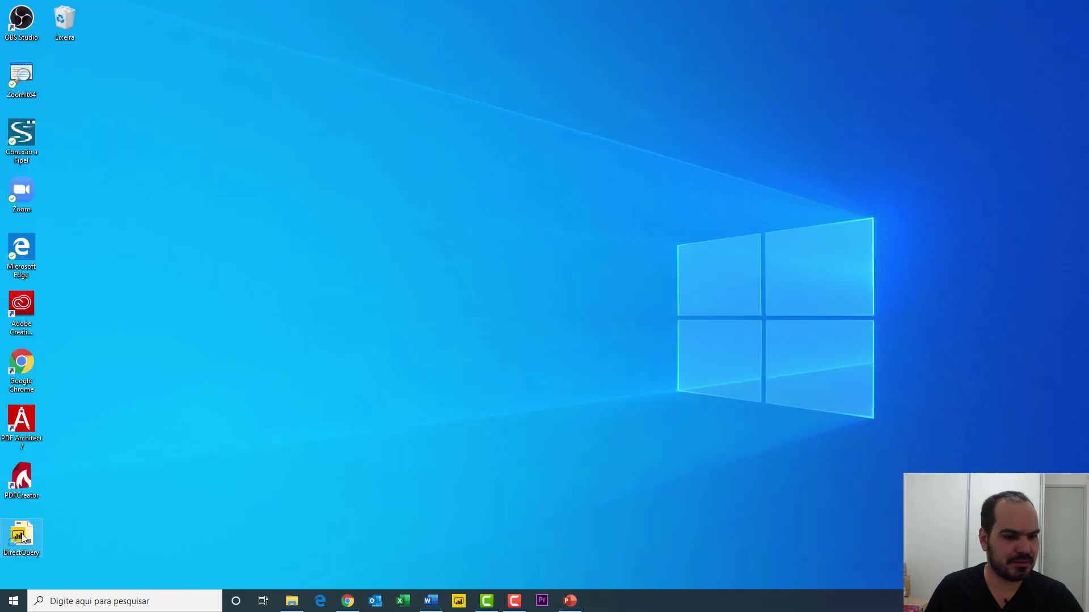
right_click(22, 538)
left_click(59, 525)
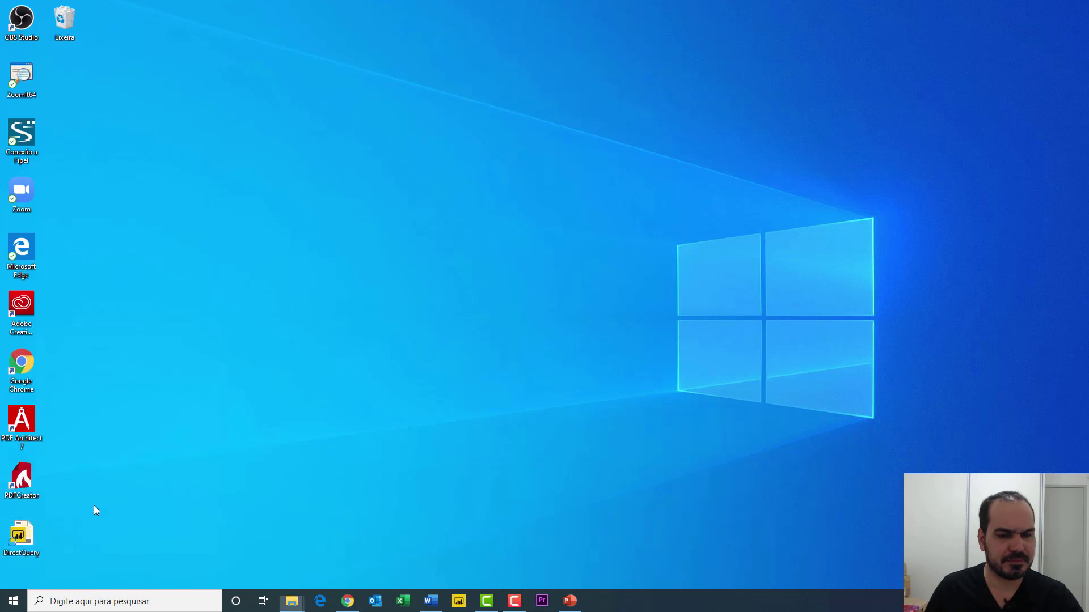
left_click_drag(169, 306, 562, 175)
left_click(506, 196)
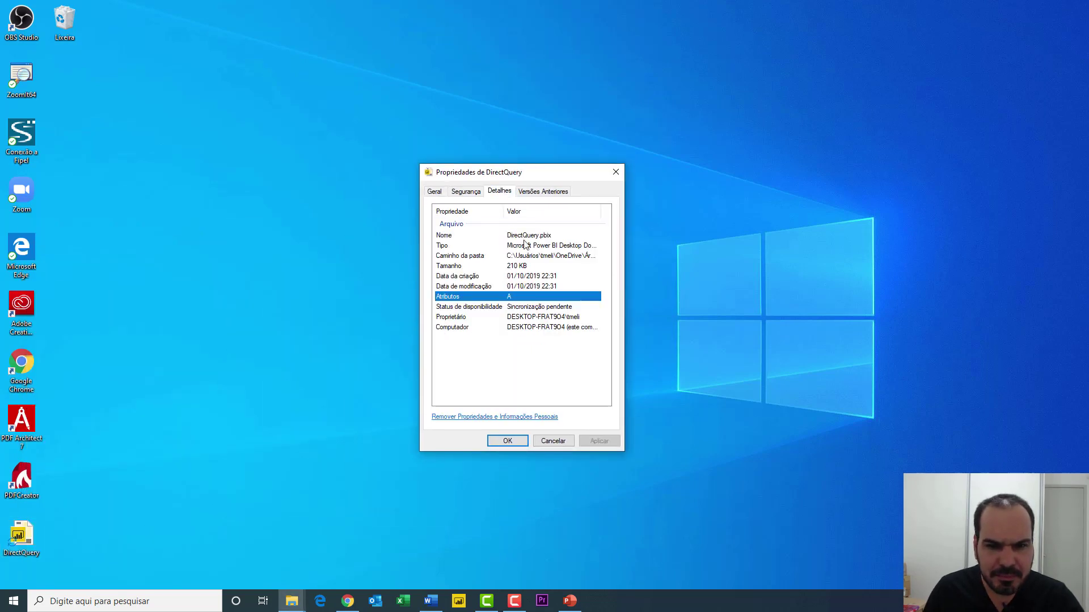
left_click(435, 192)
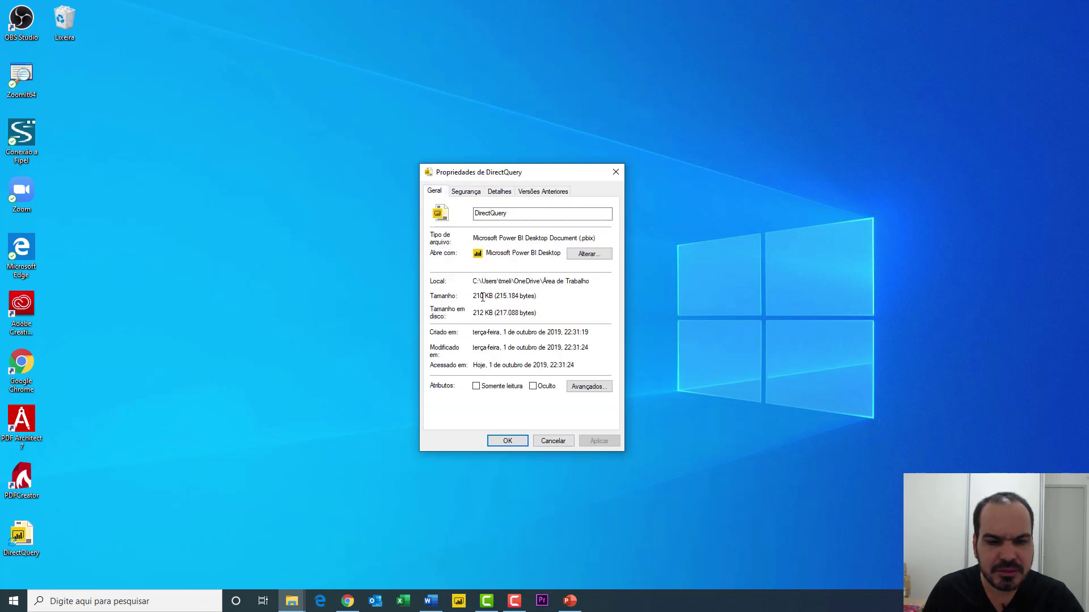
mouse_move(475, 293)
left_mouse_down()
mouse_move(506, 298)
mouse_move(495, 300)
left_mouse_up()
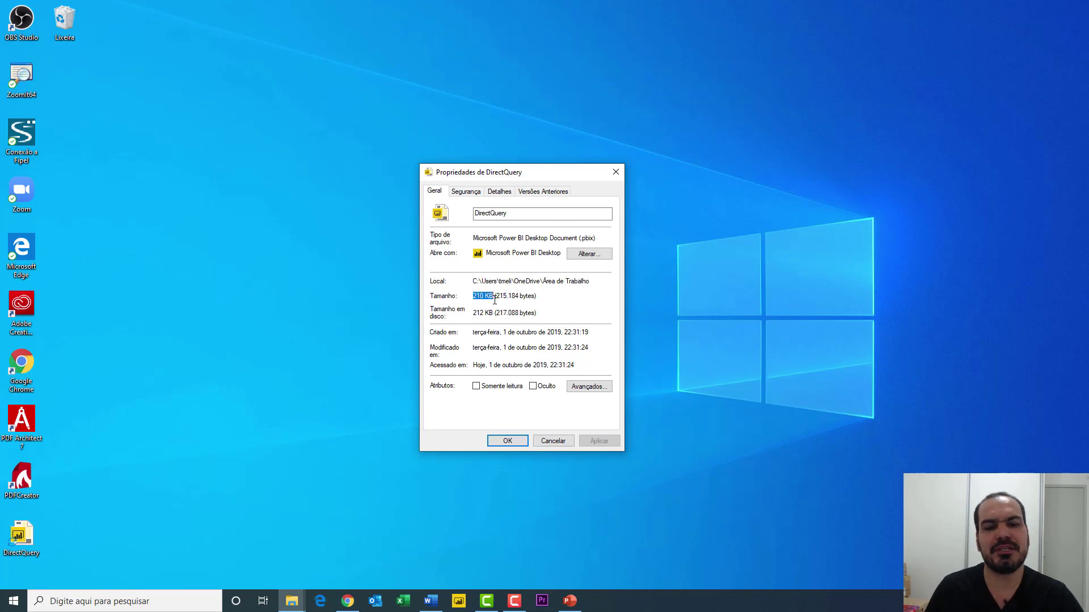
left_click(550, 443)
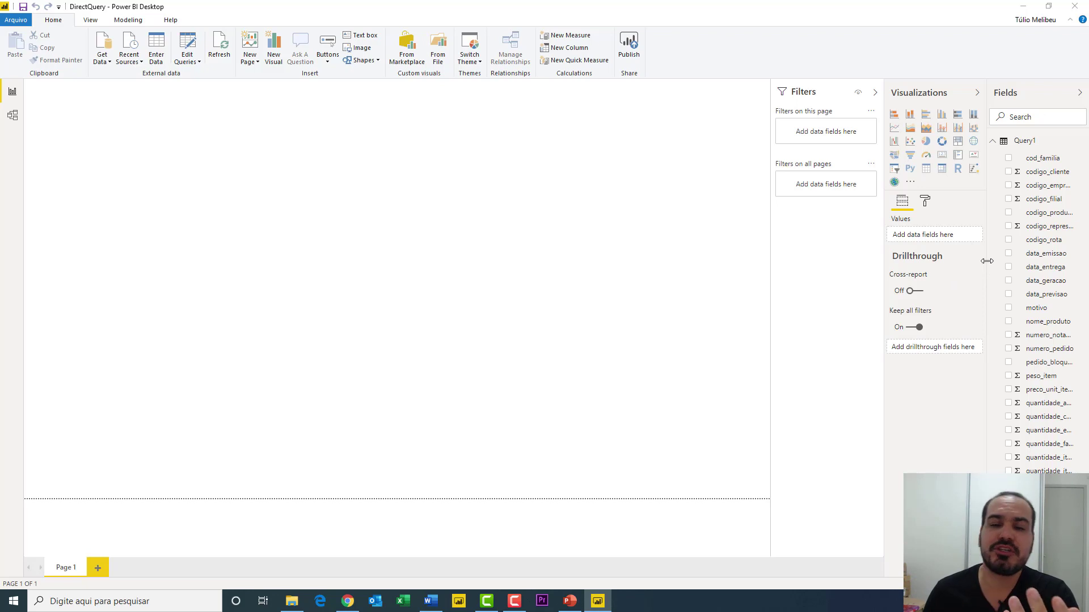
- Widen the field list and add a clustered column chart, enlarged across the middle of Page 1
left_click_drag(987, 261, 919, 267)
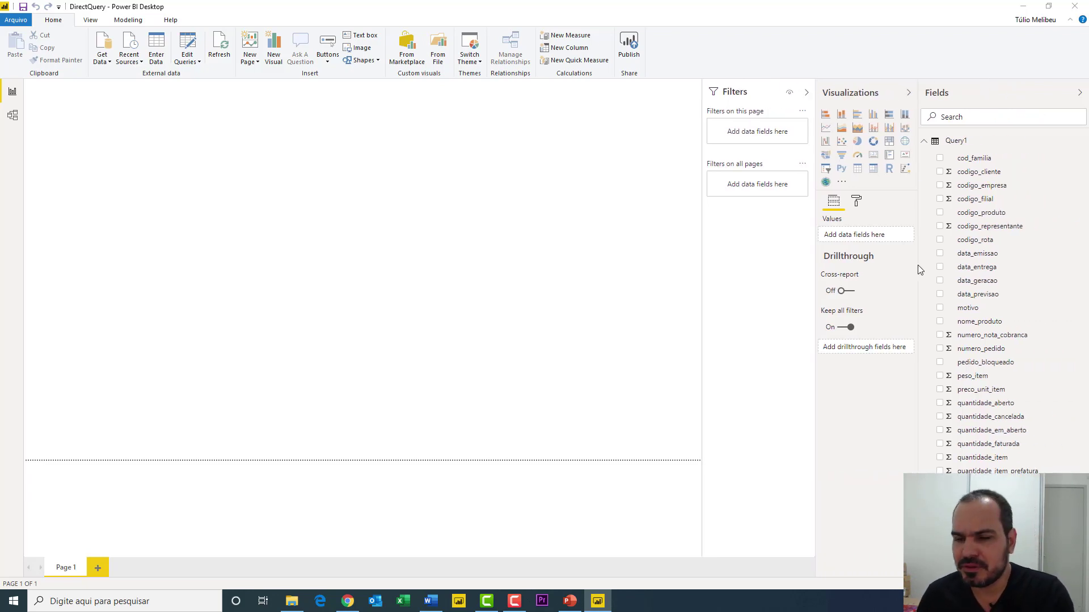
left_click(874, 119)
left_click_drag(146, 167, 341, 216)
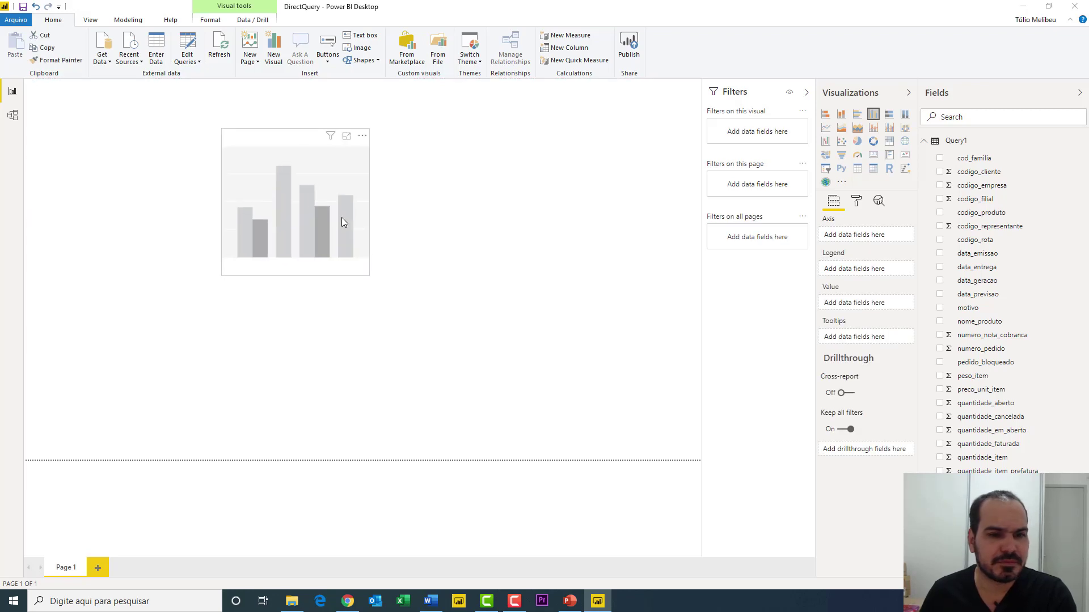
left_click_drag(371, 276, 579, 384)
left_click(652, 380)
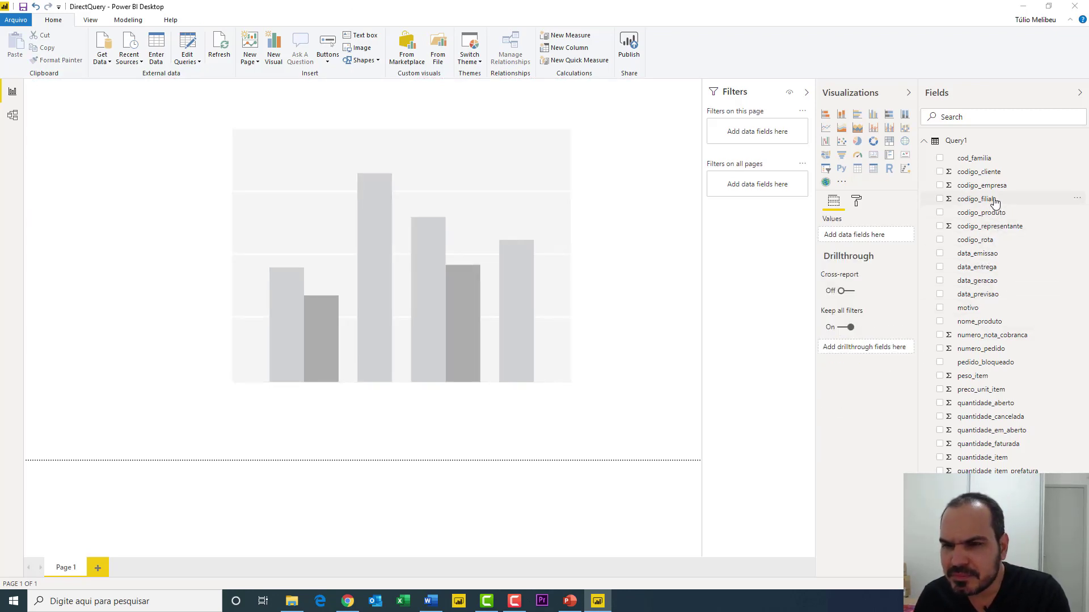
- Assign the codigo_filial field to the column chart's axis
left_click(529, 236)
left_click_drag(974, 200, 859, 238)
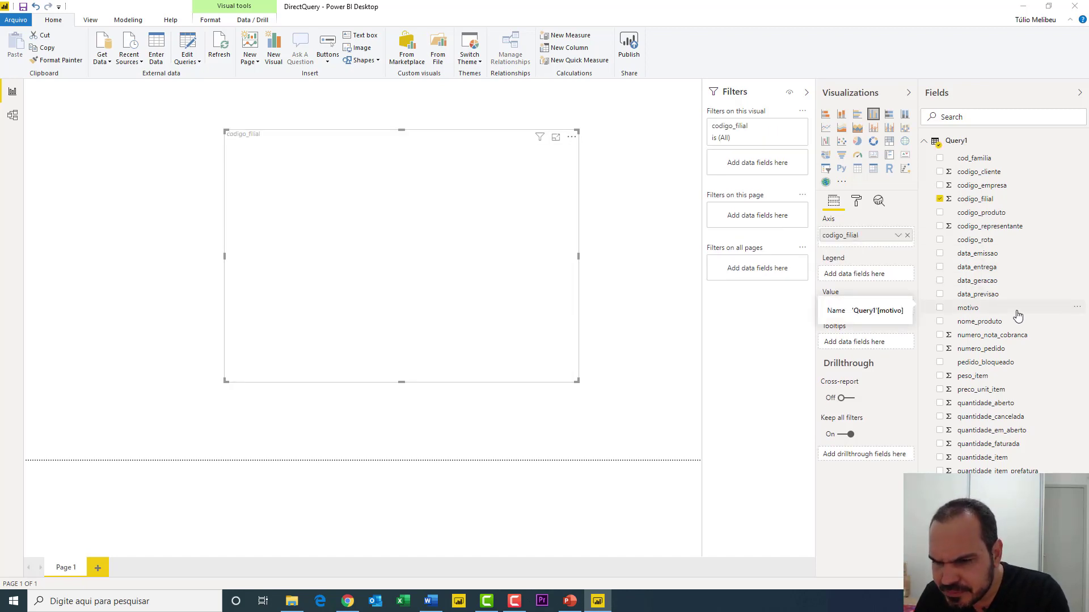
- Assign quantidade_item to the column chart's values and turn on its data labels
left_click_drag(982, 457, 860, 310)
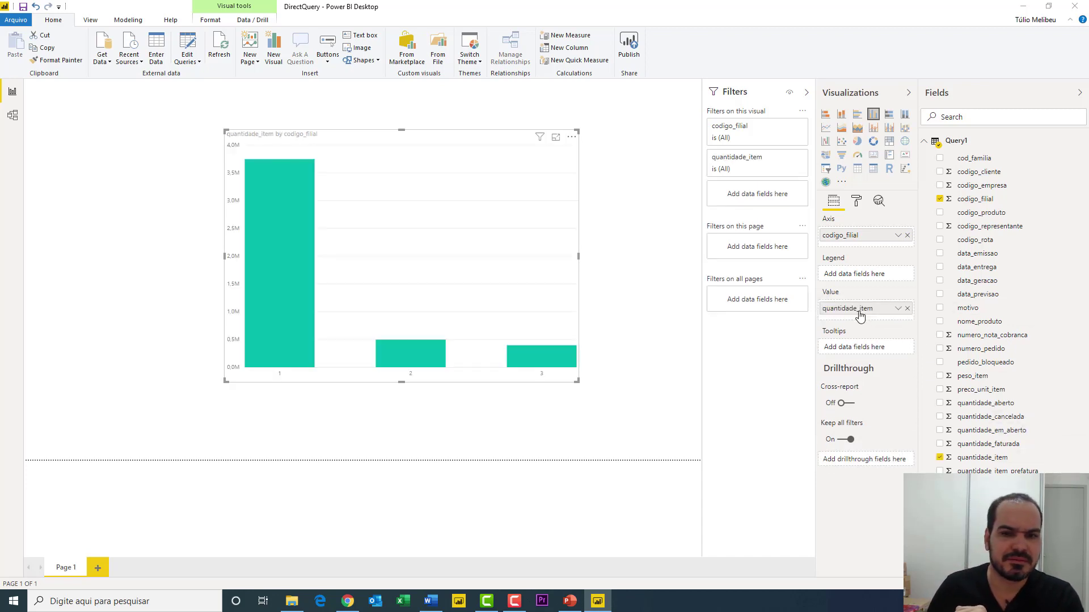
left_click(856, 201)
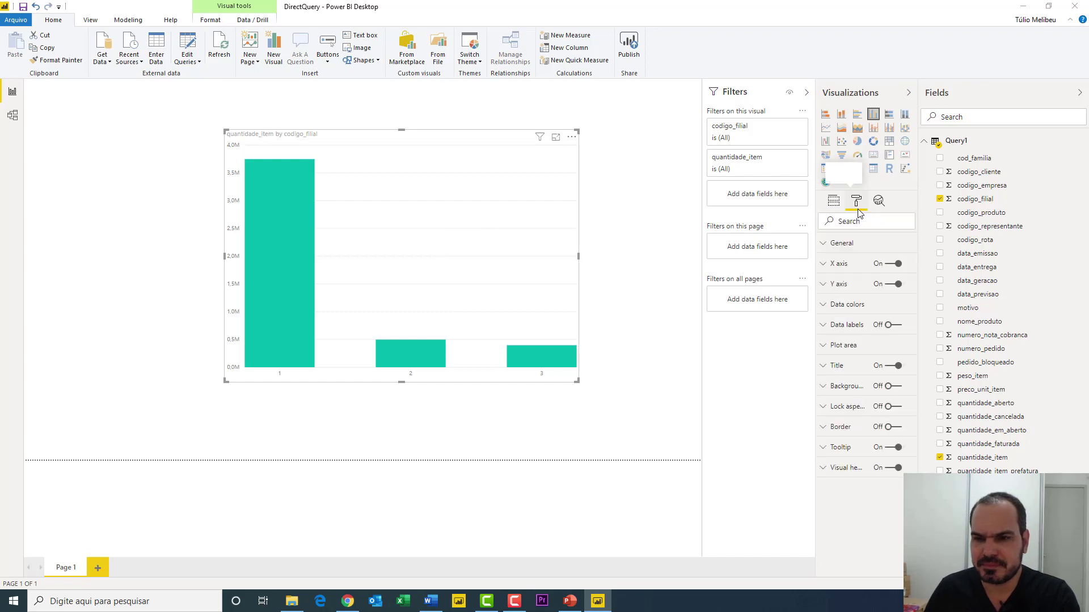
left_click(889, 326)
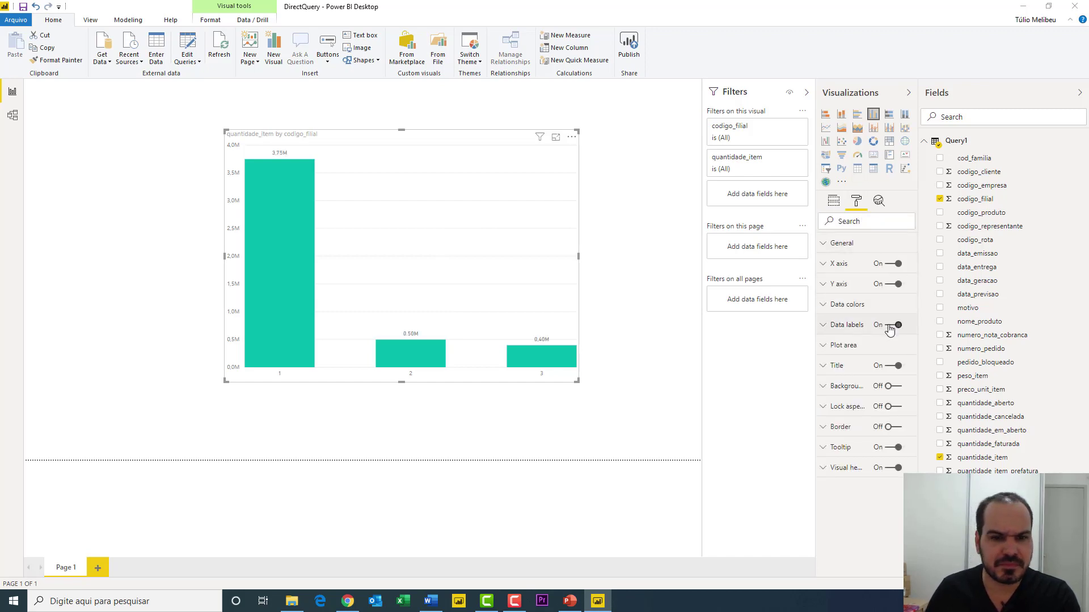
- Set the data labels' text size to 14 pt and turn off the column chart's Y axis
left_click(823, 325)
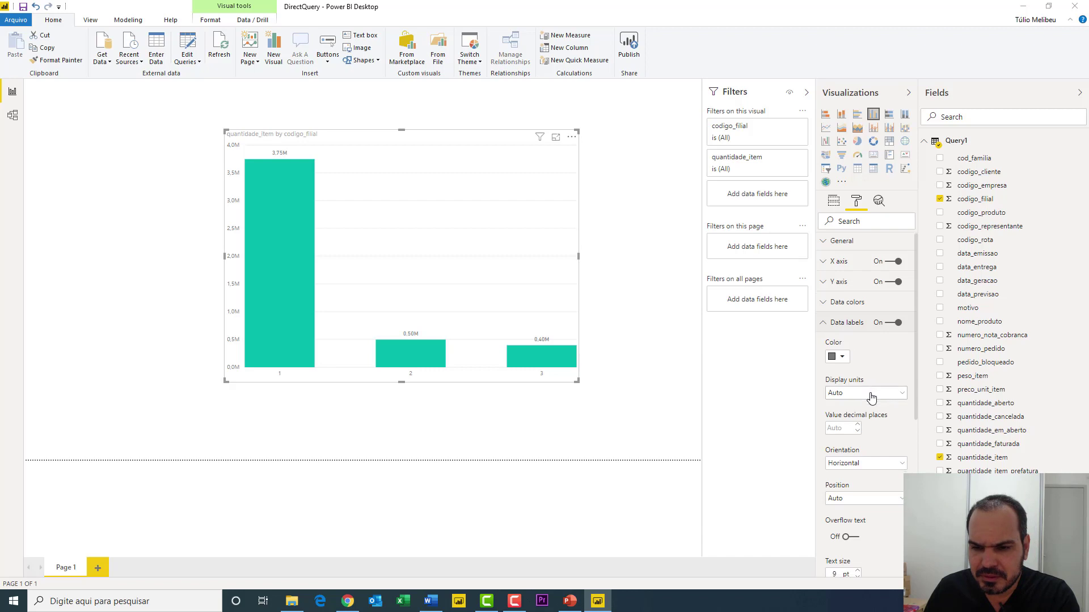
scroll(866, 397, "down", 3)
left_click(841, 463)
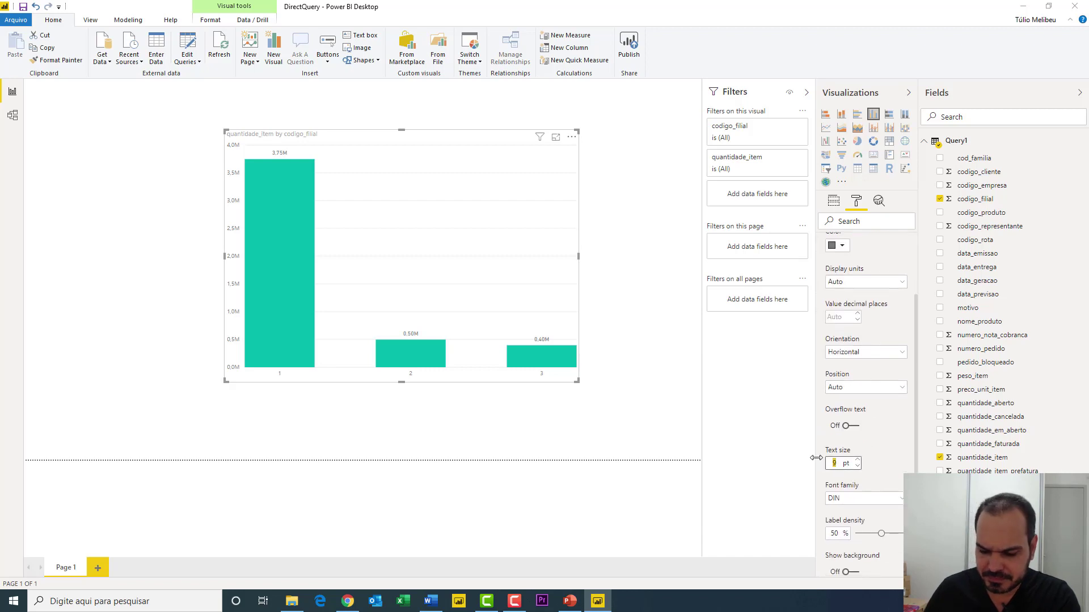
type("14")
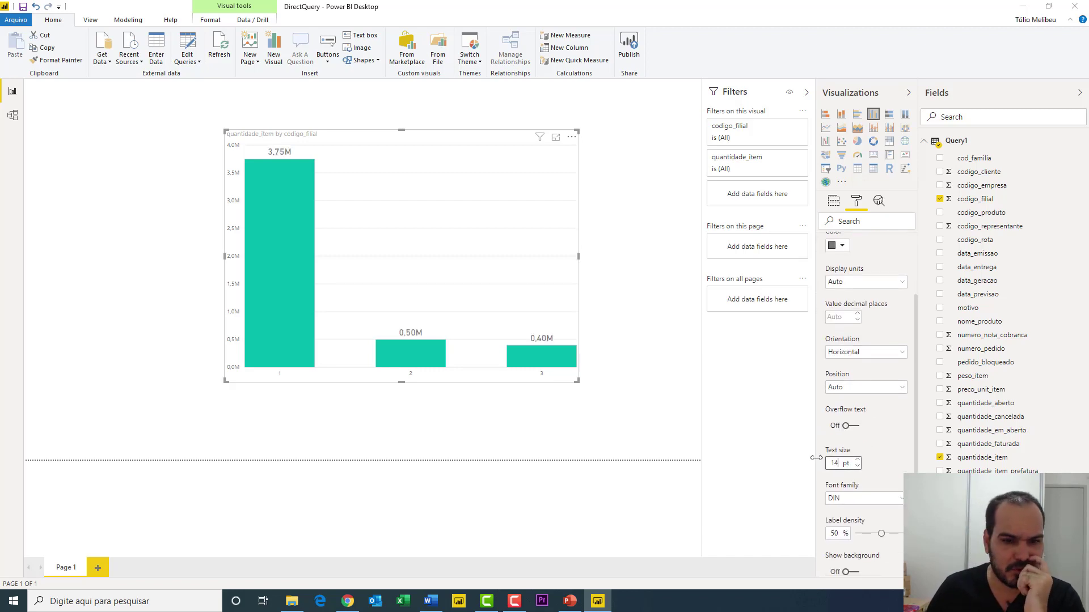
scroll(876, 337, "up", 2)
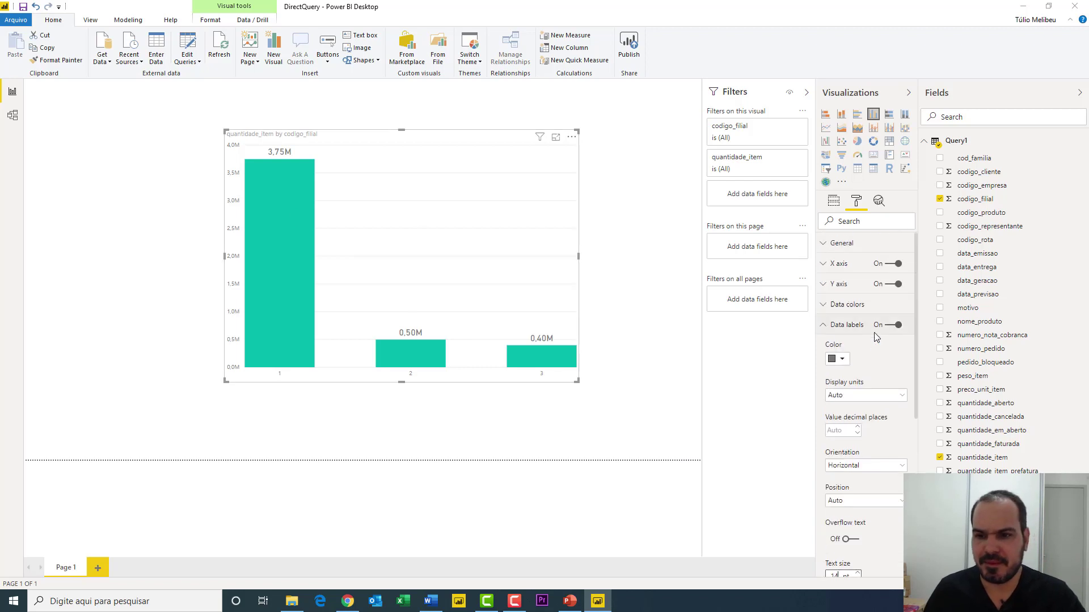
left_click(837, 326)
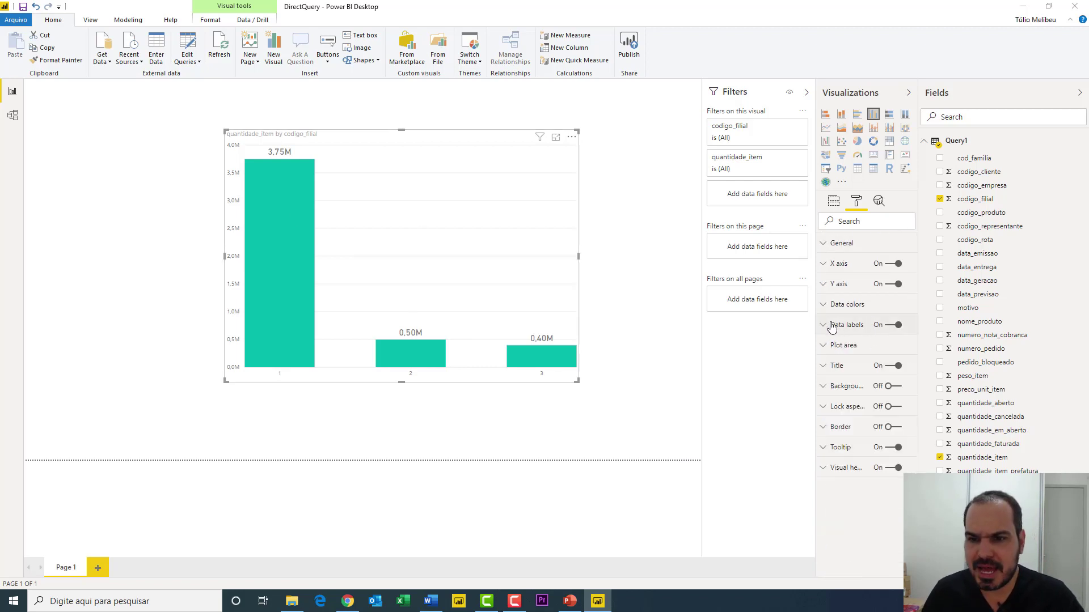
left_click(894, 284)
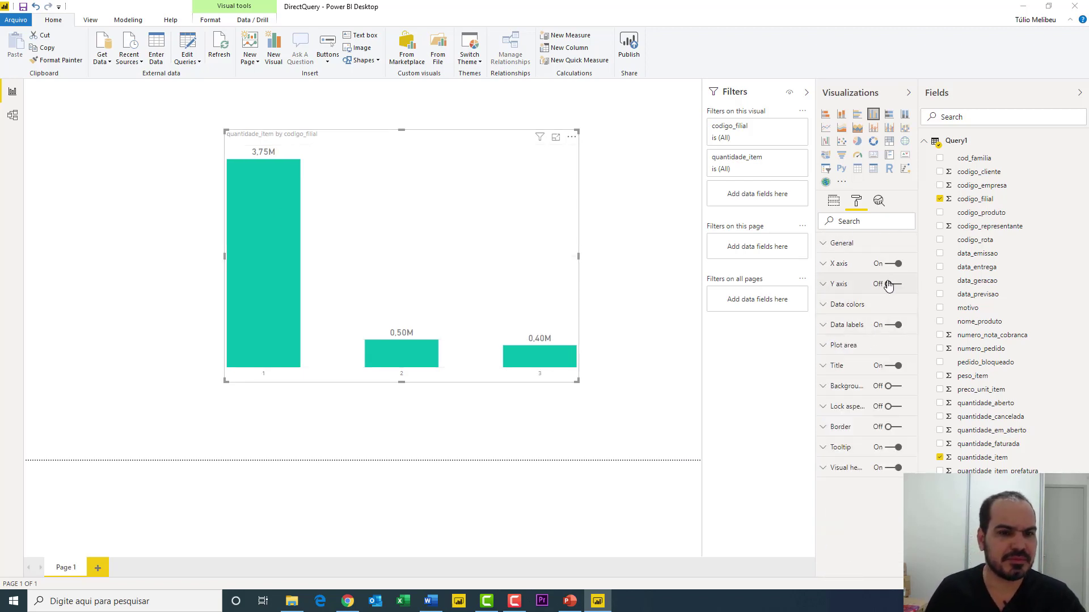
- Highlight the columns of branches 1, 2 and 3 individually to test the chart's response, and clear the highlighting
left_click(395, 356)
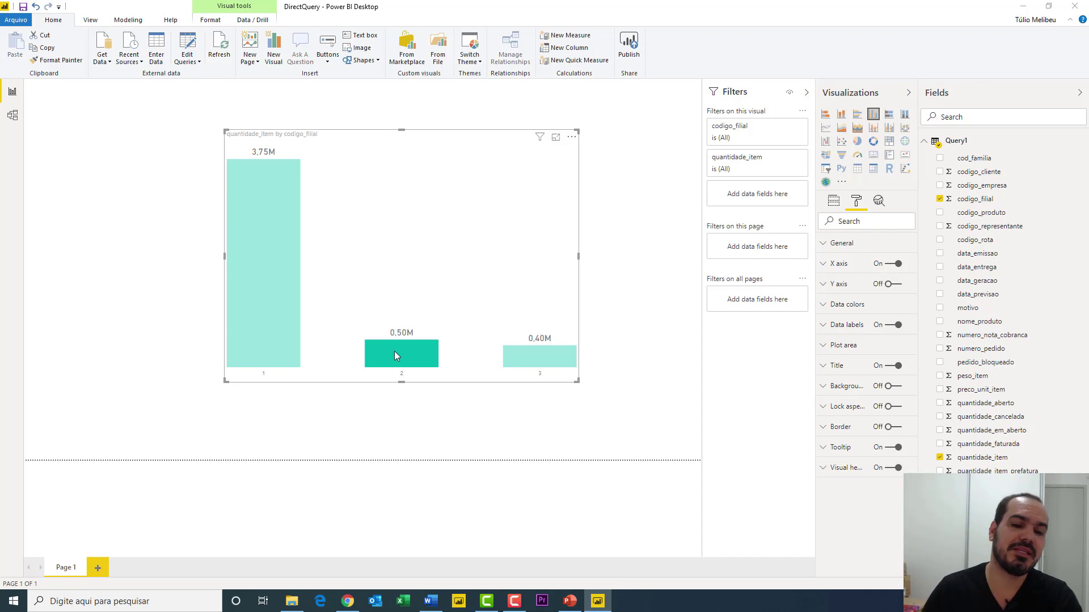
left_click(281, 265)
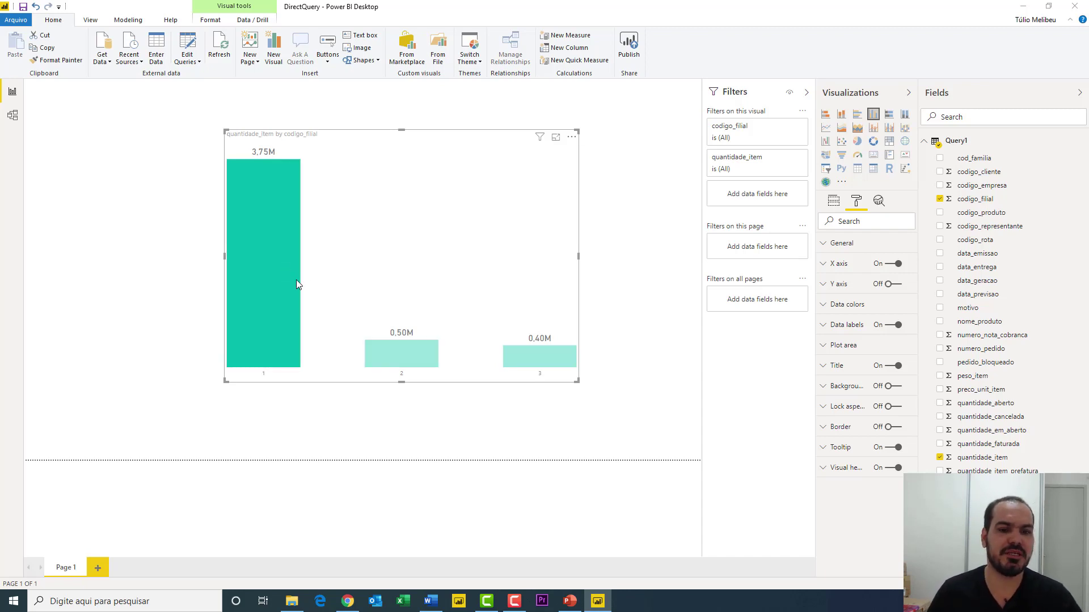
left_click(393, 363)
left_click(479, 401)
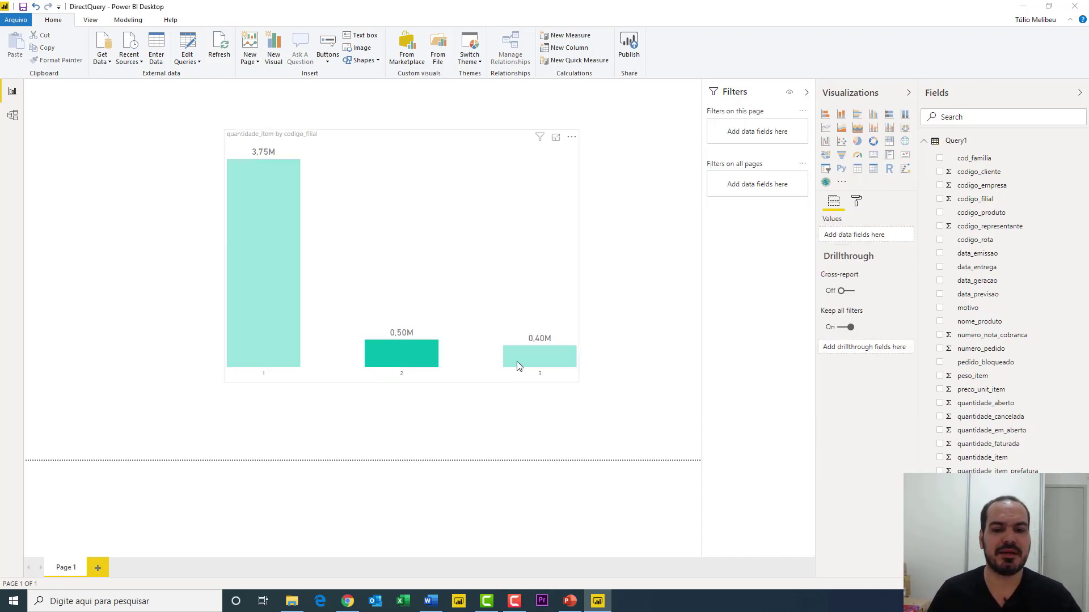
left_click(517, 363)
left_click(503, 410)
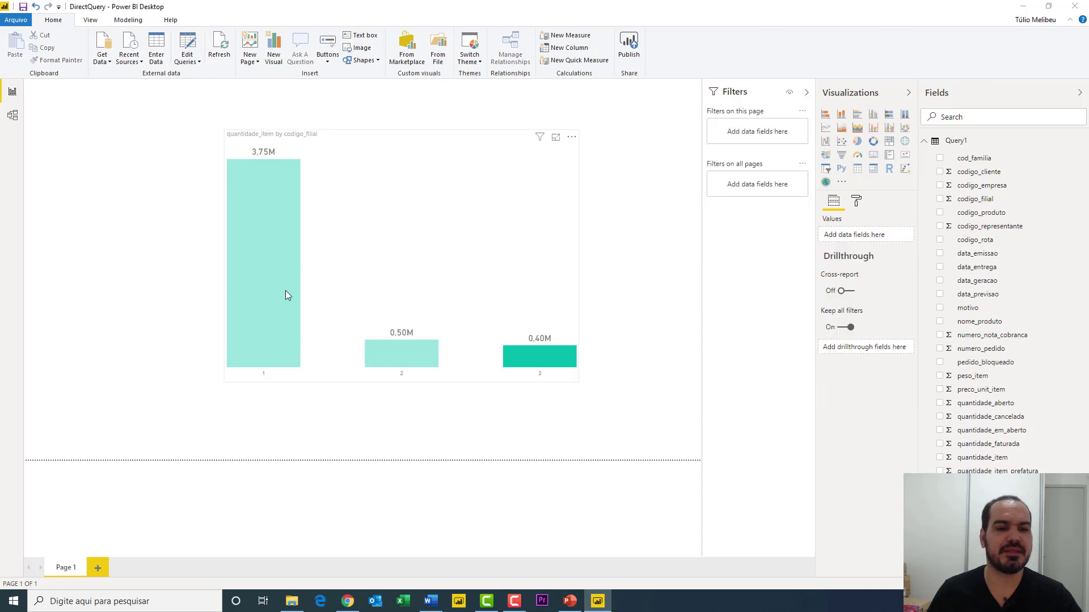
left_click(261, 247)
left_click(261, 248)
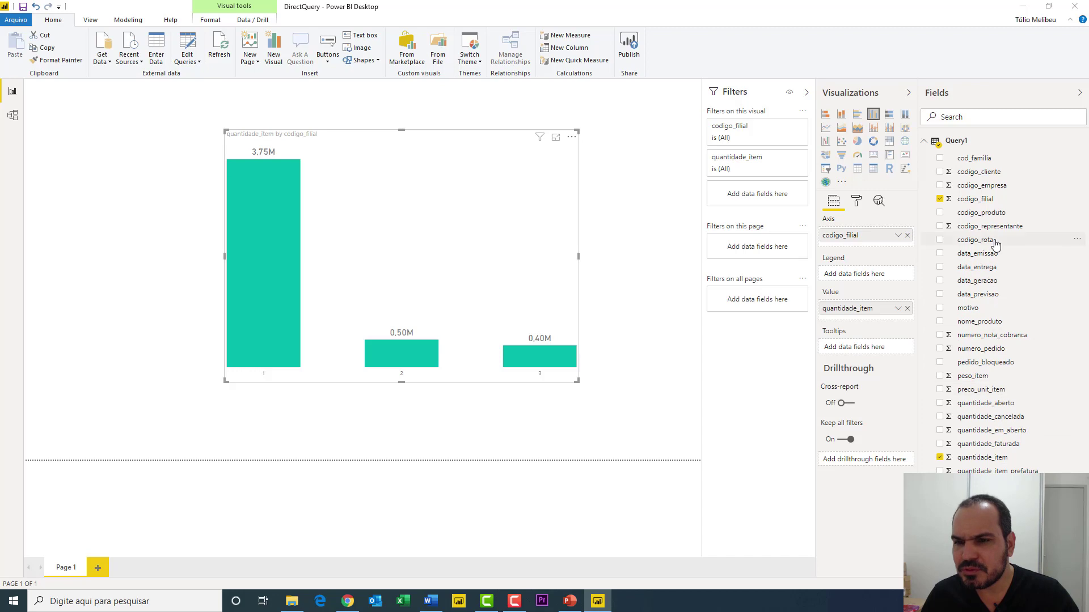
- Add a codigo_cliente slicer beside the column chart and shrink it to a small box
left_click_drag(979, 172, 116, 188)
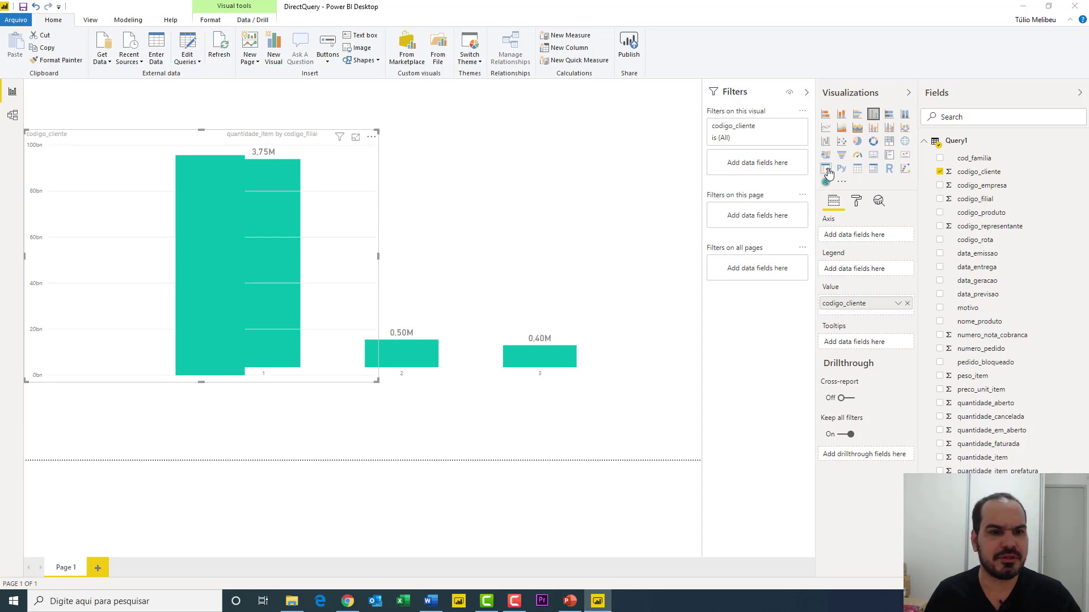
left_click(827, 171)
left_click_drag(377, 381, 161, 201)
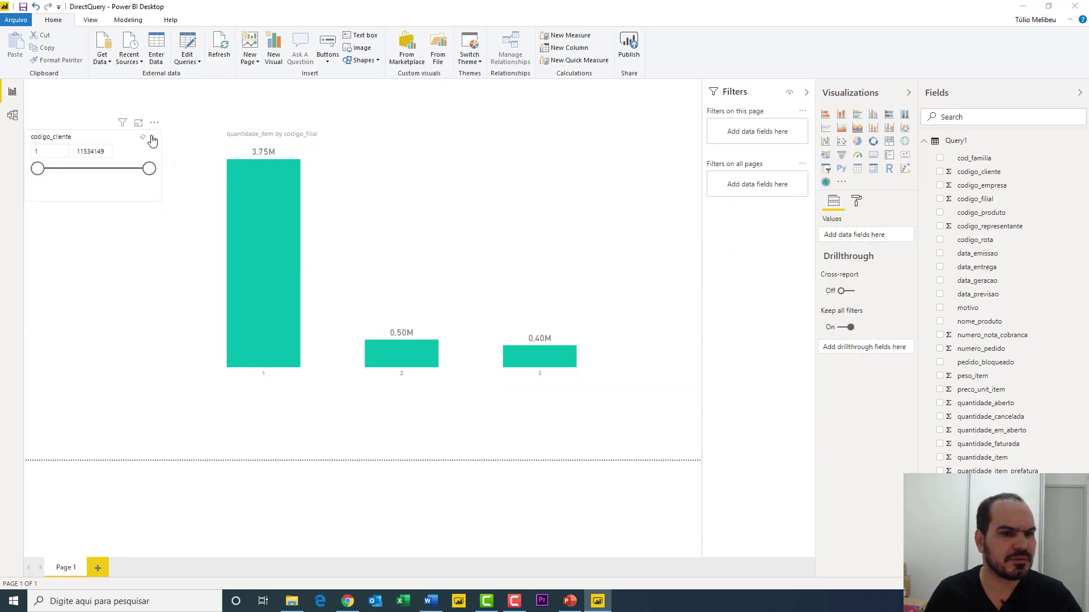
- Change the codigo_cliente slicer to the Dropdown style
left_click(152, 140)
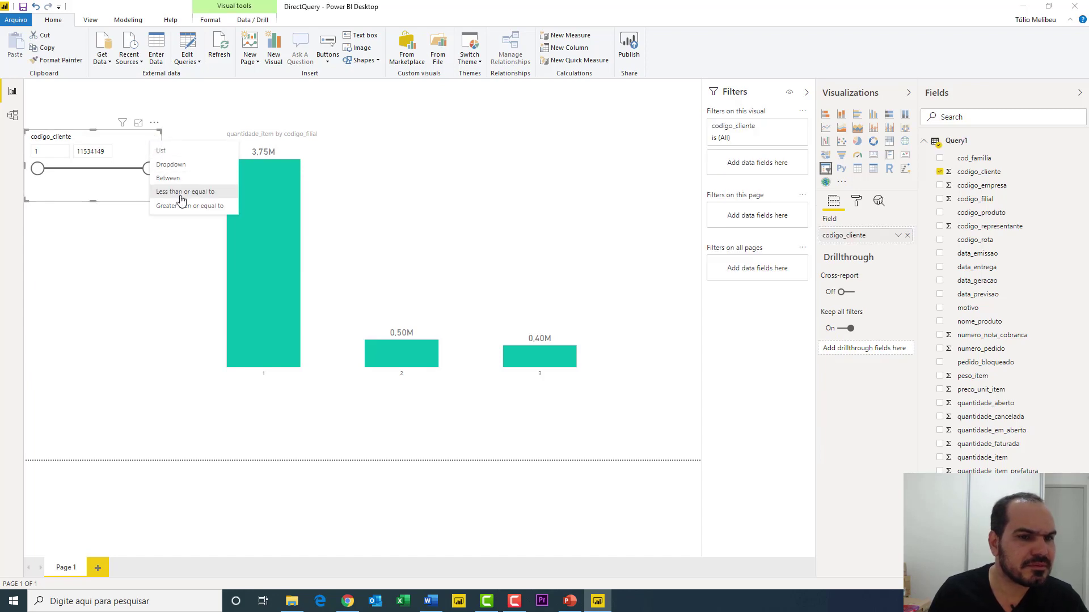
left_click(181, 193)
left_click(152, 141)
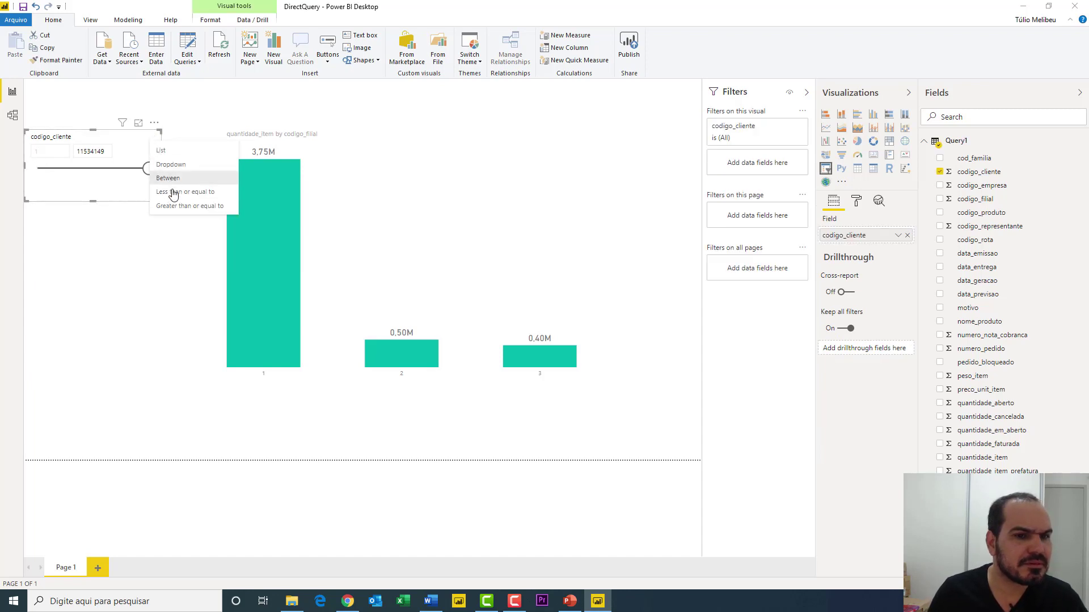
left_click(174, 165)
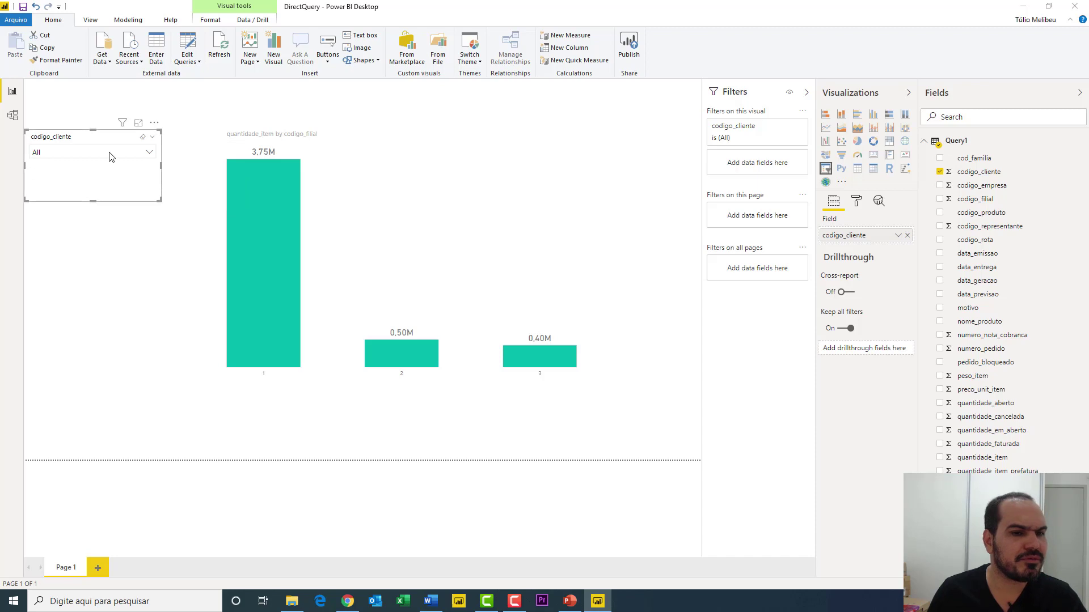
- Filter the chart by three different customer codes one at a time, and reset the slicer to All
left_click(110, 157)
left_click(49, 195)
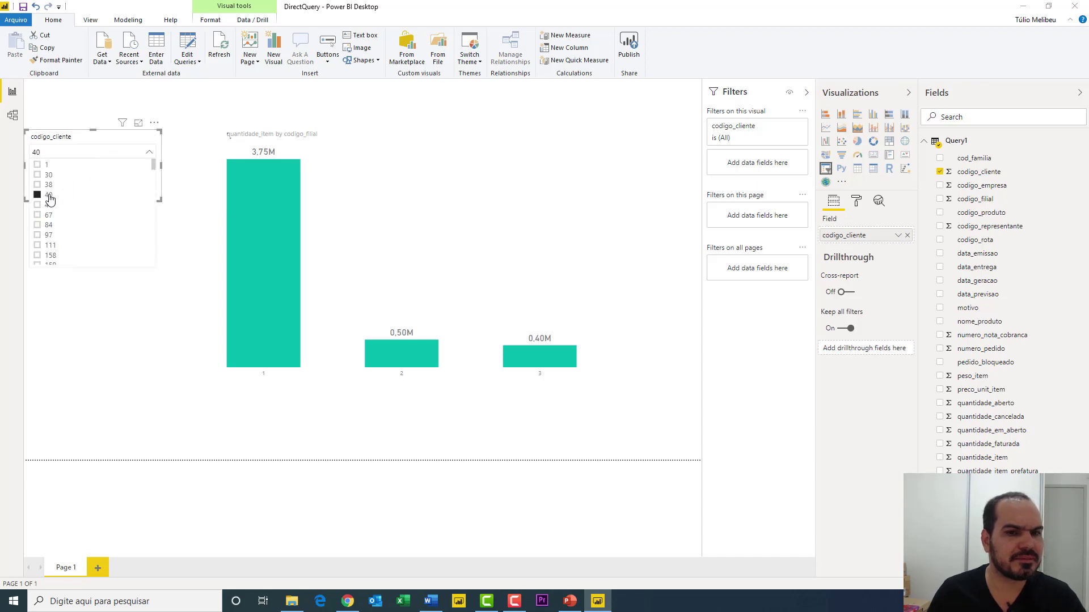
left_click(49, 206)
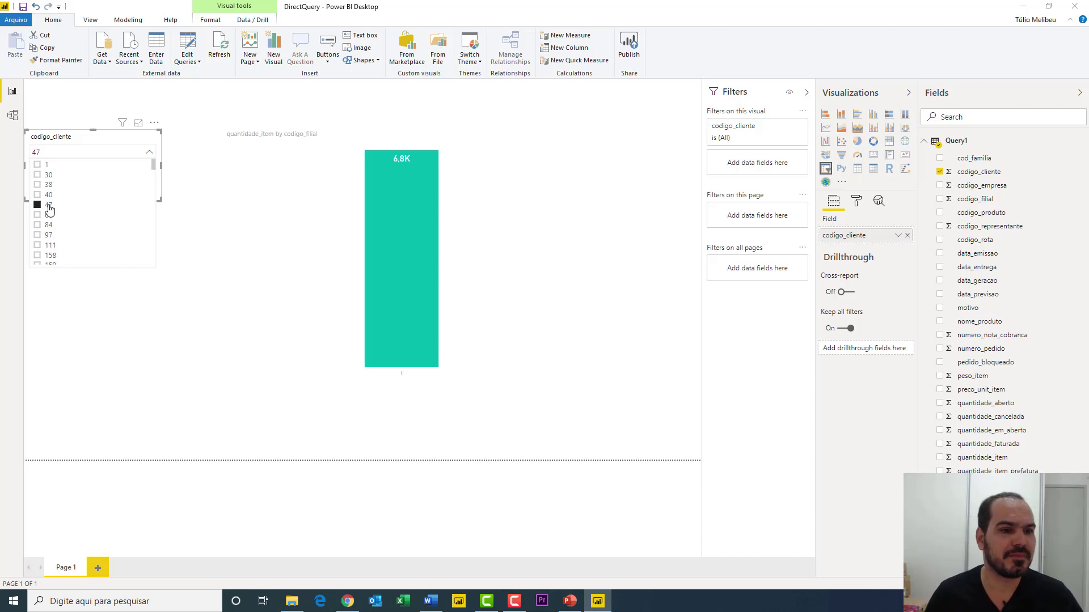
left_click(45, 227)
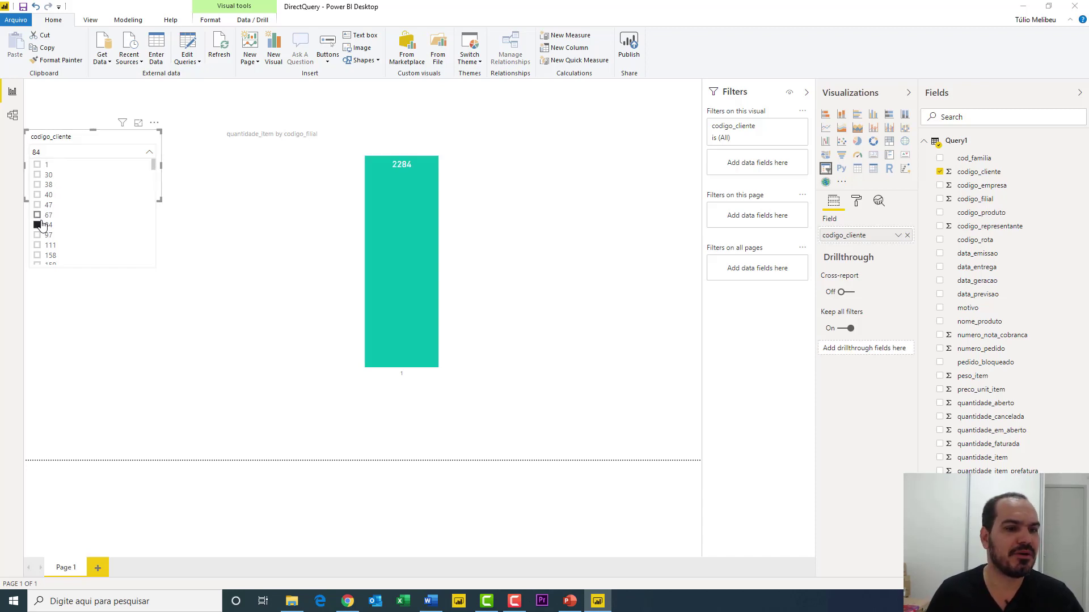
left_click(45, 227)
left_click(65, 150)
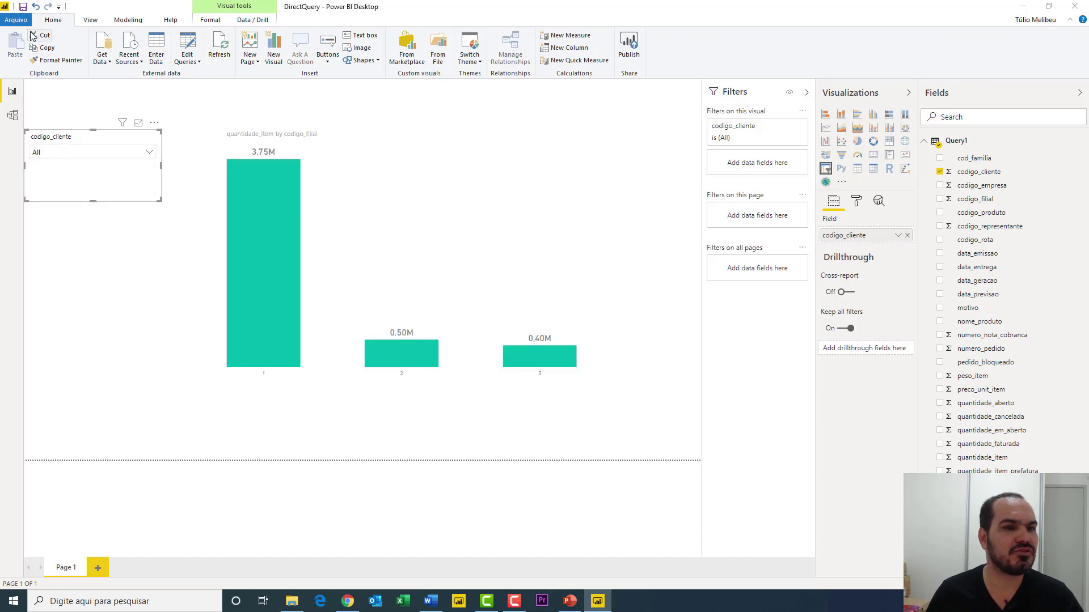
- Open the current file's Query reduction options and move the dialog aside to examine the settings
left_click(16, 20)
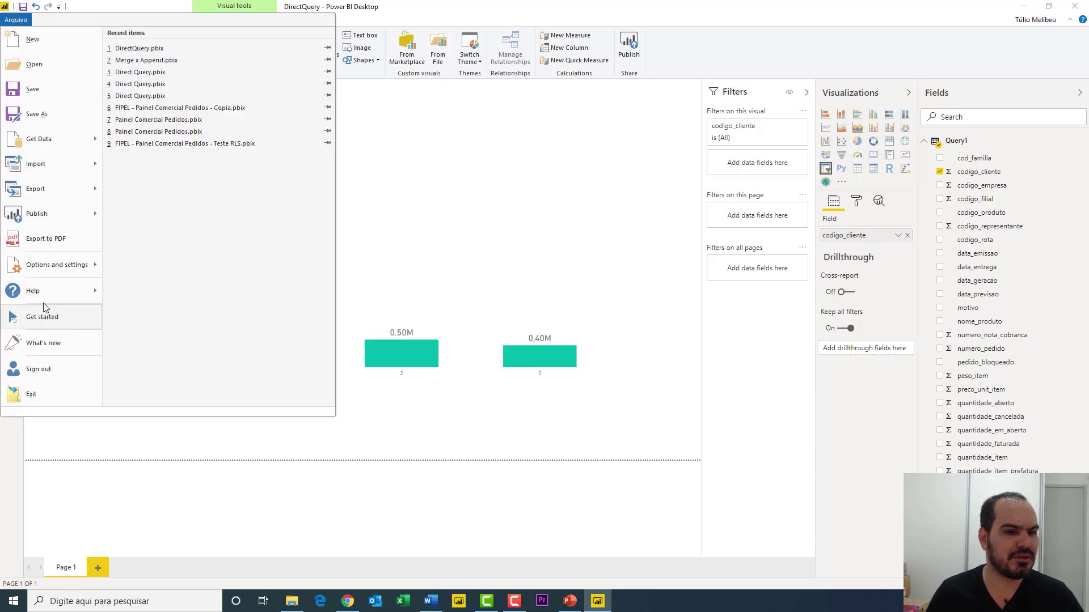
mouse_move(73, 271)
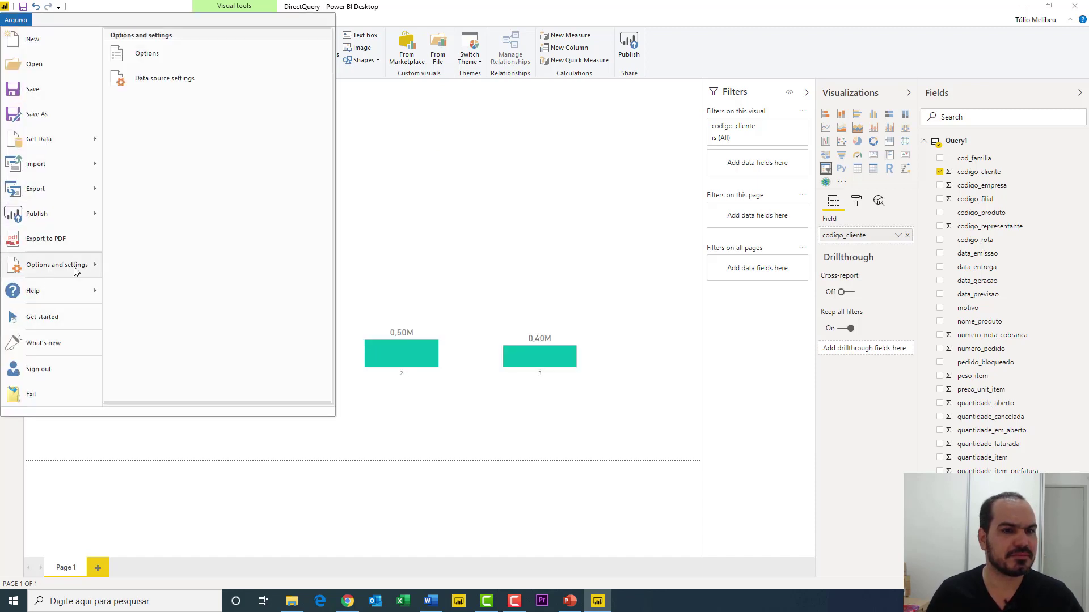
left_click(164, 61)
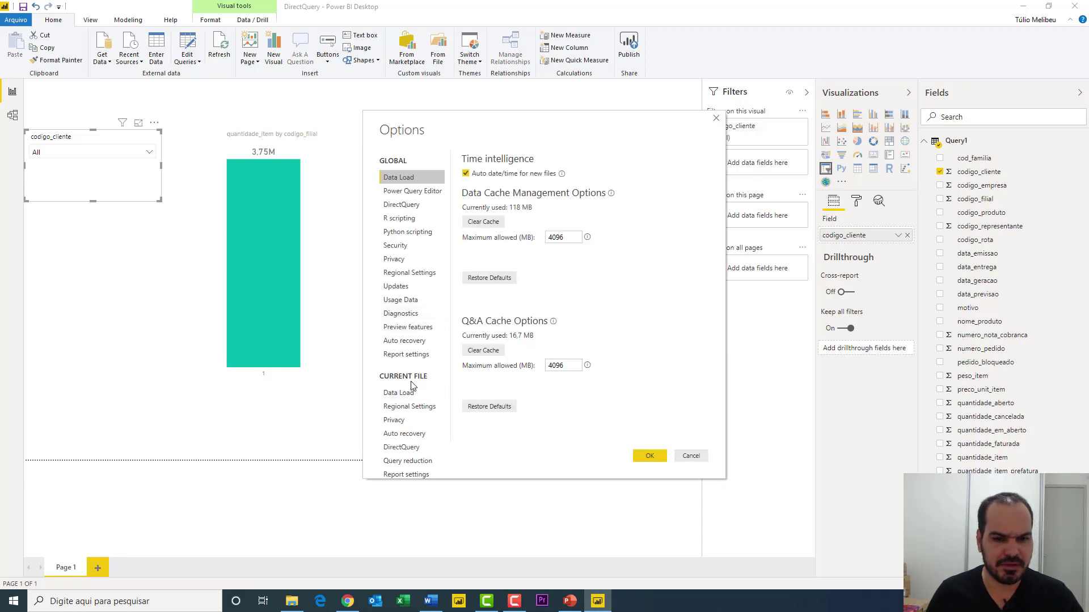
left_click(425, 465)
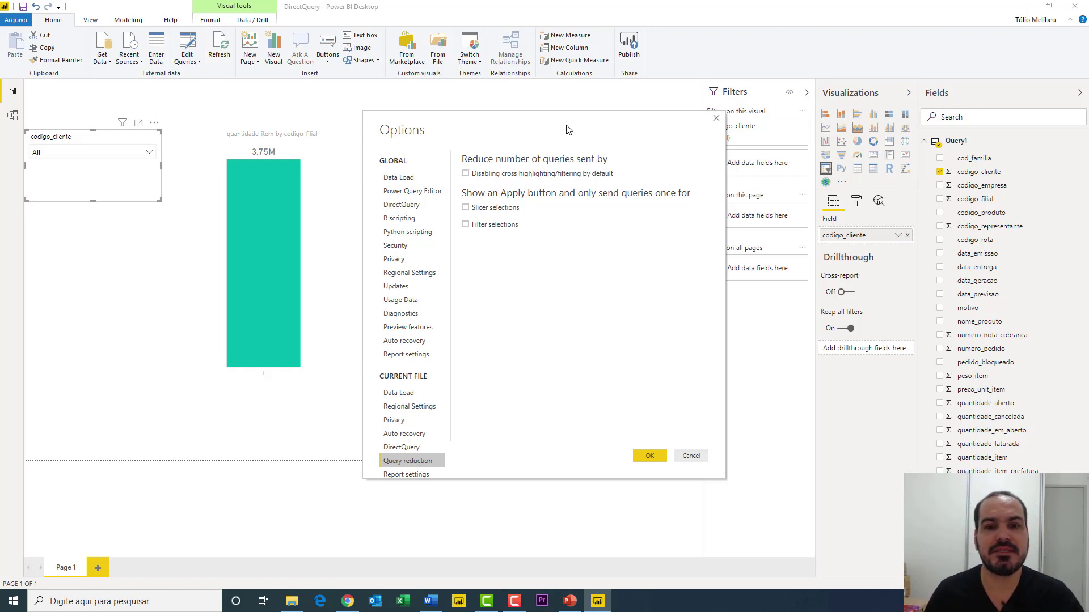
left_click_drag(568, 130, 517, 126)
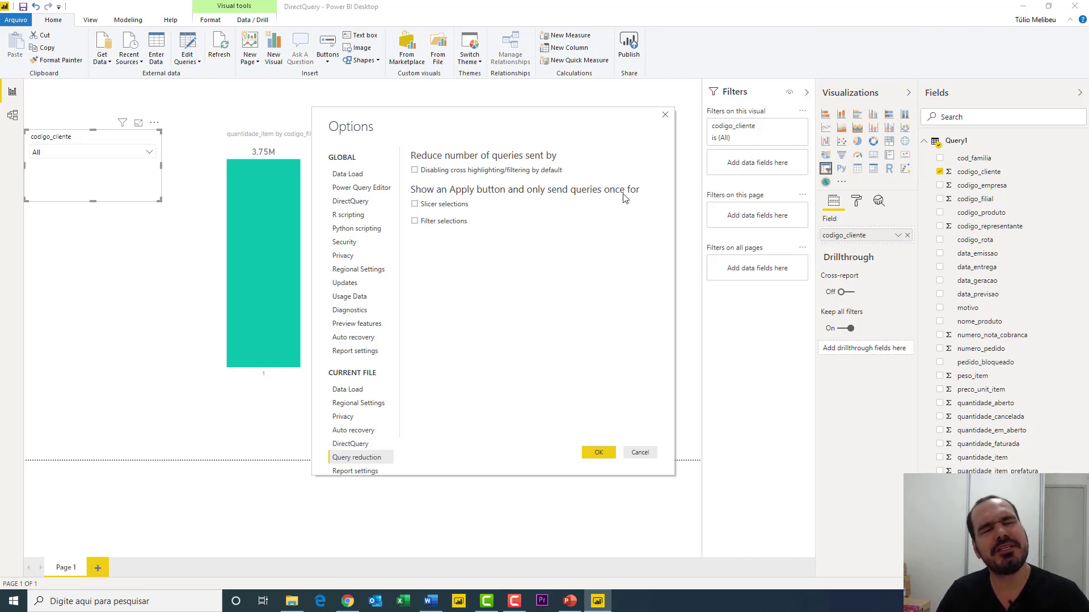
- Try the Apply button options for slicer selections and filter selections, clear both and cancel the dialog
left_click(450, 205)
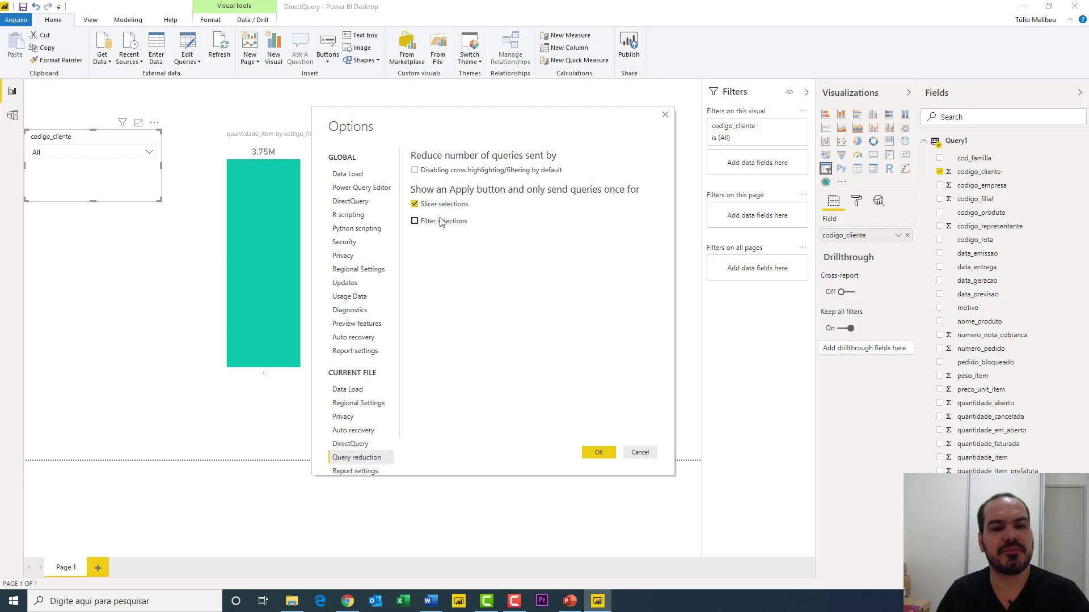
left_click(441, 220)
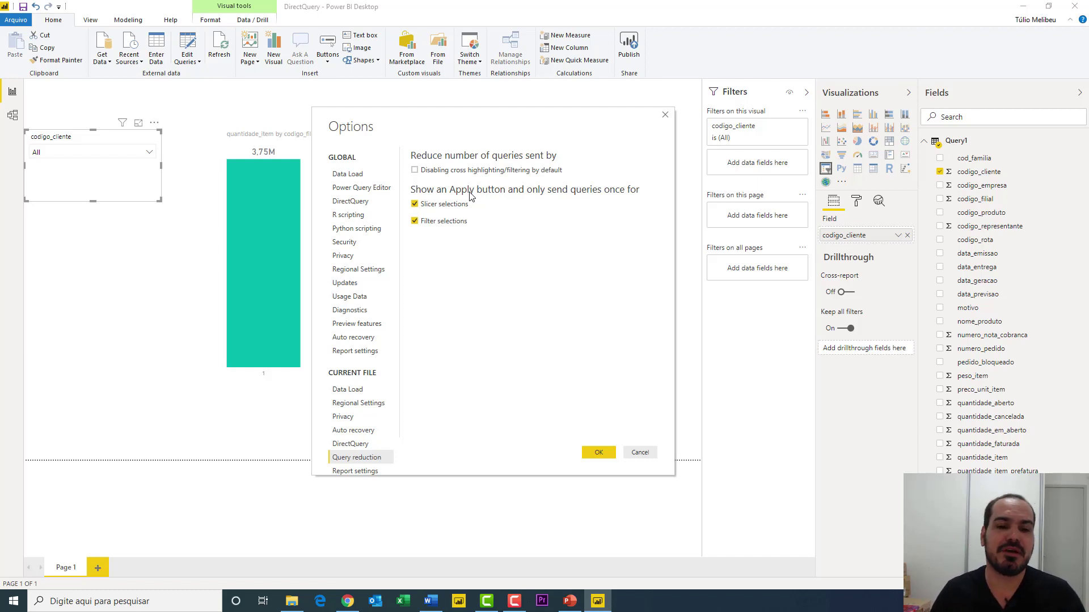
left_click(443, 206)
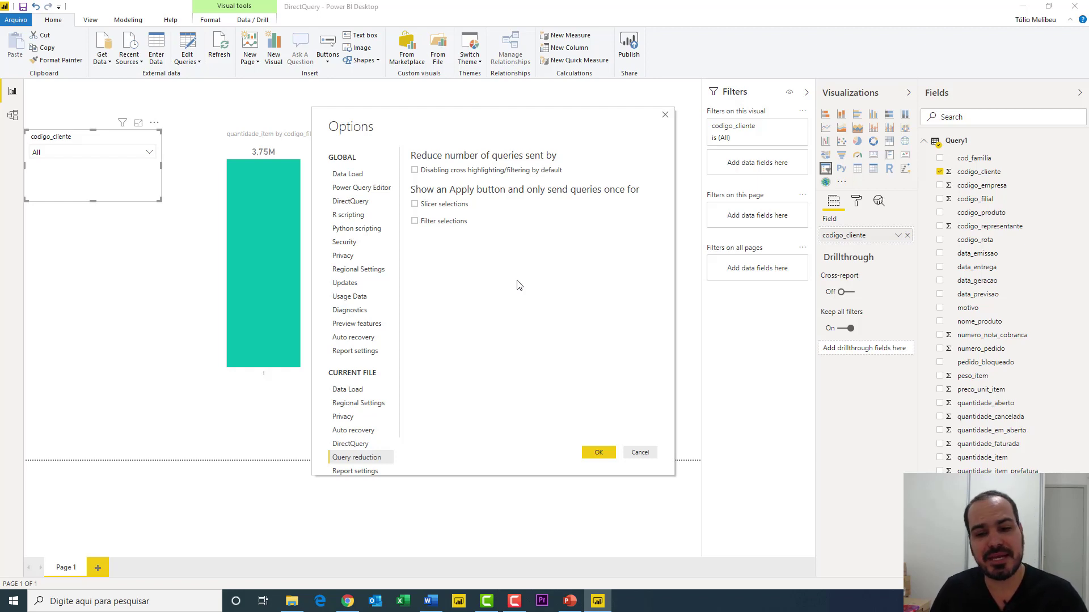
left_click(639, 452)
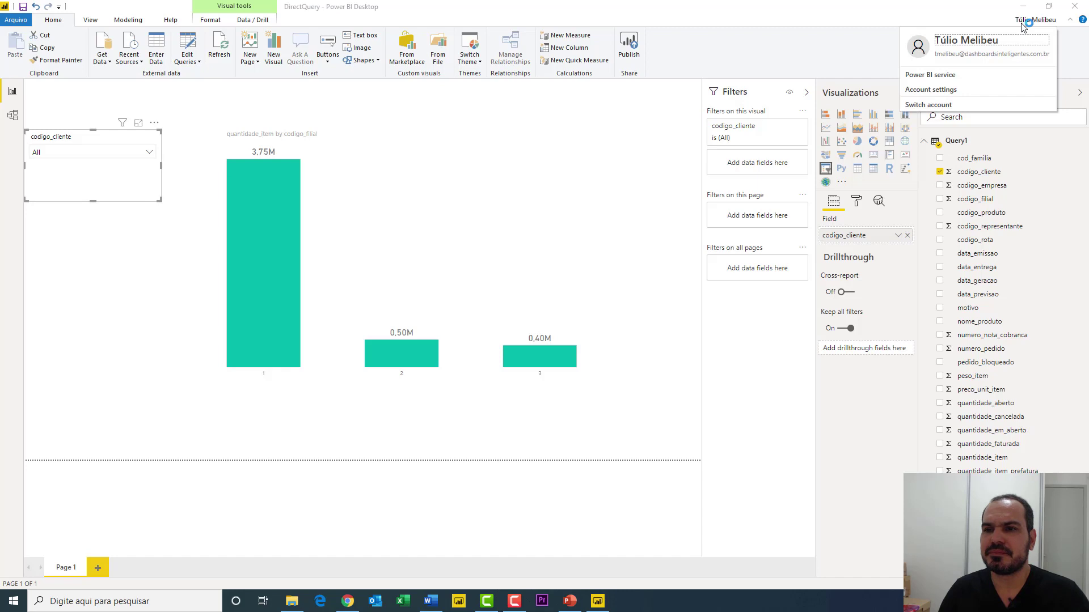
- Publish the report to the Testando workspace and dismiss the publishing dialog
left_click(628, 45)
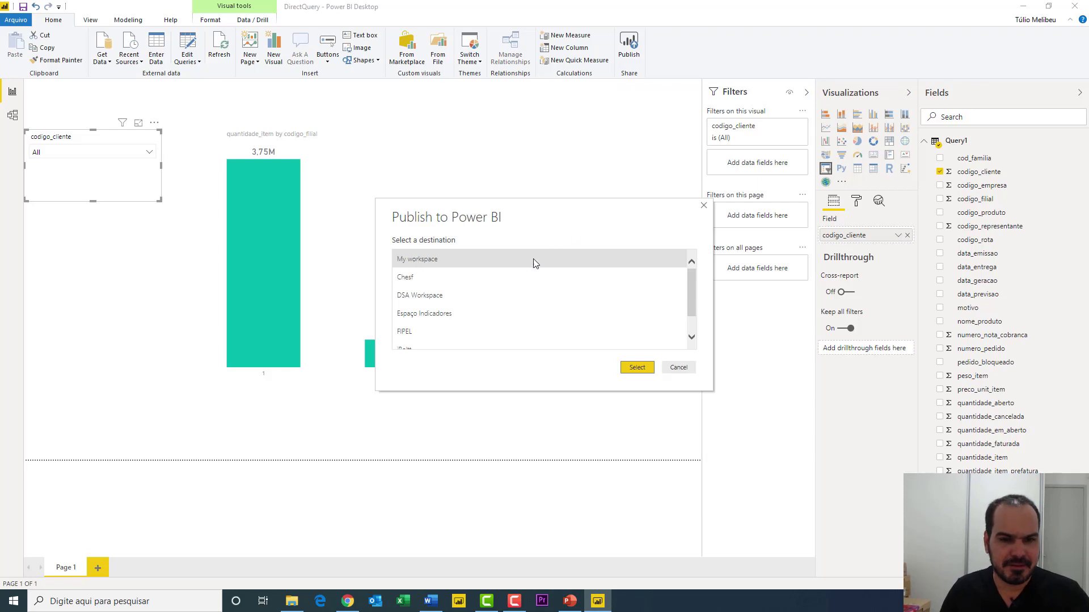
scroll(500, 290, "down", 1)
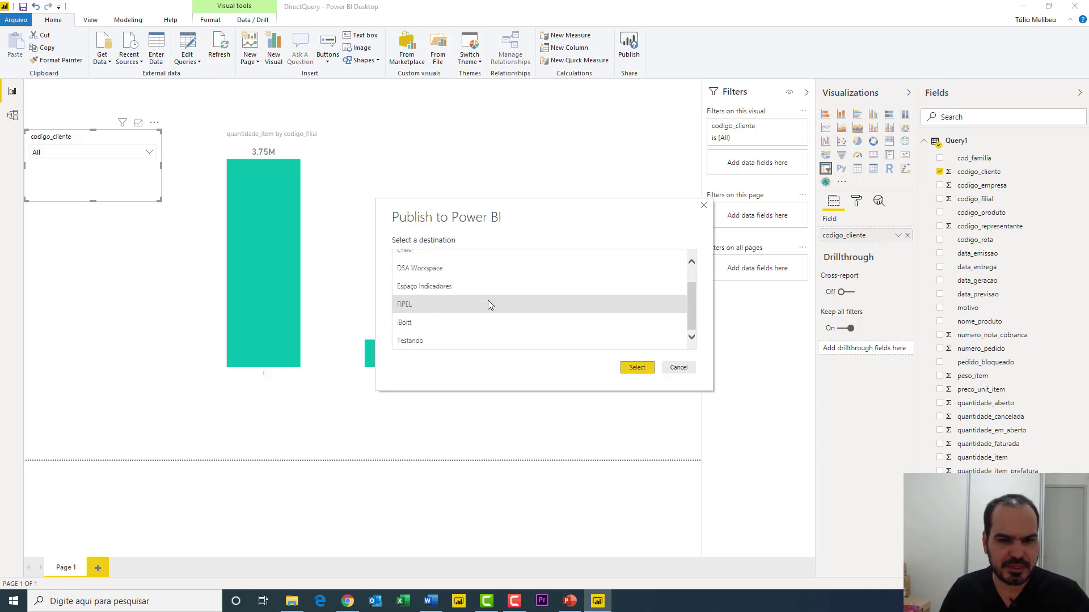
scroll(485, 324, "up", 2)
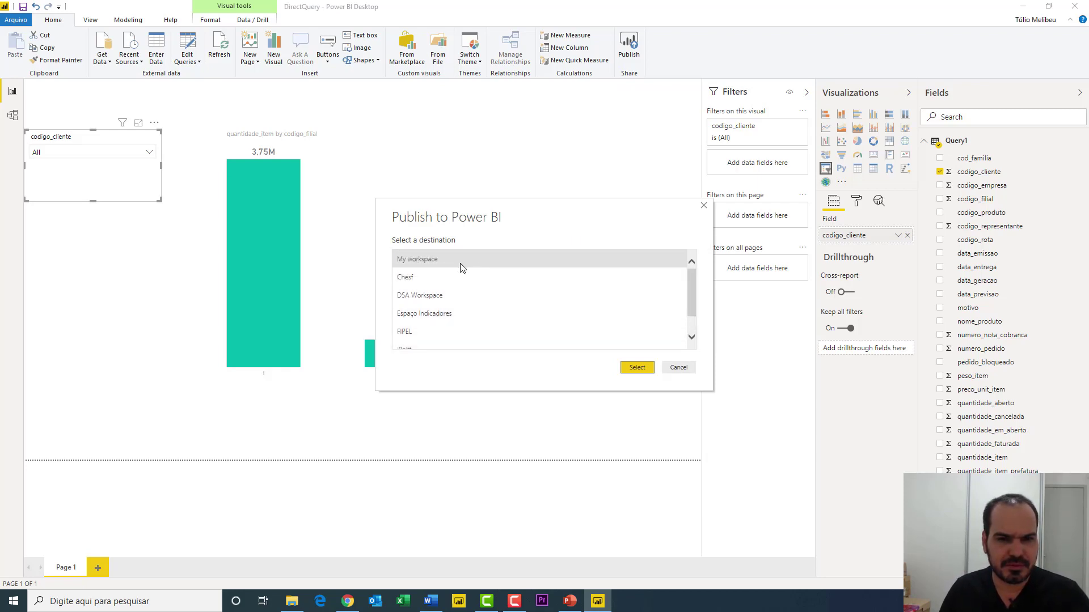
scroll(475, 271, "down", 1)
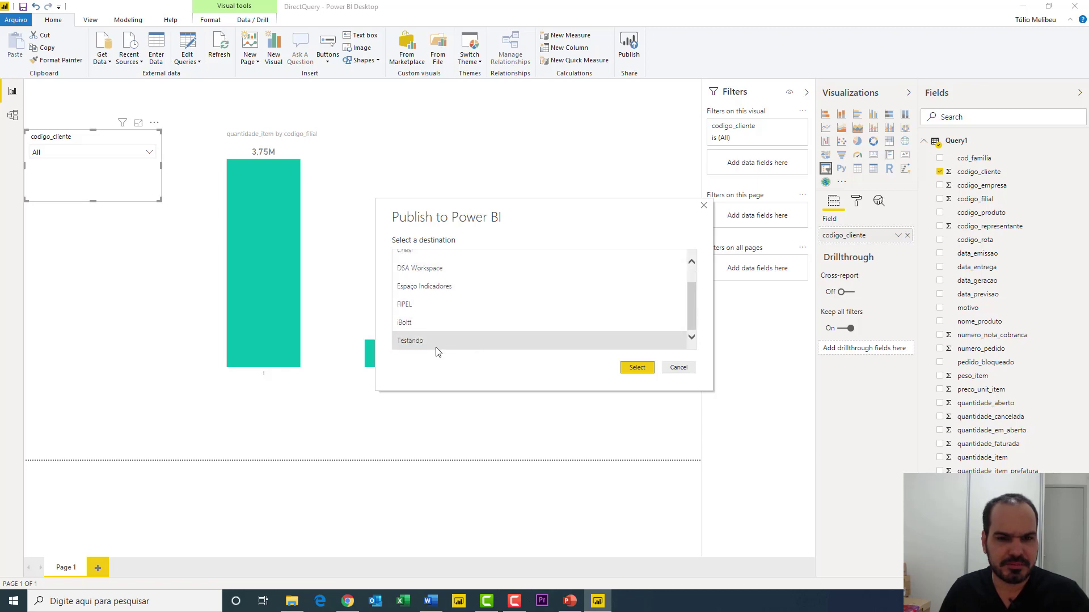
left_click(408, 327)
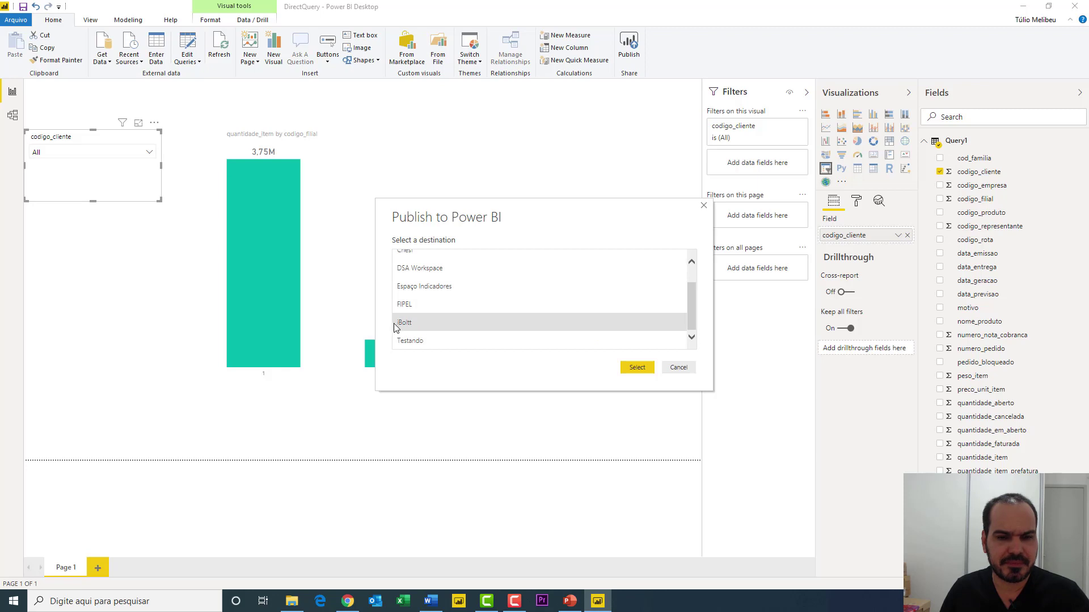
left_click(404, 341)
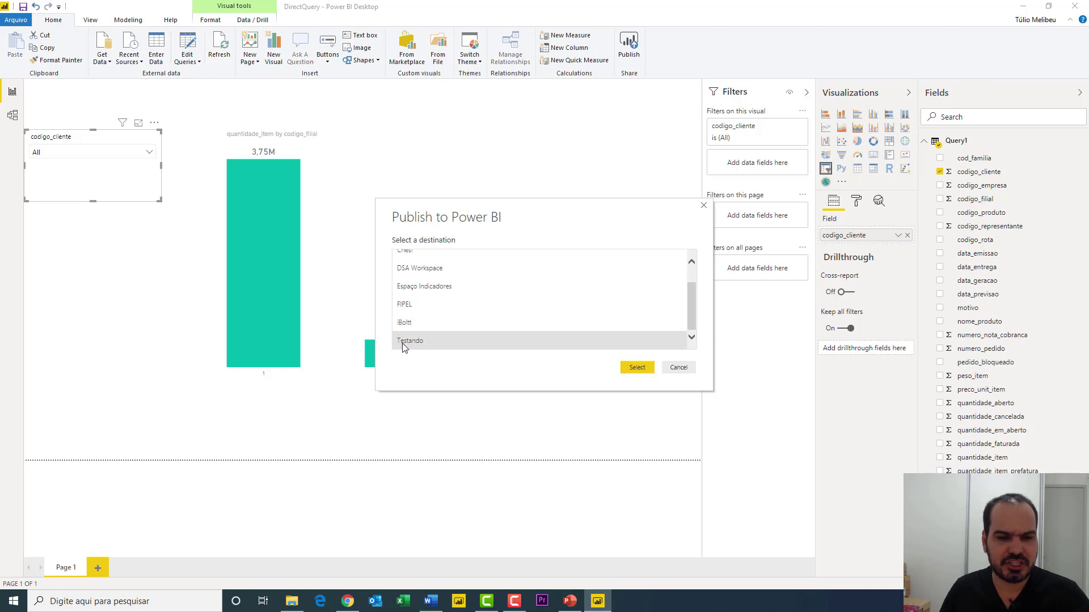
left_click(637, 367)
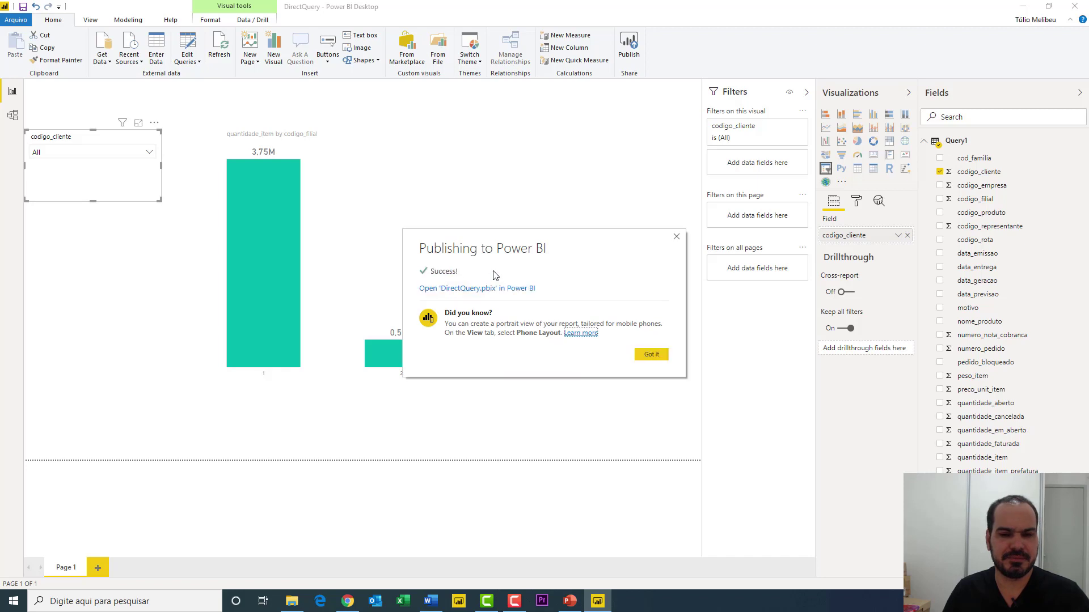
left_click(651, 355)
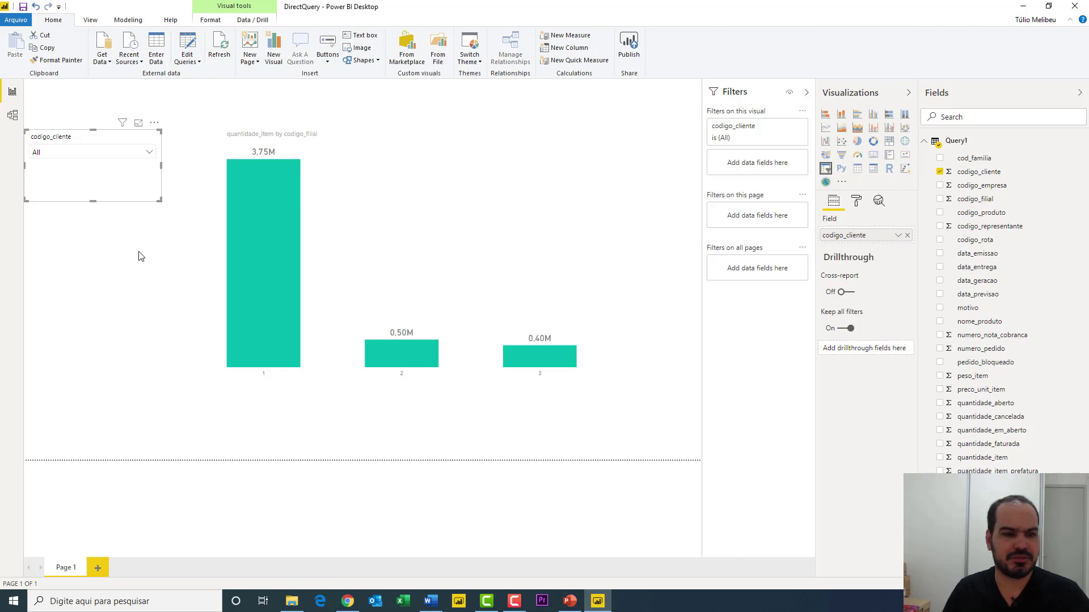
- Switch to Chrome, go to app.powerbi.com and sign in with the Dashboards Inteligentes account, declining to stay signed in
left_click(348, 601)
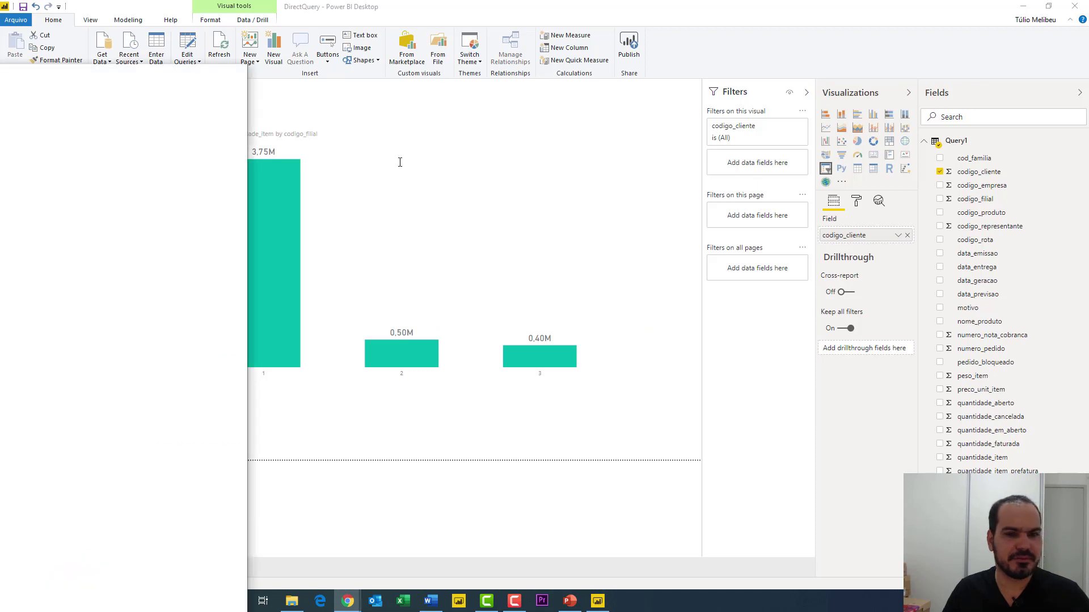
double_click(696, 140)
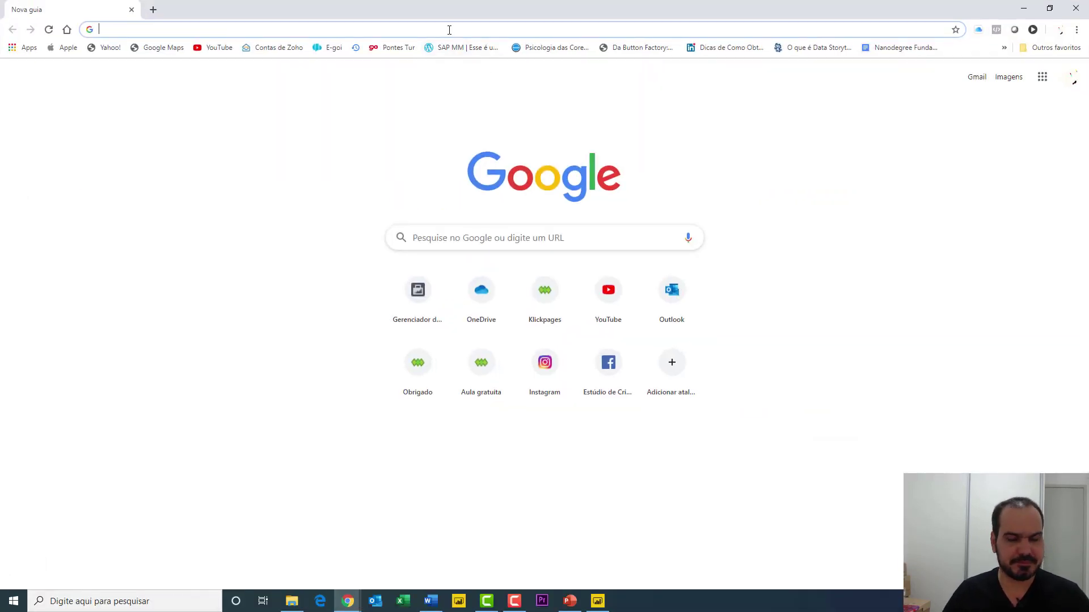
type("app.powerbi.com")
key("Return")
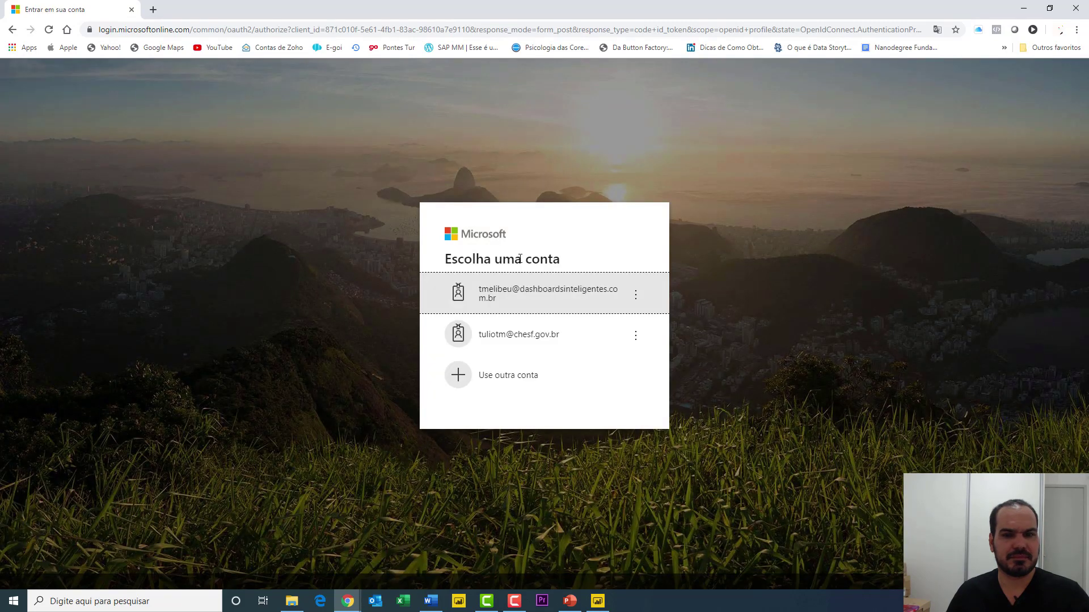
left_click(526, 294)
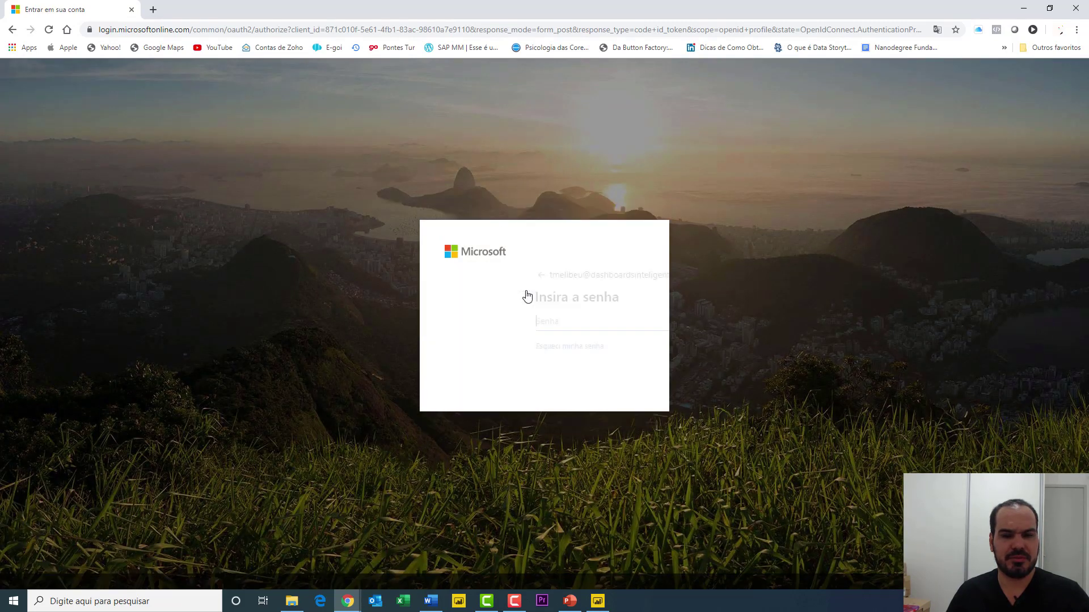
left_click(617, 379)
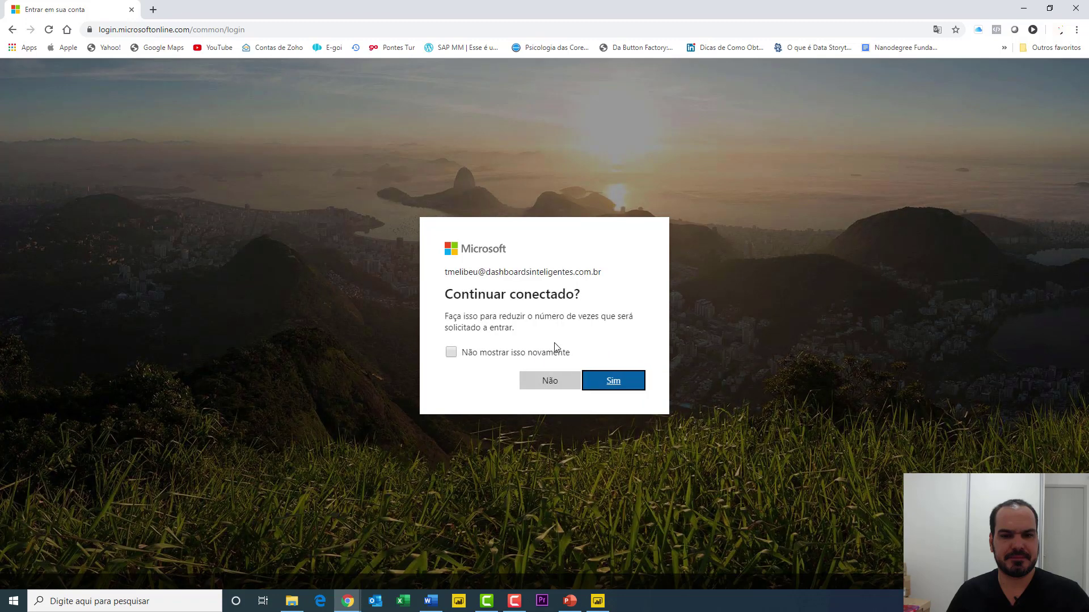
left_click(549, 380)
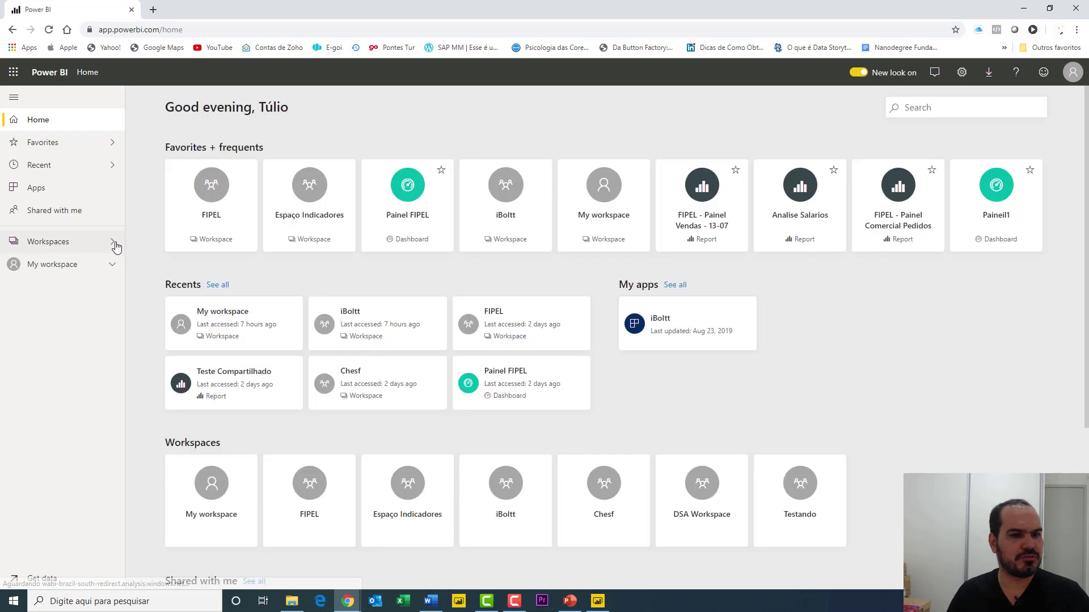
- Open the Testando workspace and display its list of reports
left_click(117, 245)
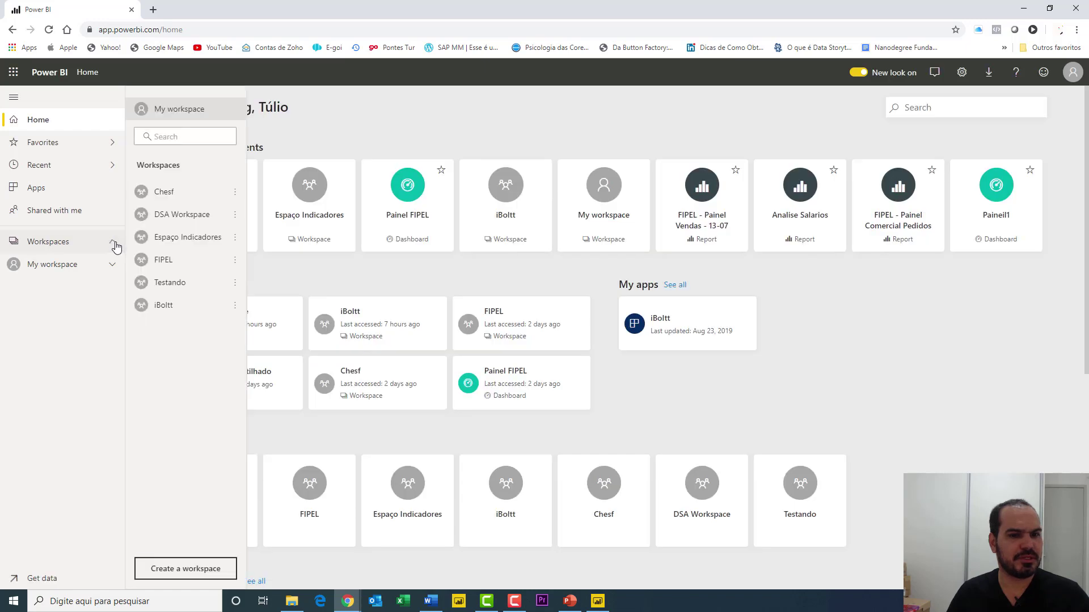
left_click(173, 283)
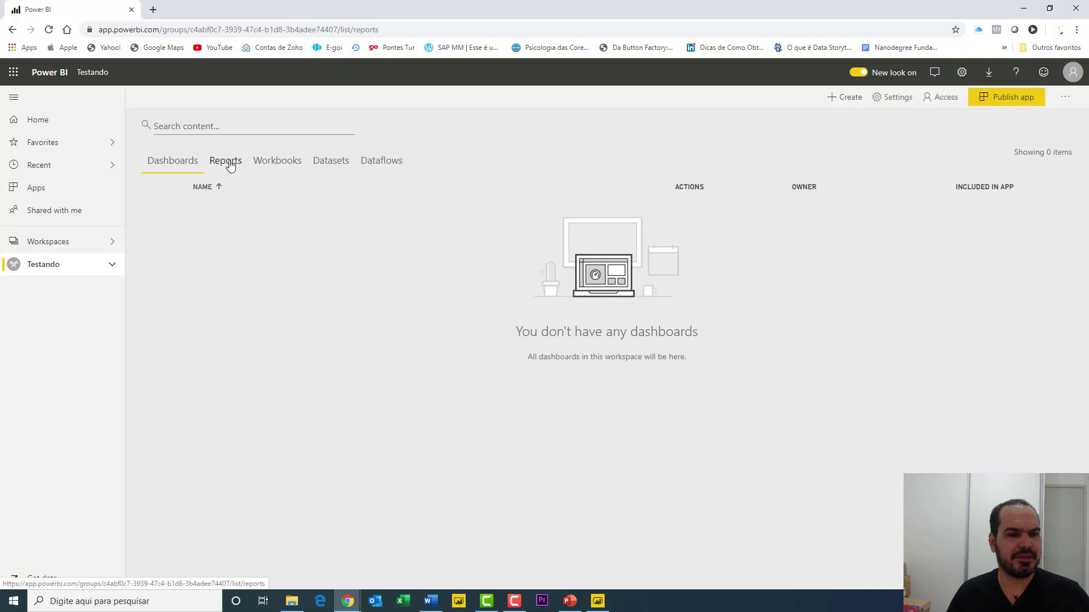
left_click(227, 165)
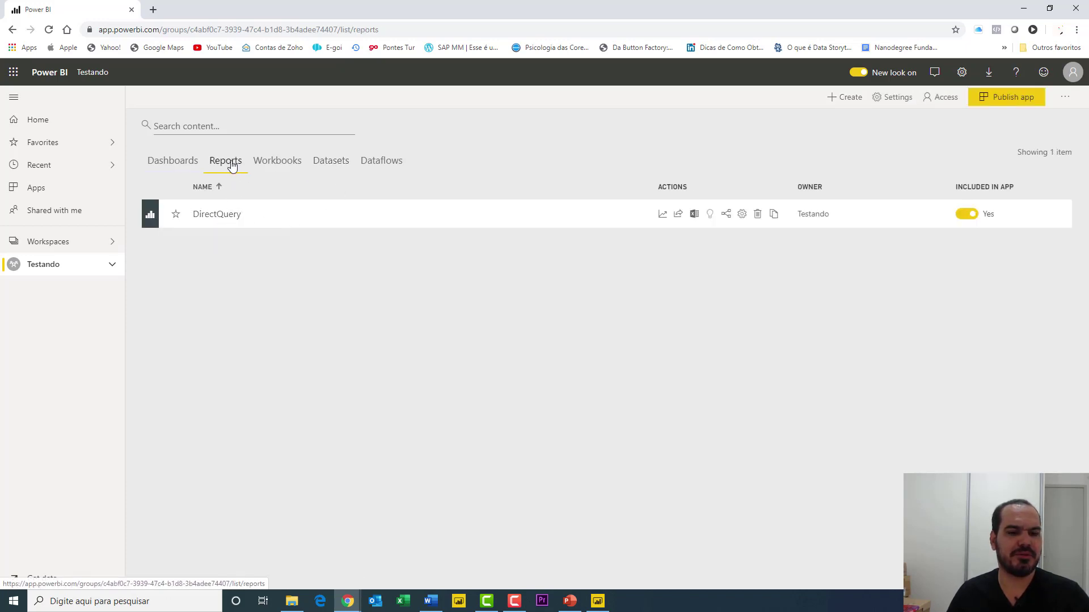
- Check the workspace's Datasets and Reports lists for the published content, and open the DirectQuery report
left_click(347, 168)
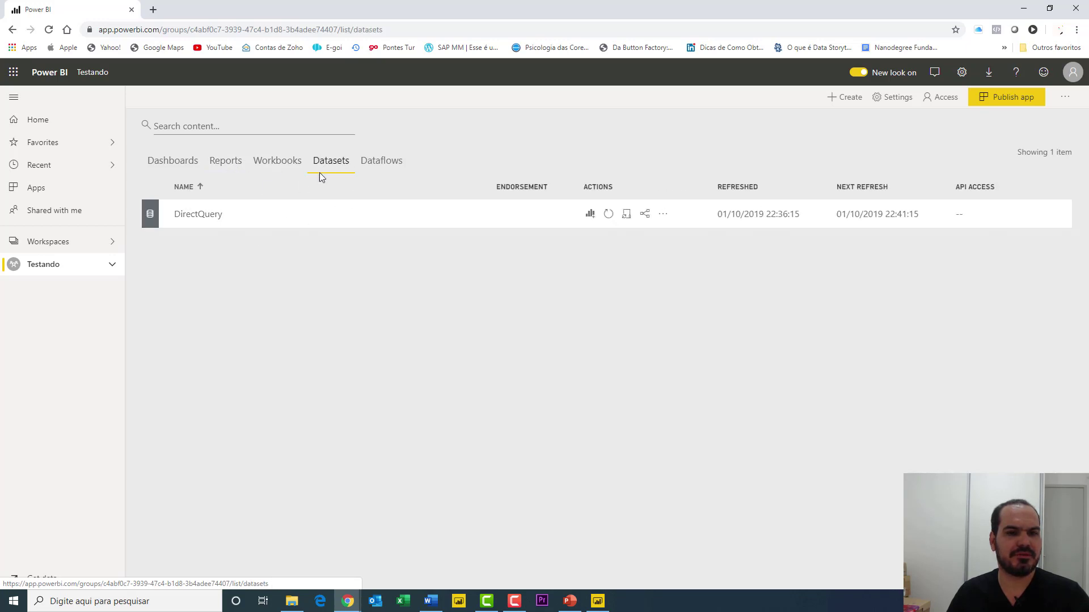
left_click(224, 164)
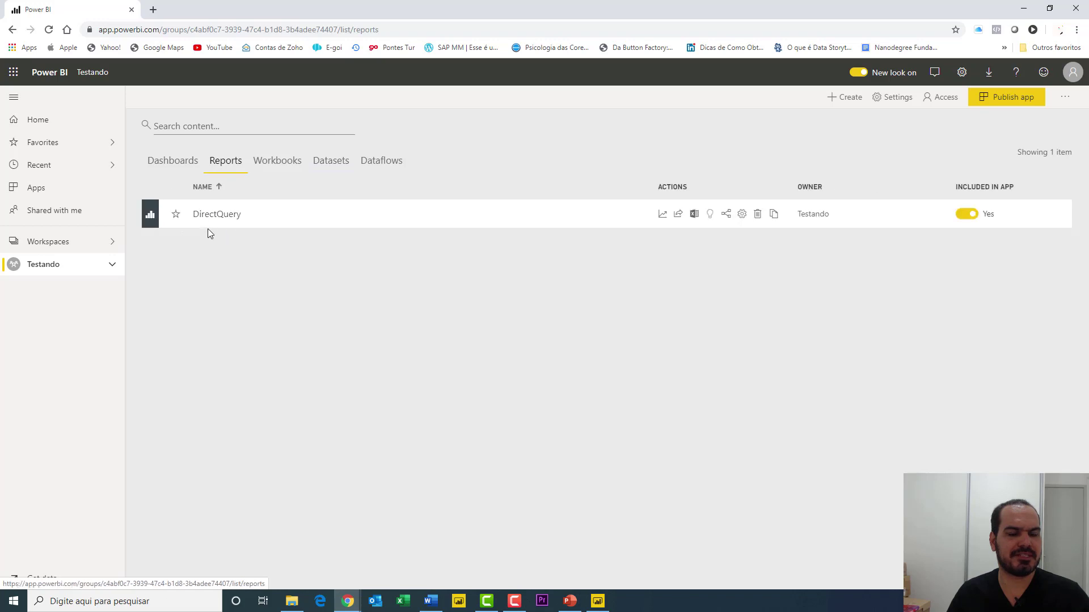
left_click(331, 170)
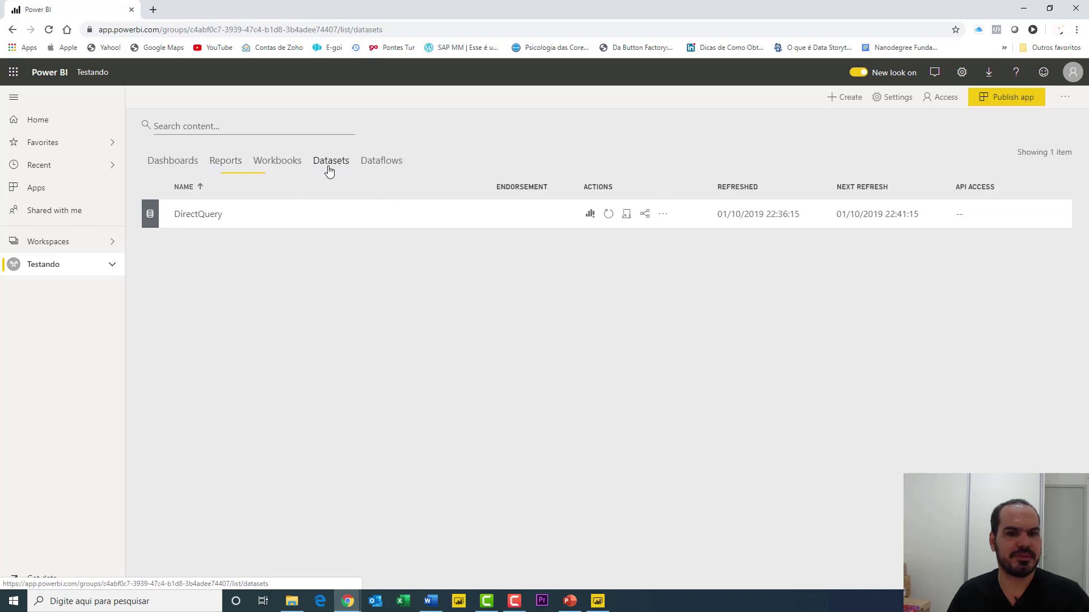
left_click(228, 164)
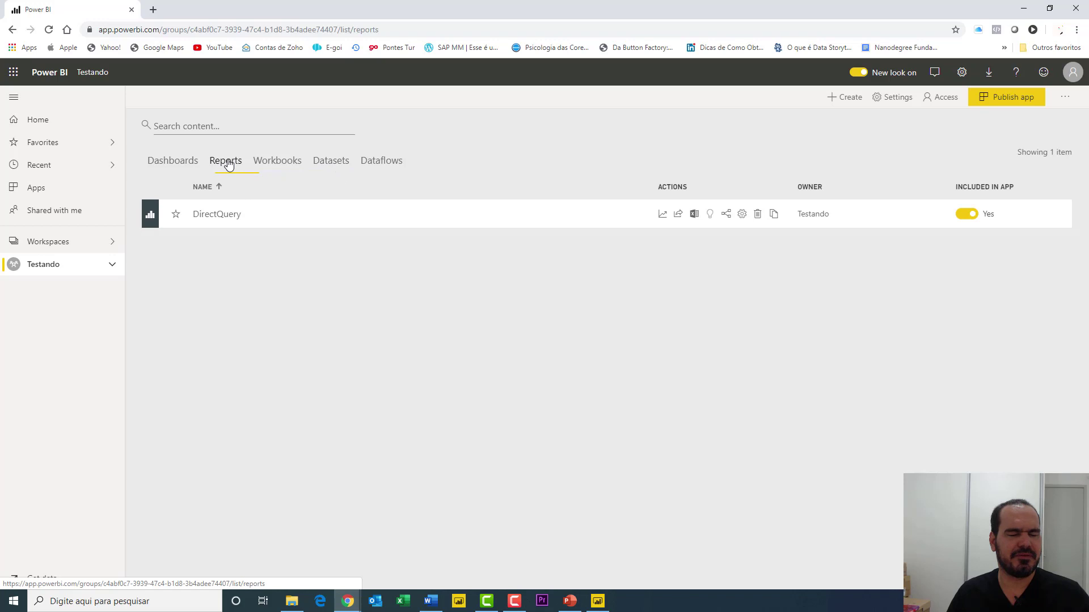
left_click(229, 220)
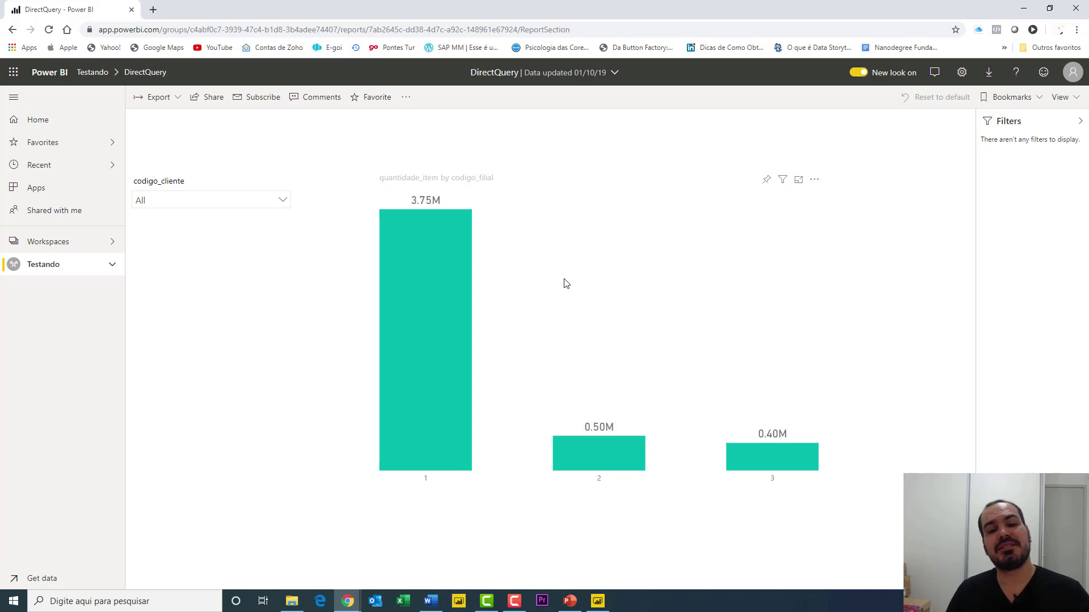
mouse_move(466, 246)
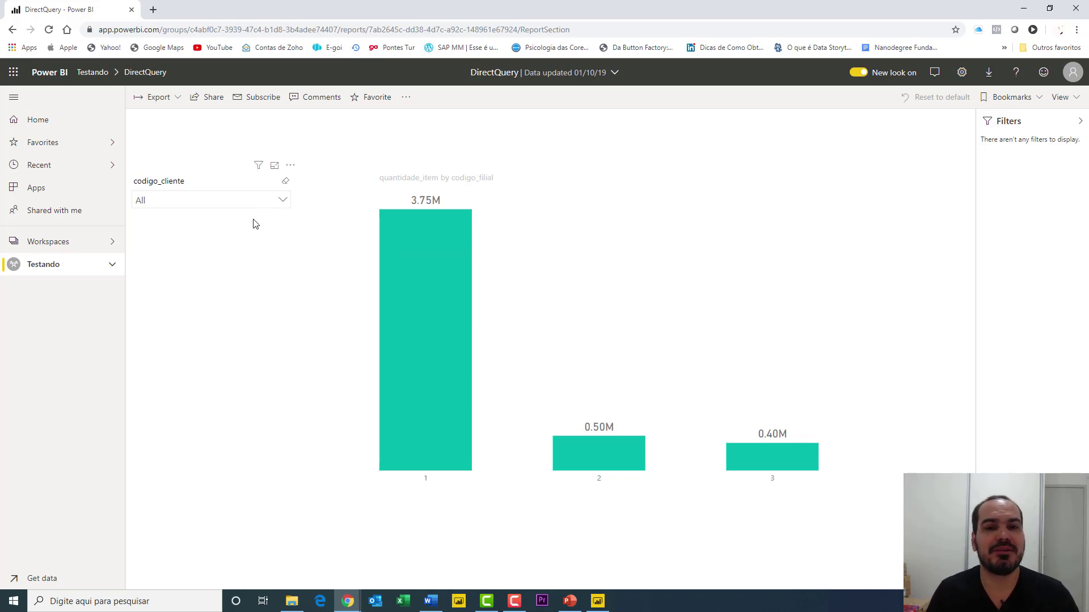
- Open gateway management and examine the SQL Server data source settings under the Gateway Aula cluster
left_click(959, 75)
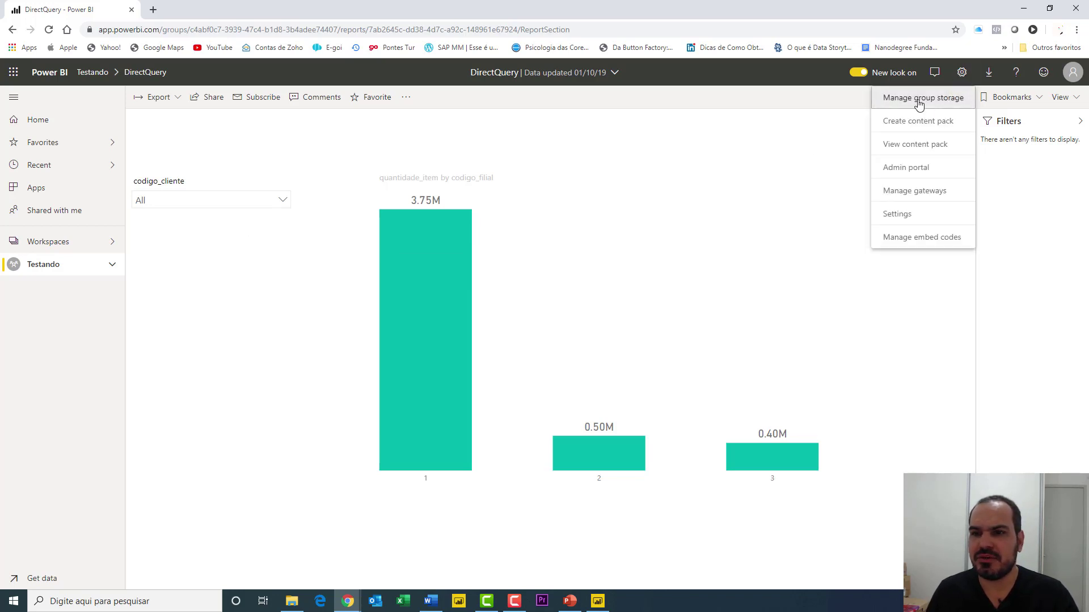
left_click(915, 191)
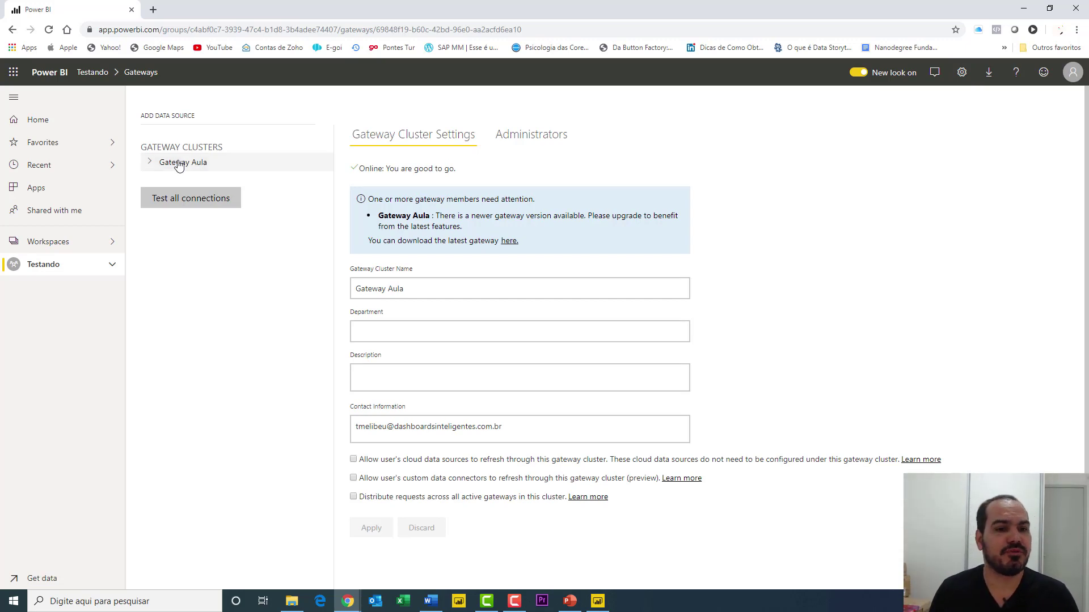
left_click(149, 163)
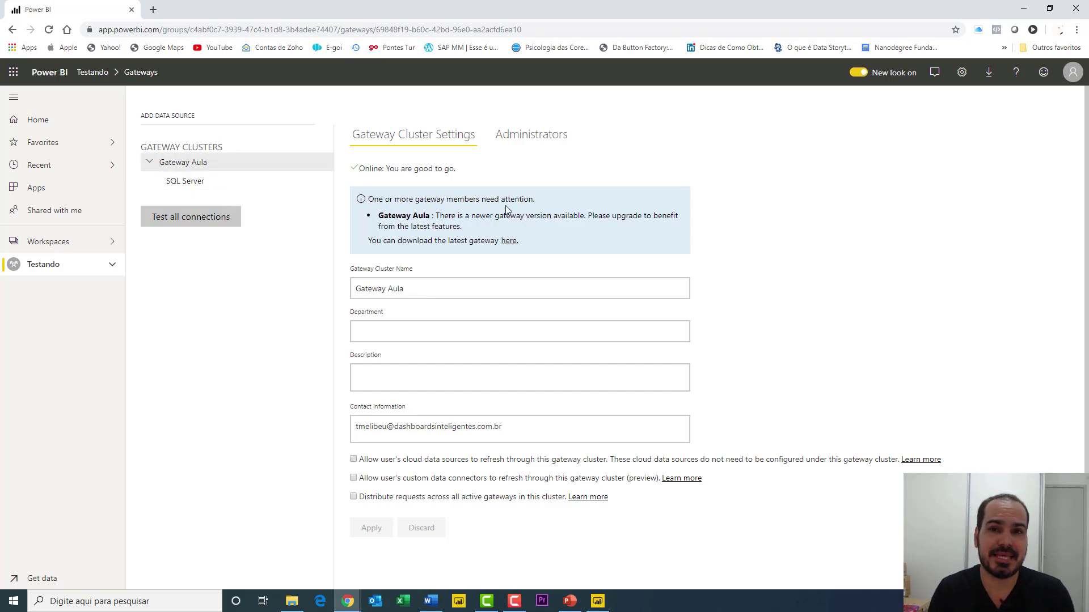
left_click(189, 184)
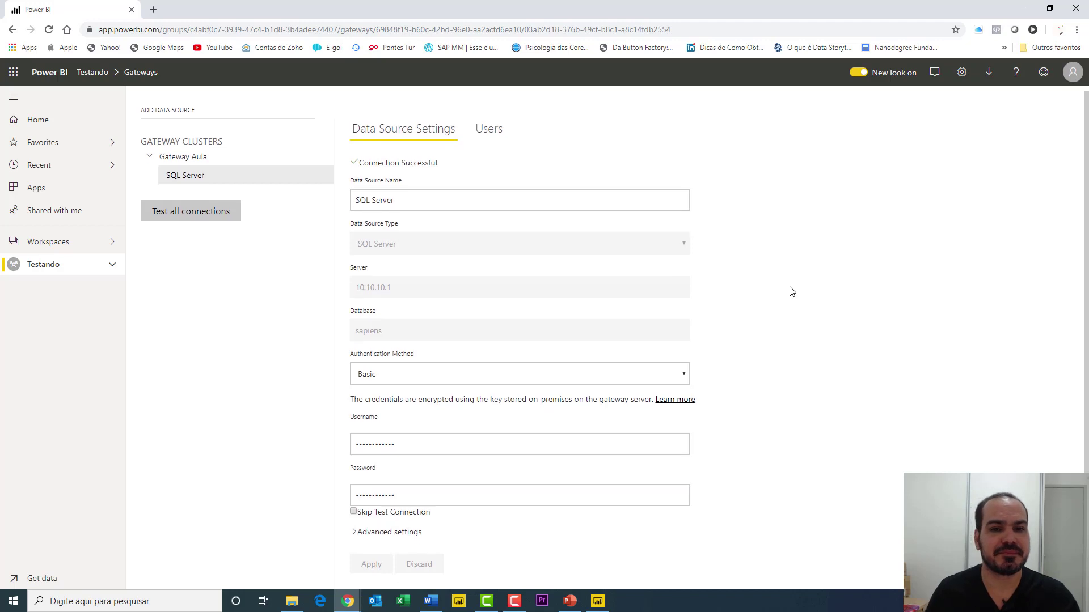
scroll(792, 290, "down", 1)
scroll(787, 319, "up", 1)
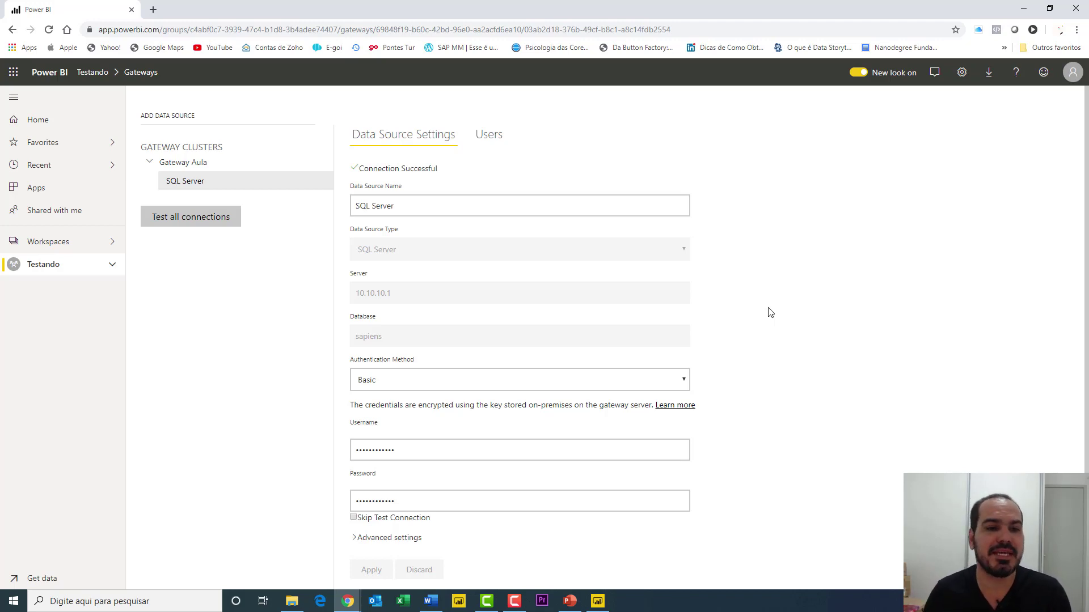
scroll(274, 333, "down", 1)
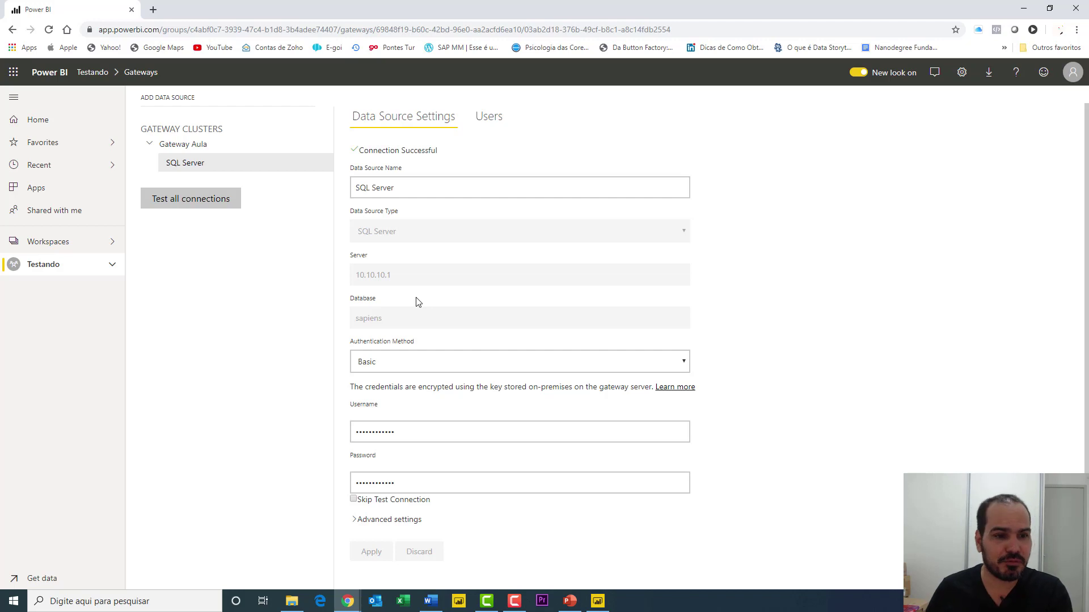
- Reopen the DirectQuery report from the Testando workspace and examine its quantidade_item by codigo_filial chart
left_click(108, 245)
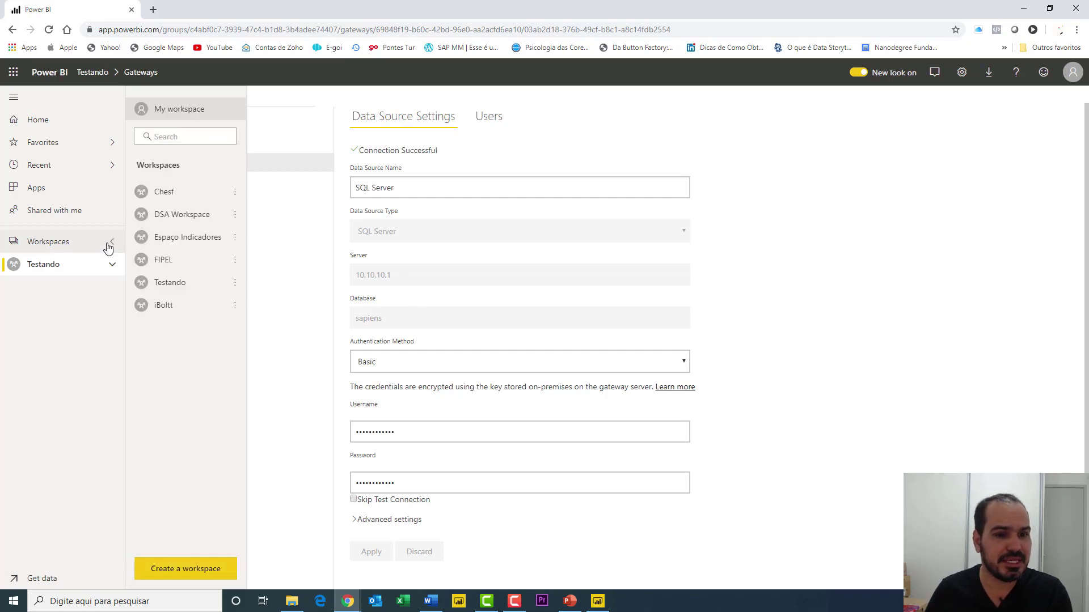
left_click(180, 283)
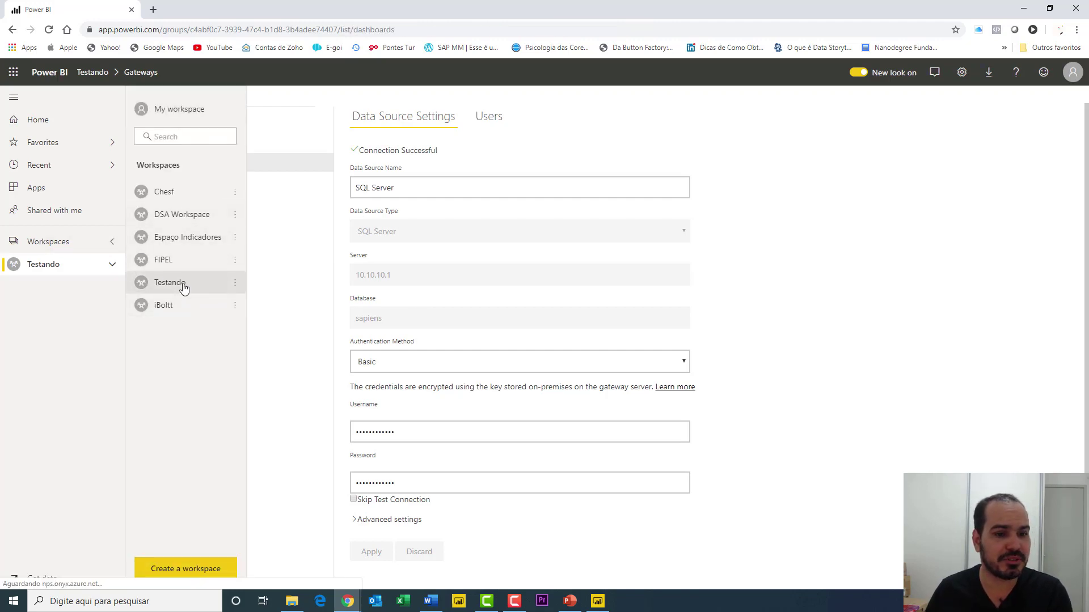
left_click(237, 165)
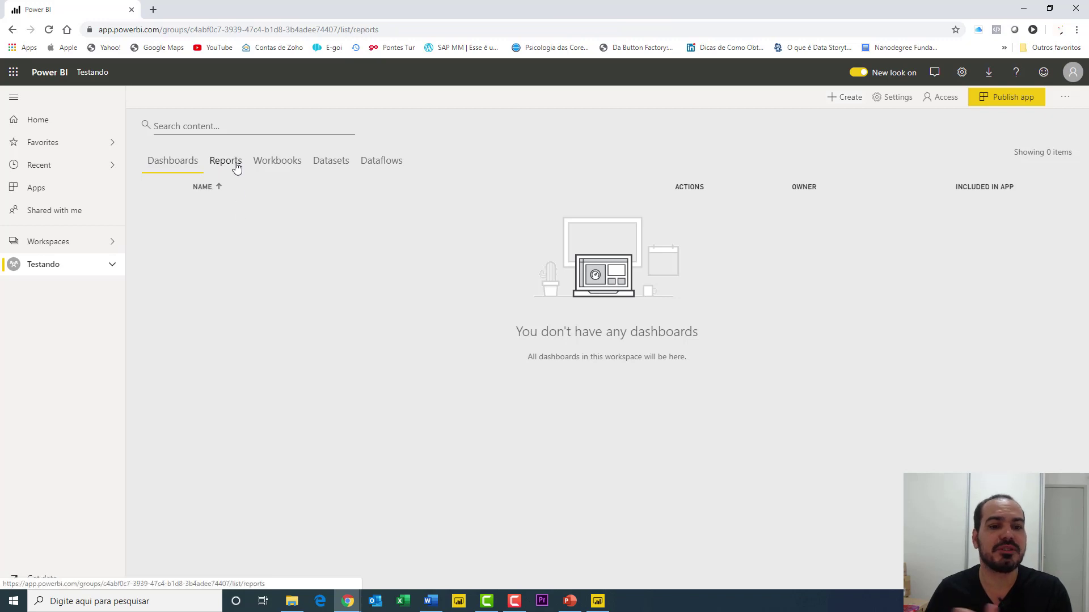
left_click(240, 218)
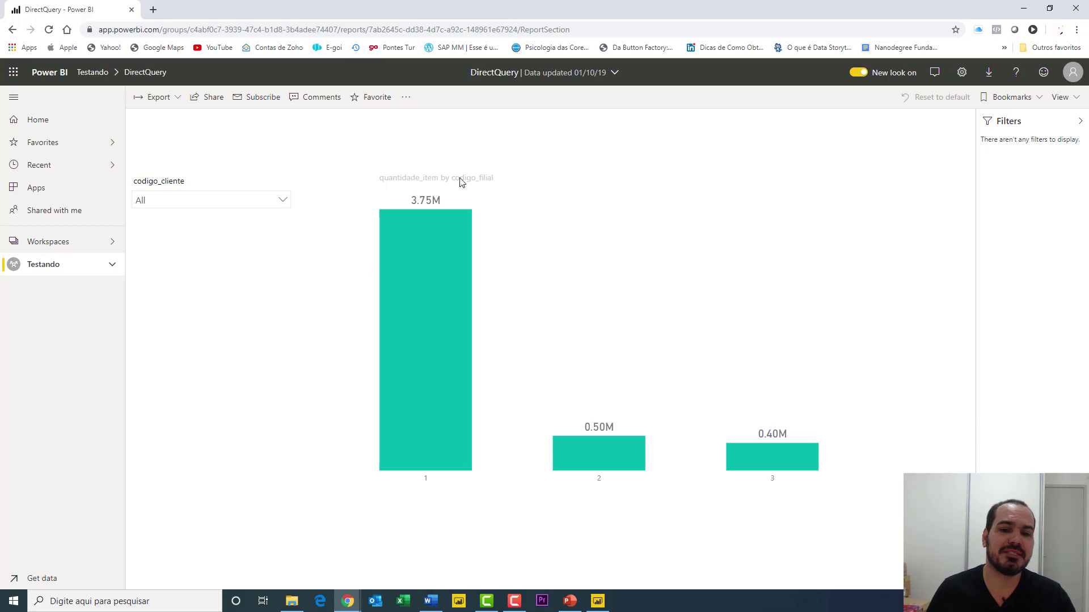
mouse_move(440, 229)
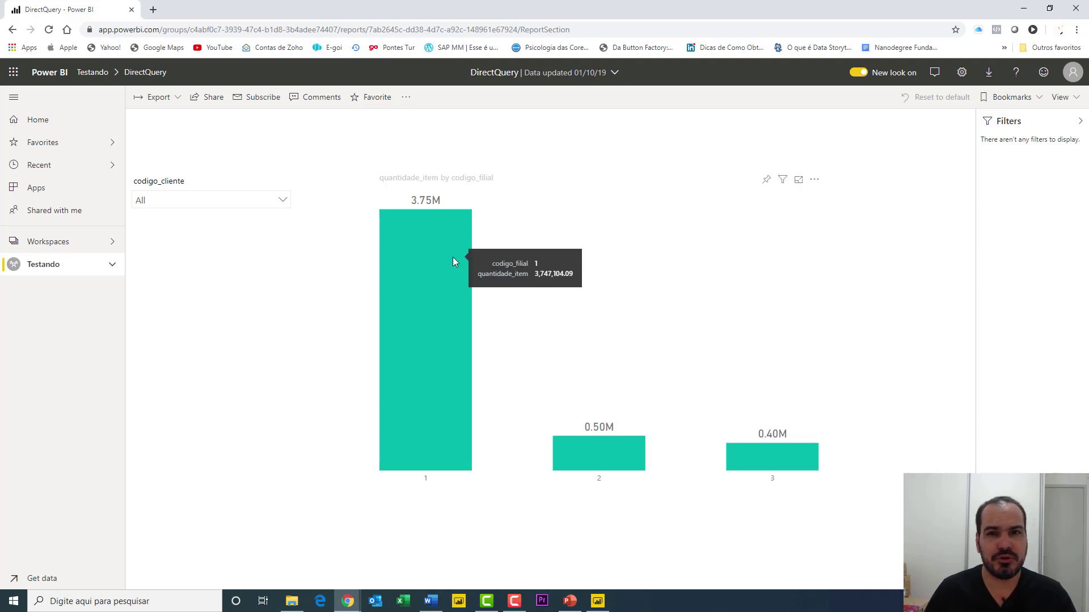
- Open the settings of the DirectQuery dataset in the Testando workspace
left_click(115, 243)
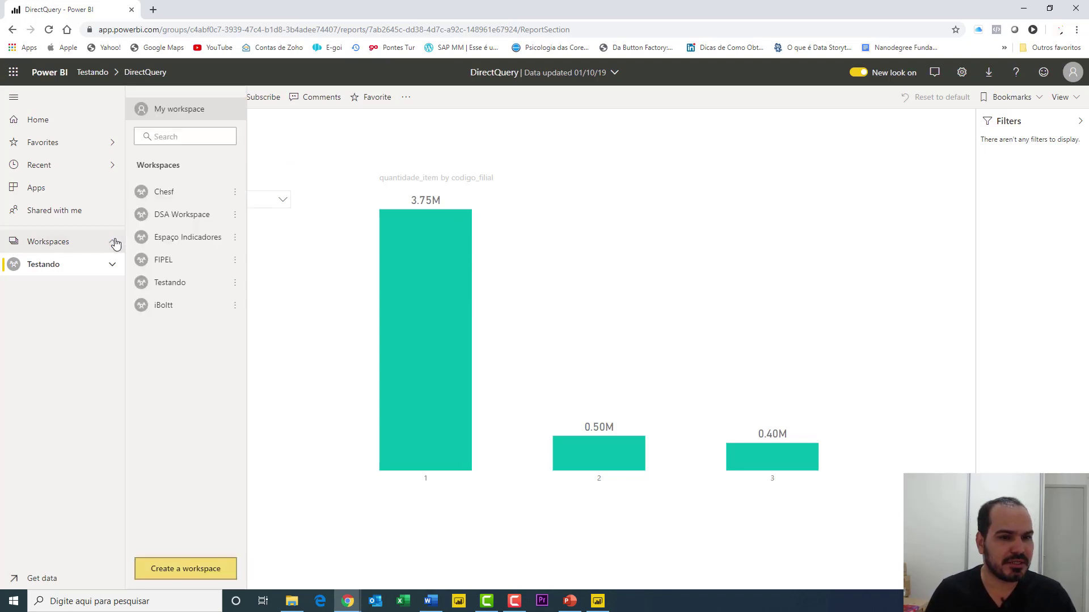
left_click(170, 288)
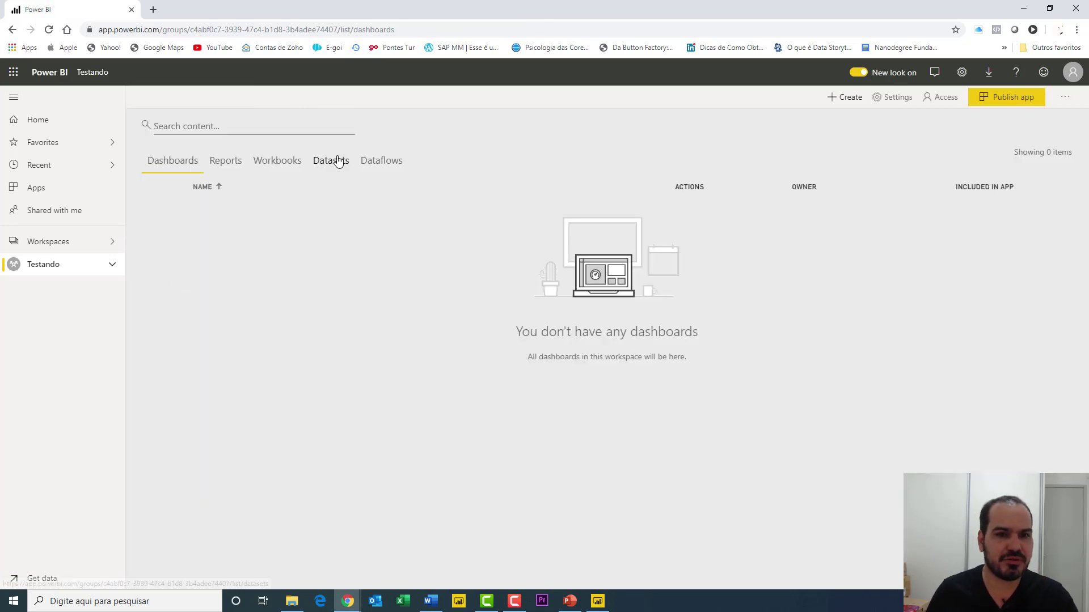
left_click(338, 162)
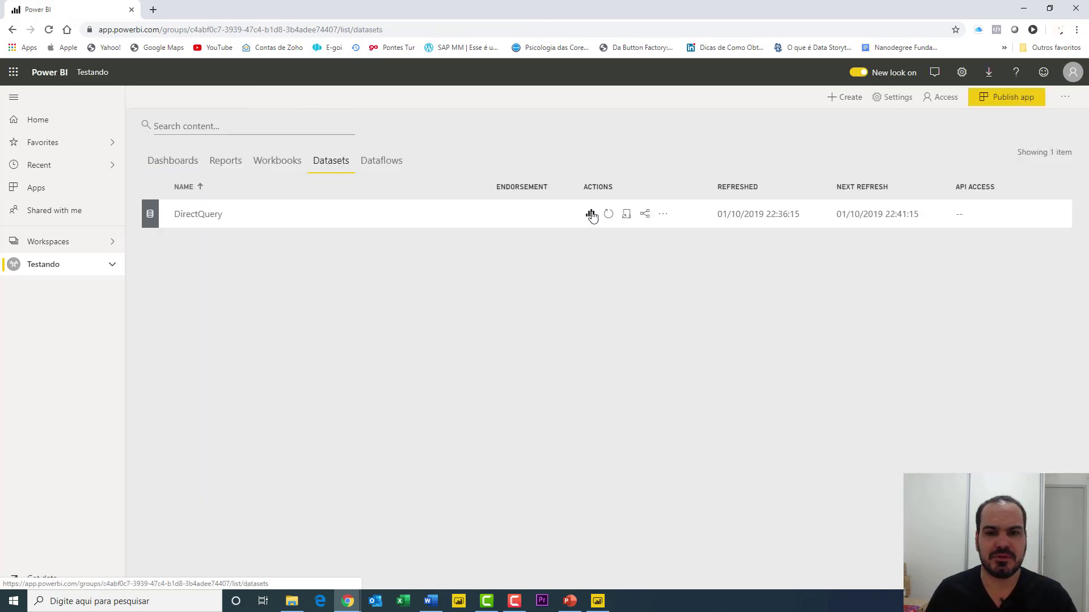
left_click(663, 215)
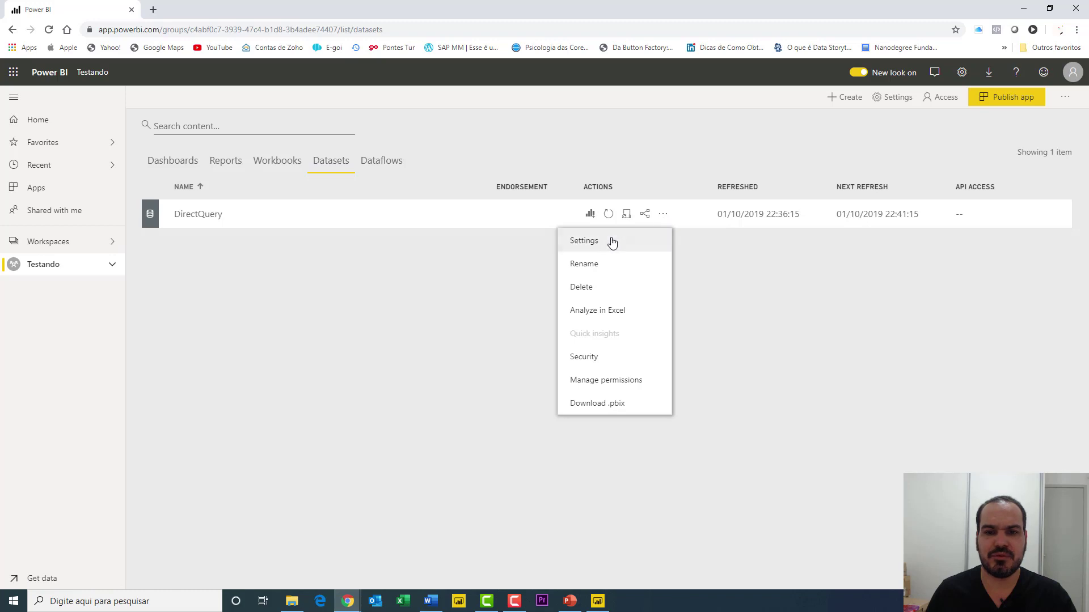
left_click(608, 241)
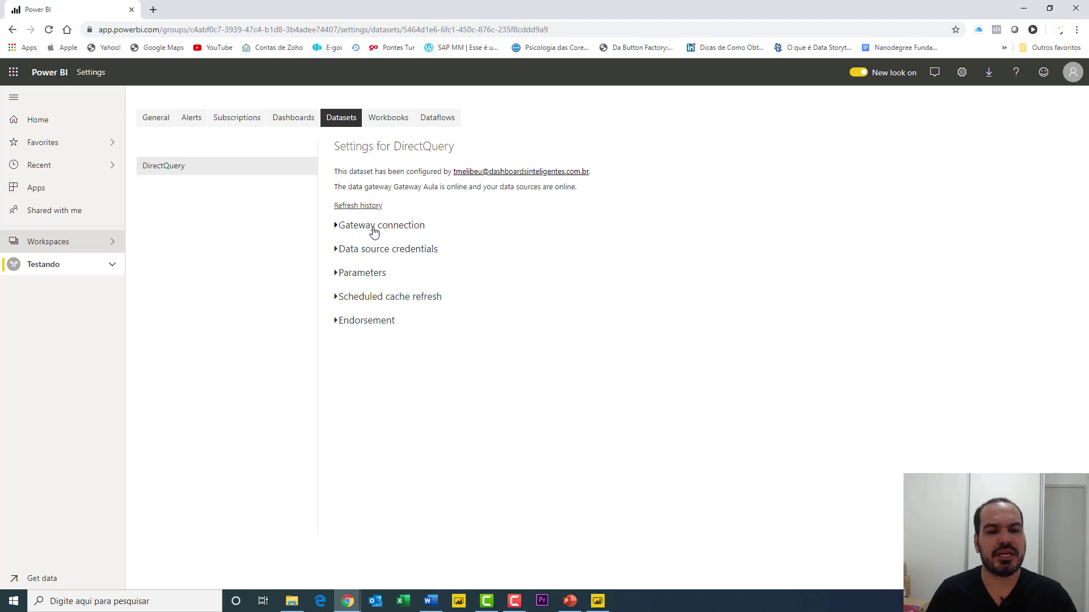
- Examine the gateway connection and data source credentials in the DirectQuery dataset's settings
left_click(336, 226)
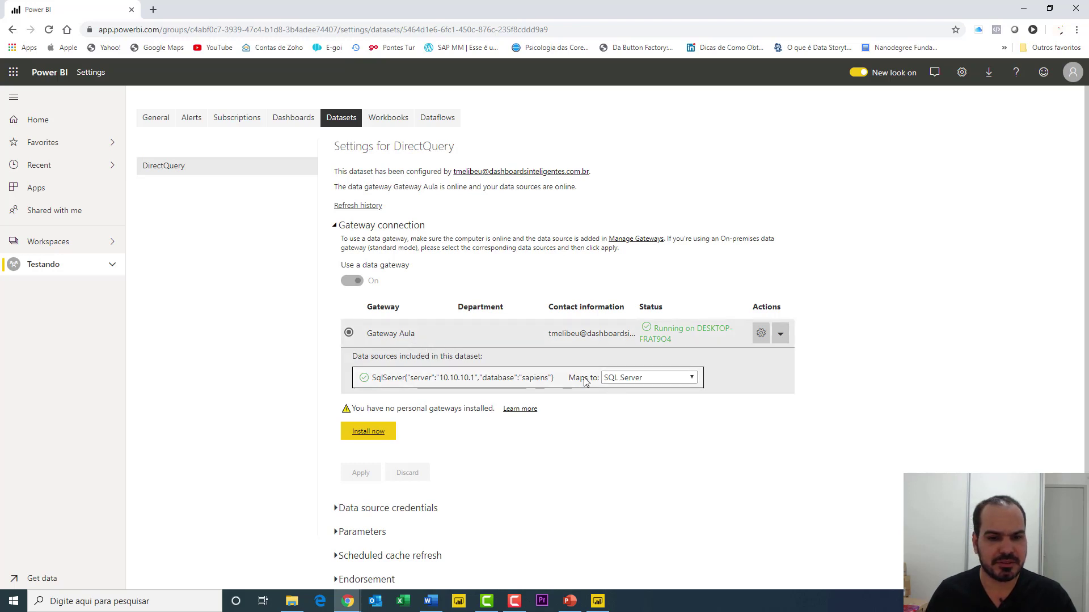
scroll(642, 394, "down", 1)
scroll(642, 393, "down", 1)
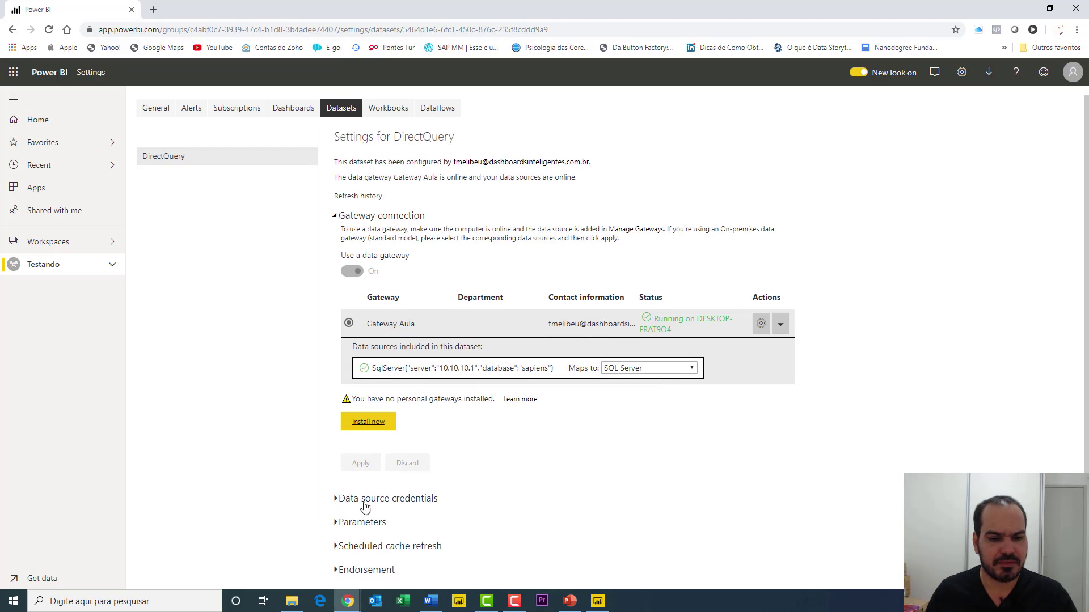
left_click(336, 500)
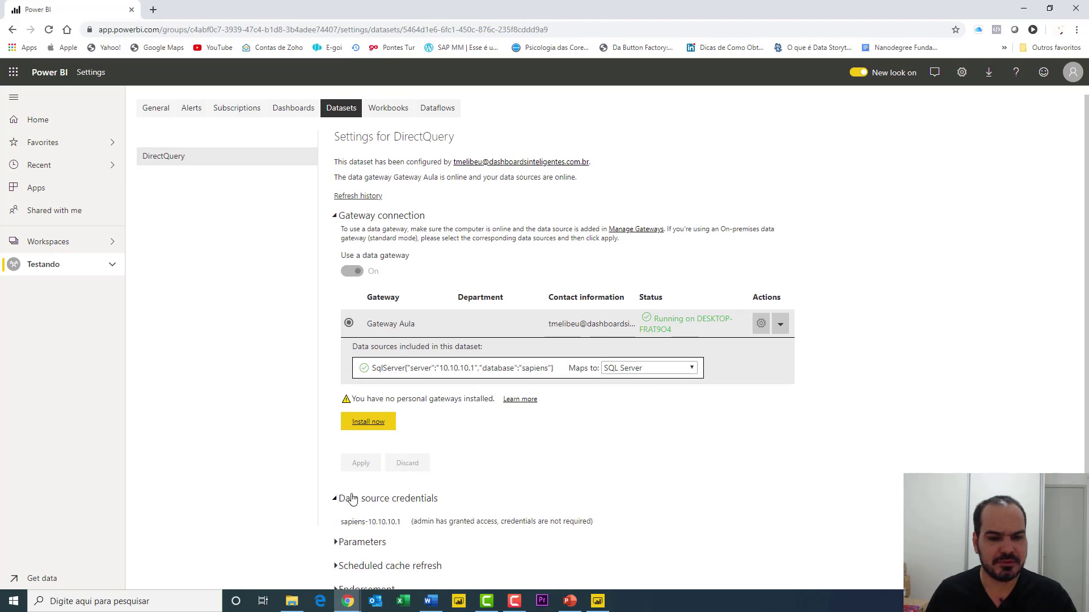
scroll(644, 479, "down", 2)
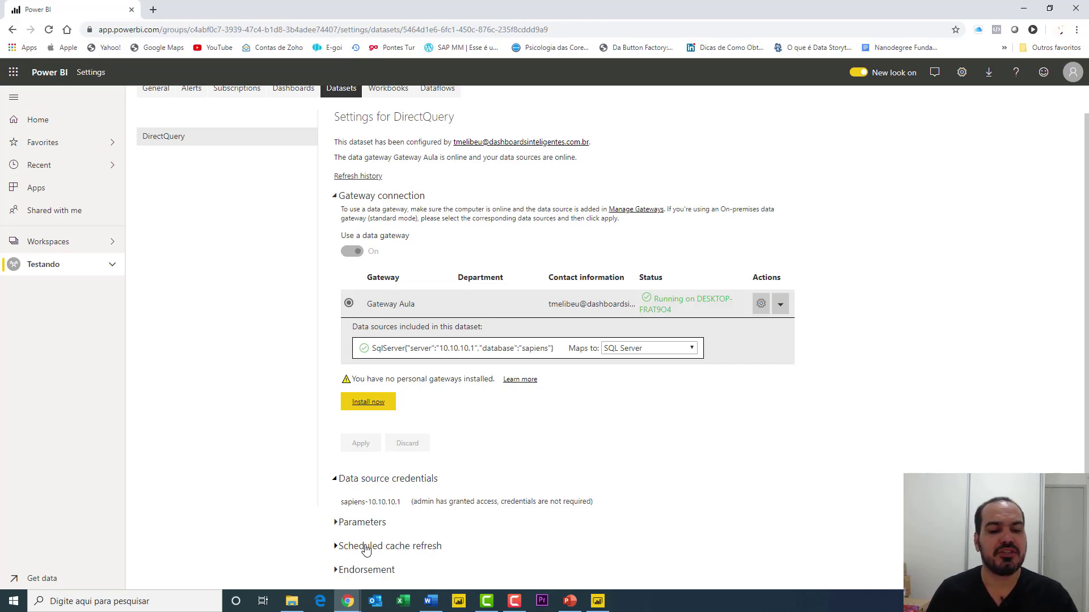
- Open the settings of the FIPEL - Painel Comercial Pedidos dataset in the FIPEL workspace and display its scheduled refresh options
left_click(114, 244)
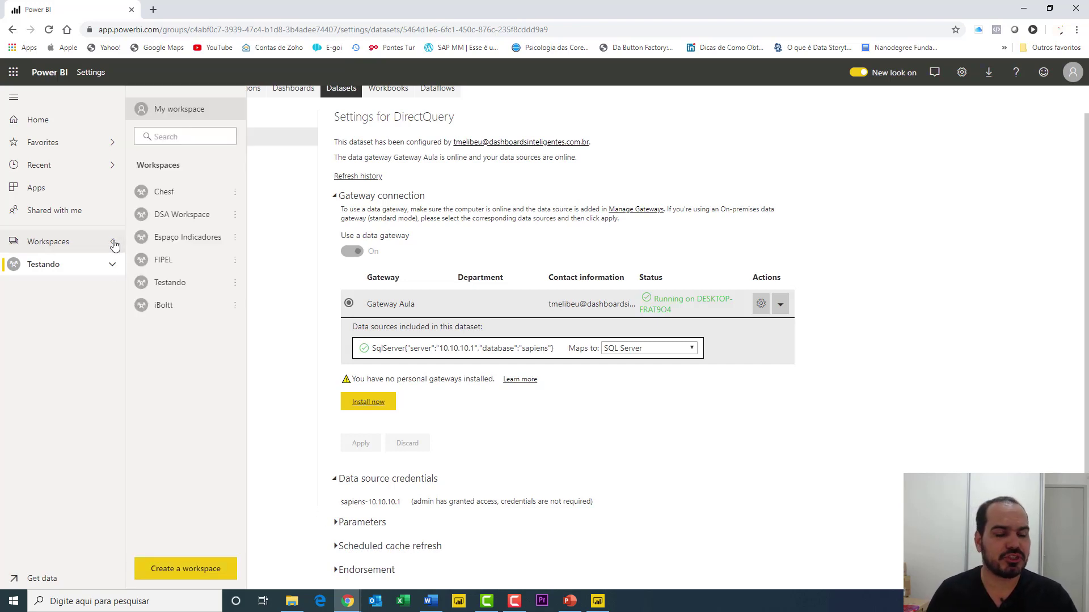
left_click(161, 261)
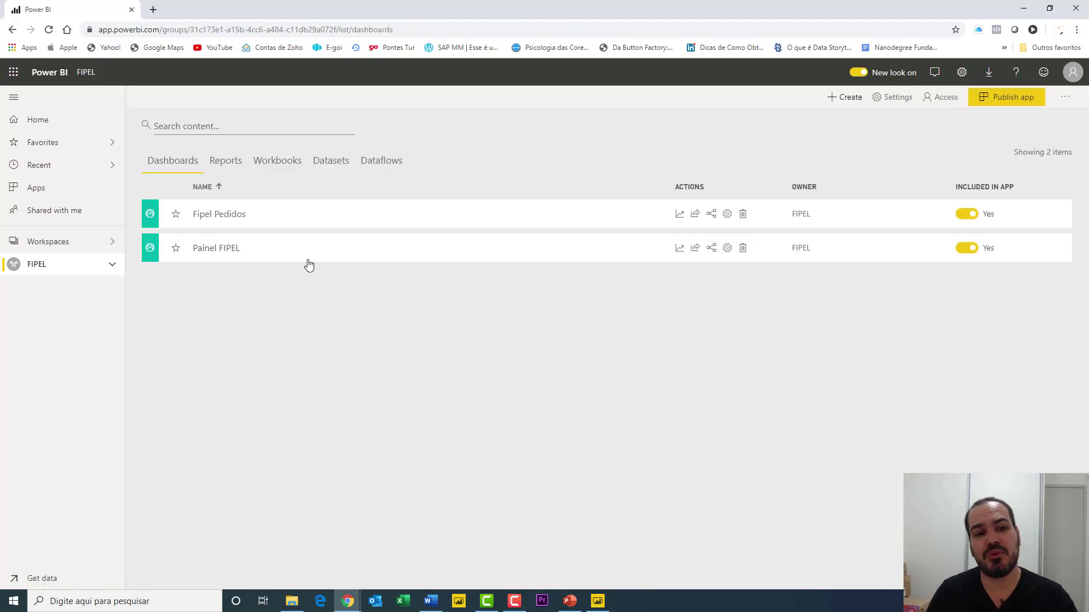
left_click(334, 166)
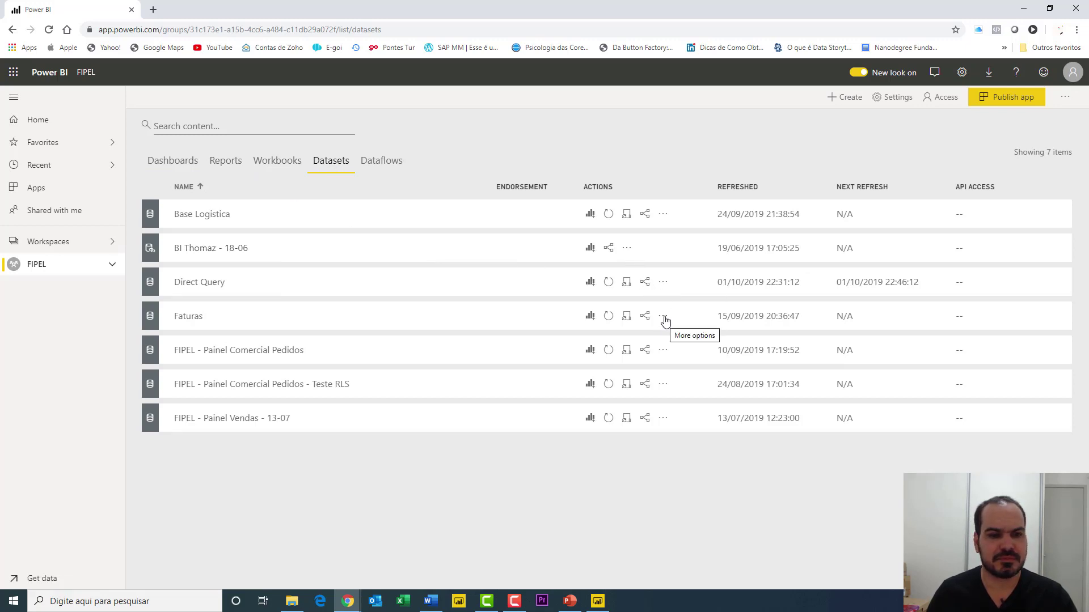
left_click(663, 351)
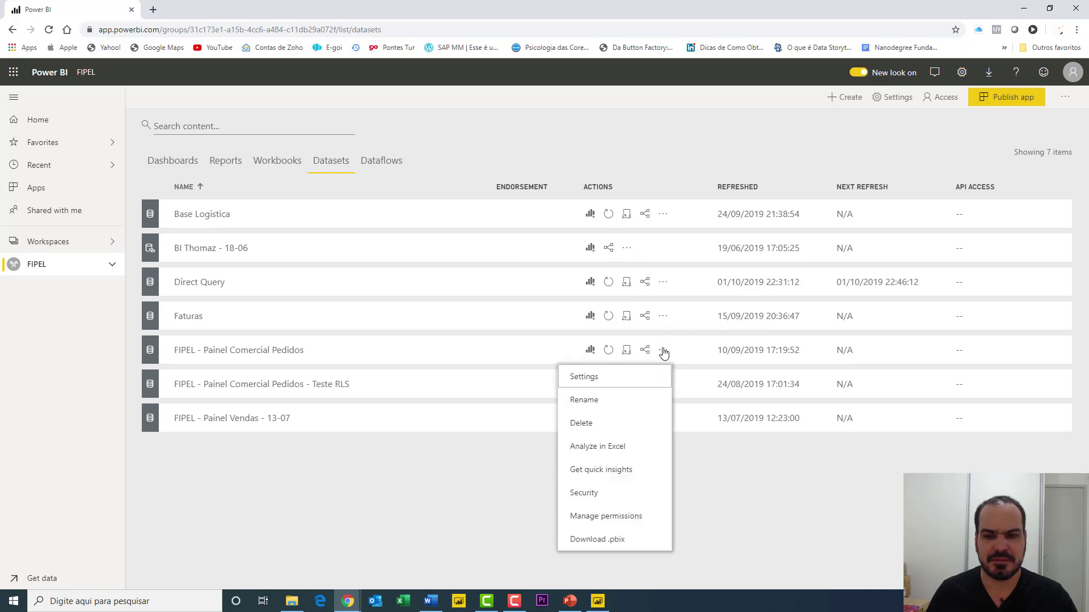
left_click(631, 380)
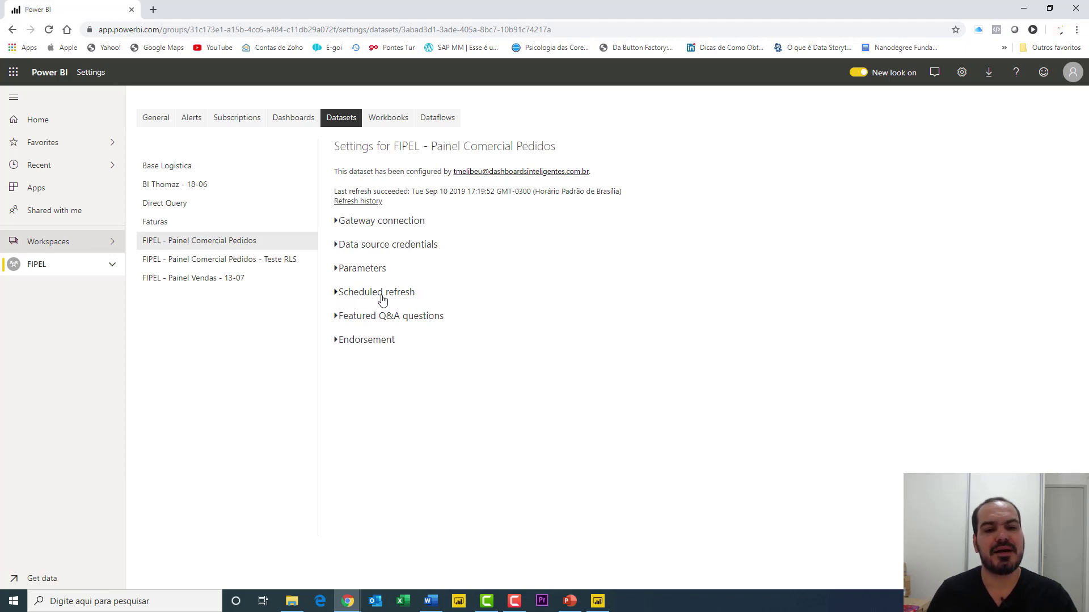
left_click(342, 299)
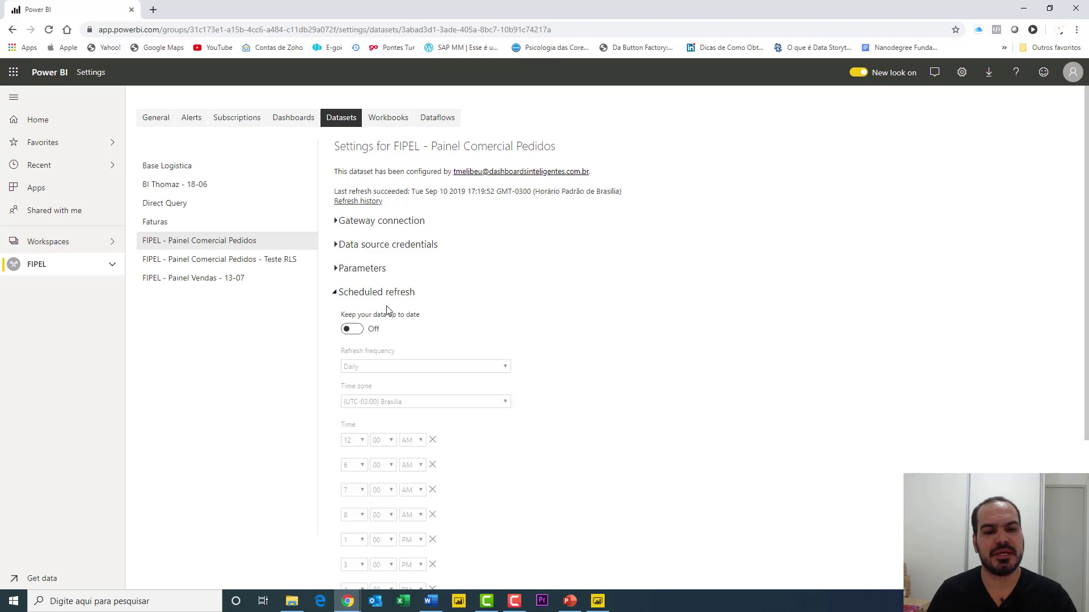
- Try out scheduled refresh with the Weekly frequency, restoring Daily and turning the scheduled refresh off again
left_click(351, 329)
scroll(491, 335, "down", 4)
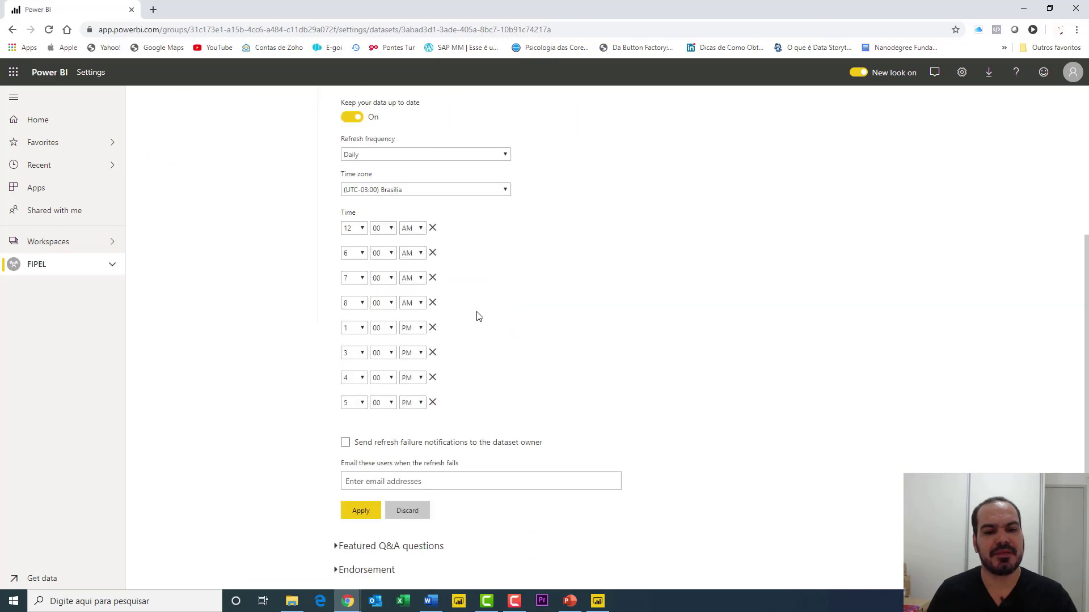
scroll(485, 318, "up", 2)
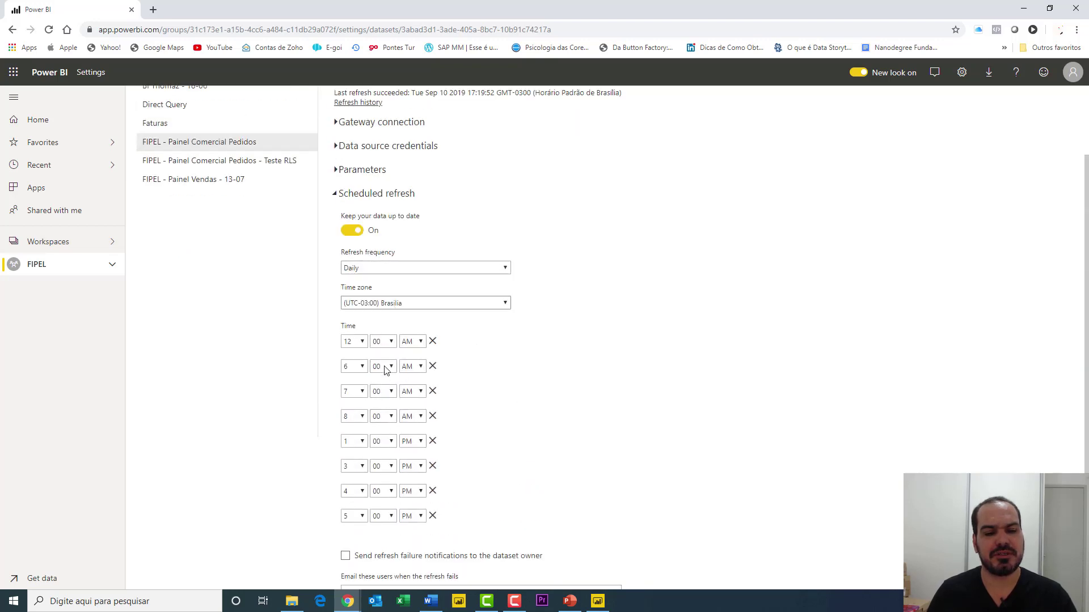
left_click(390, 272)
left_click(381, 290)
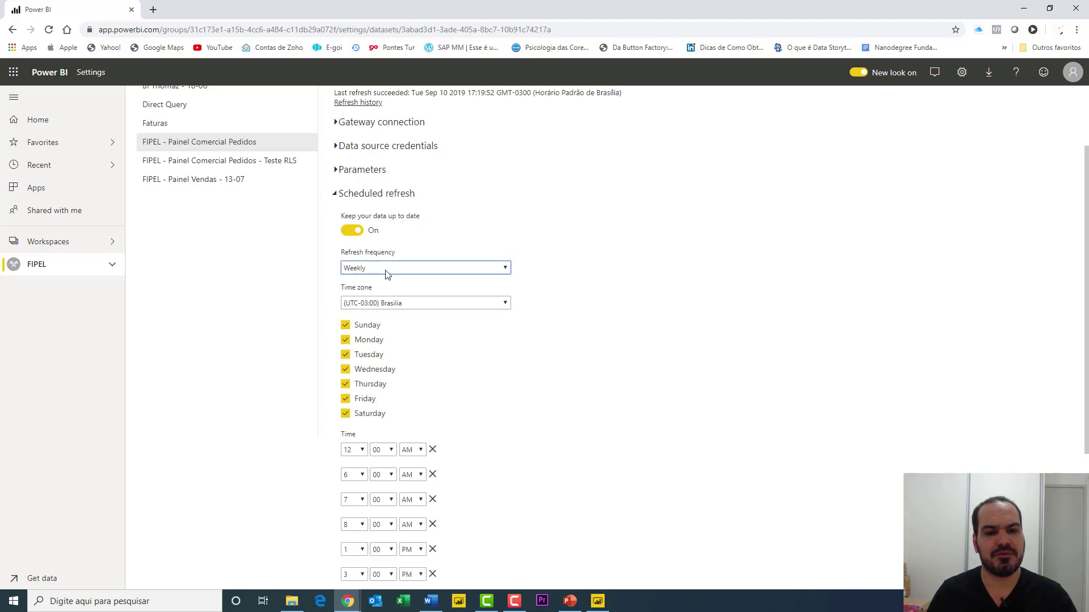
left_click(387, 275)
left_click(370, 281)
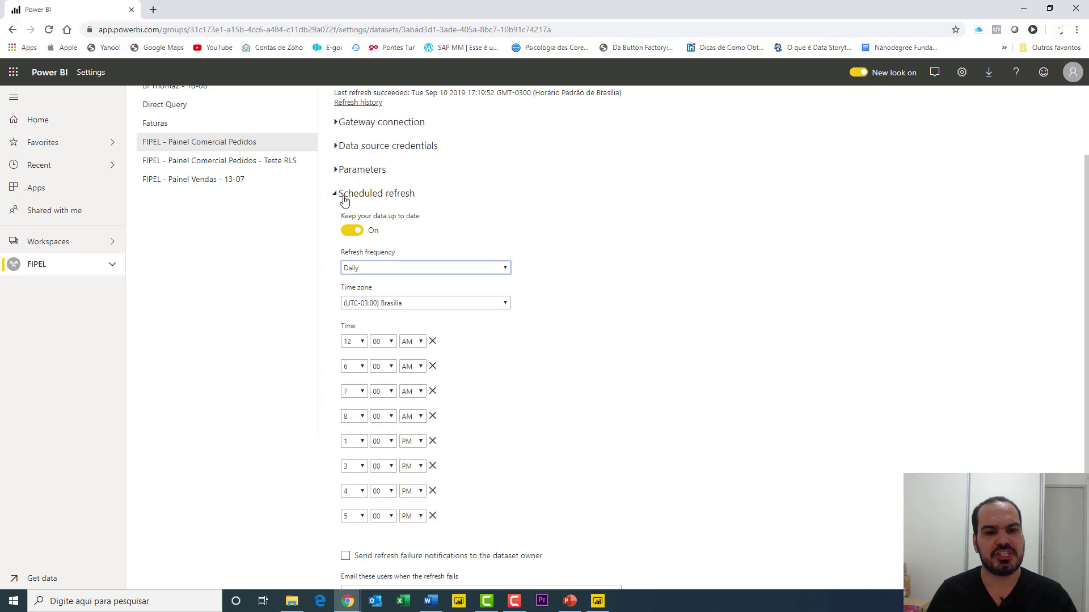
left_click(357, 232)
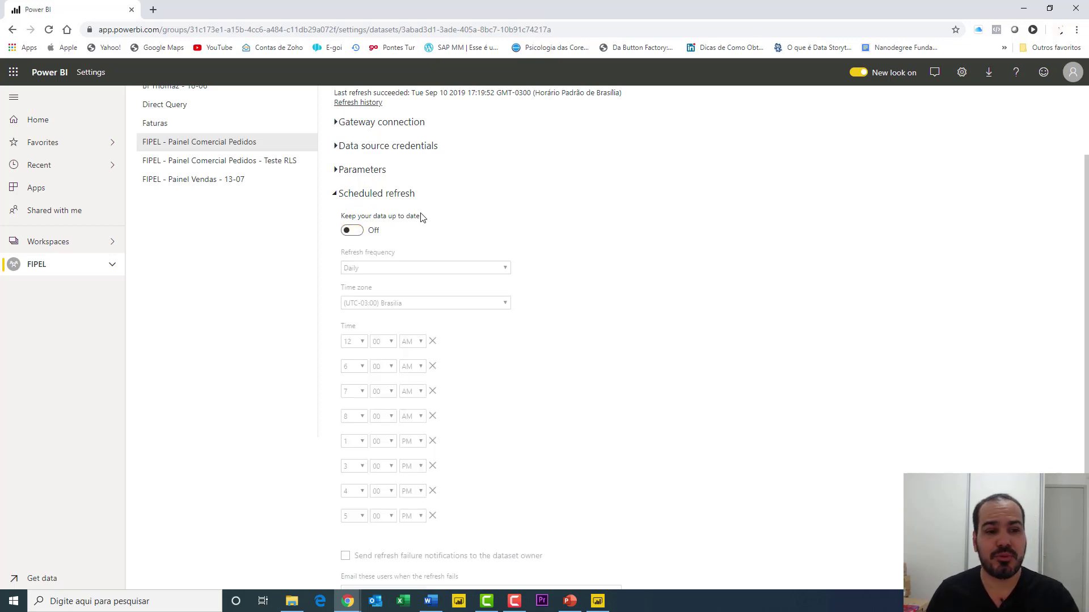
- Return to the DirectQuery dataset's settings in the Testando workspace and examine its scheduled cache refresh options
left_click(113, 246)
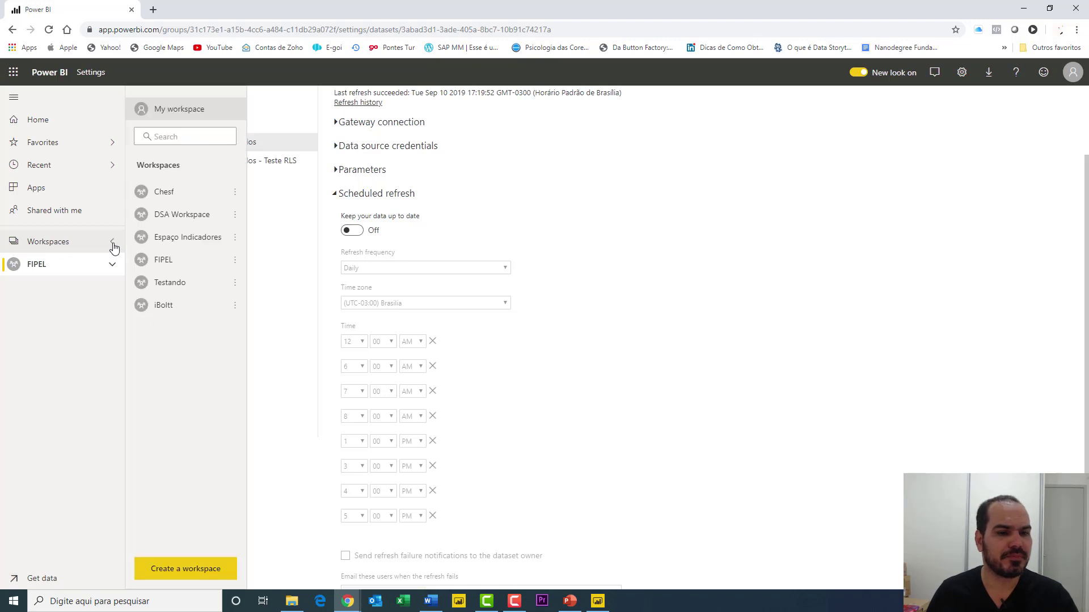
left_click(176, 283)
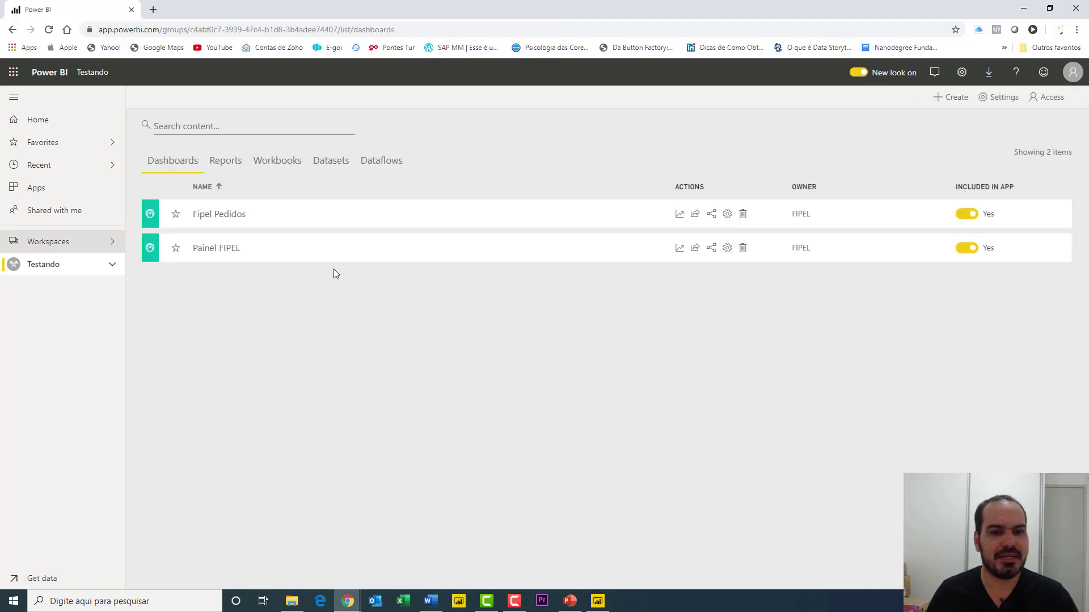
left_click(331, 164)
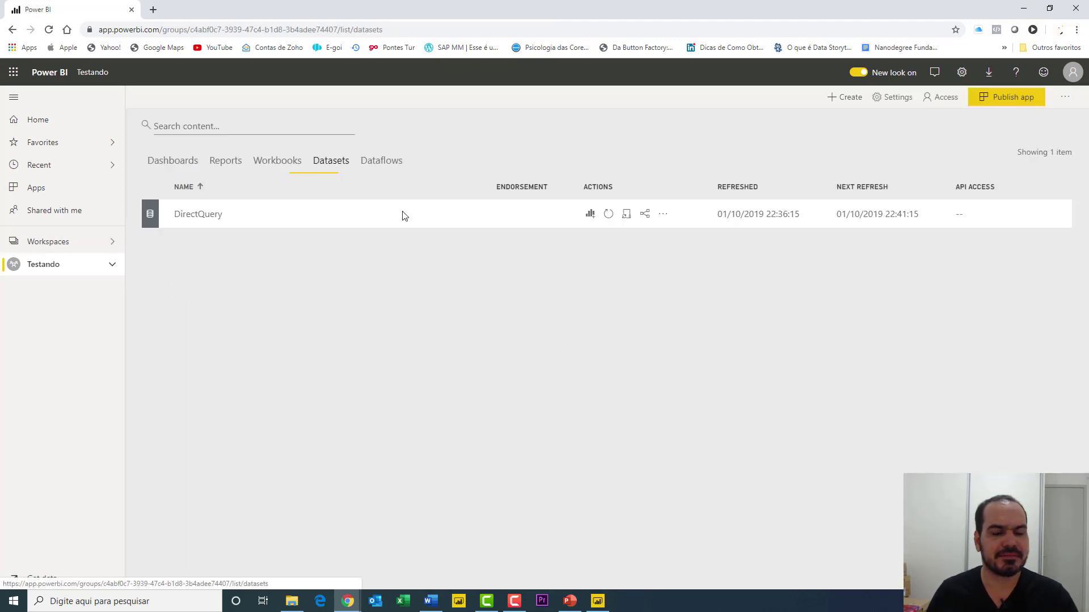
left_click(663, 216)
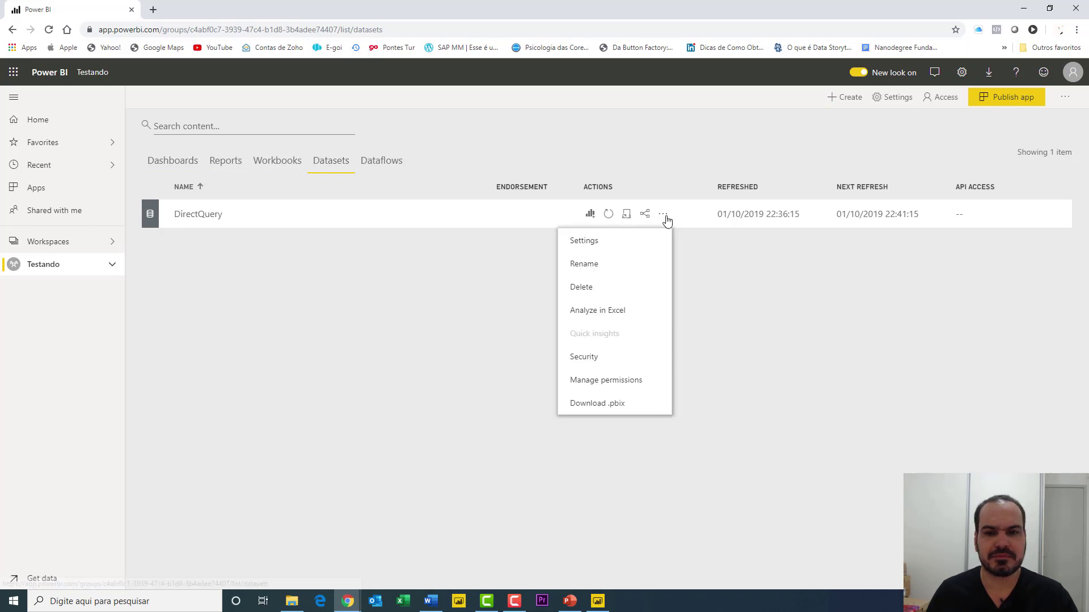
left_click(622, 246)
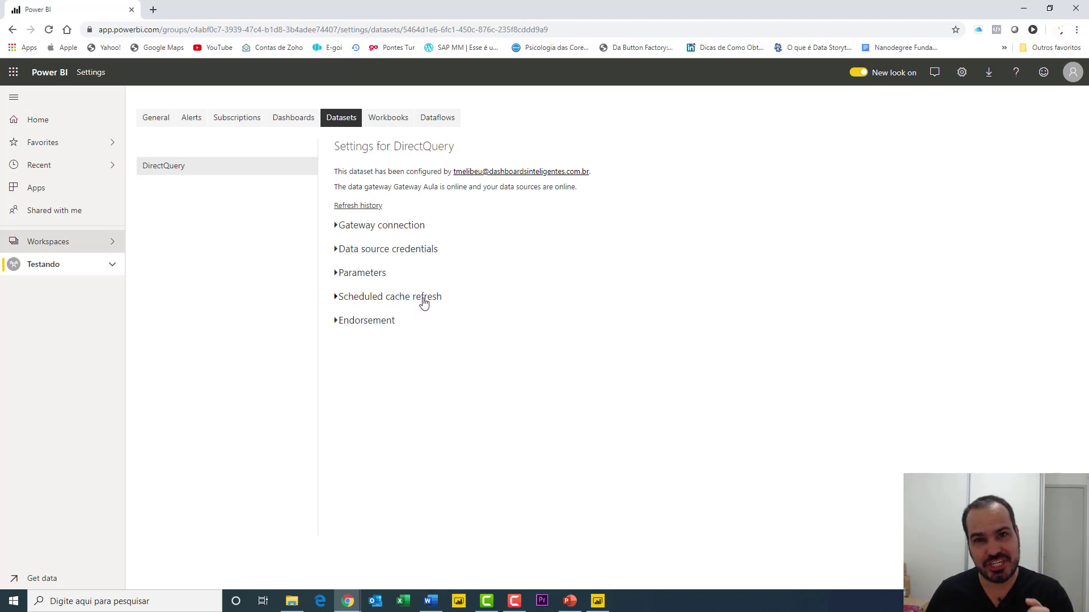
left_click(337, 299)
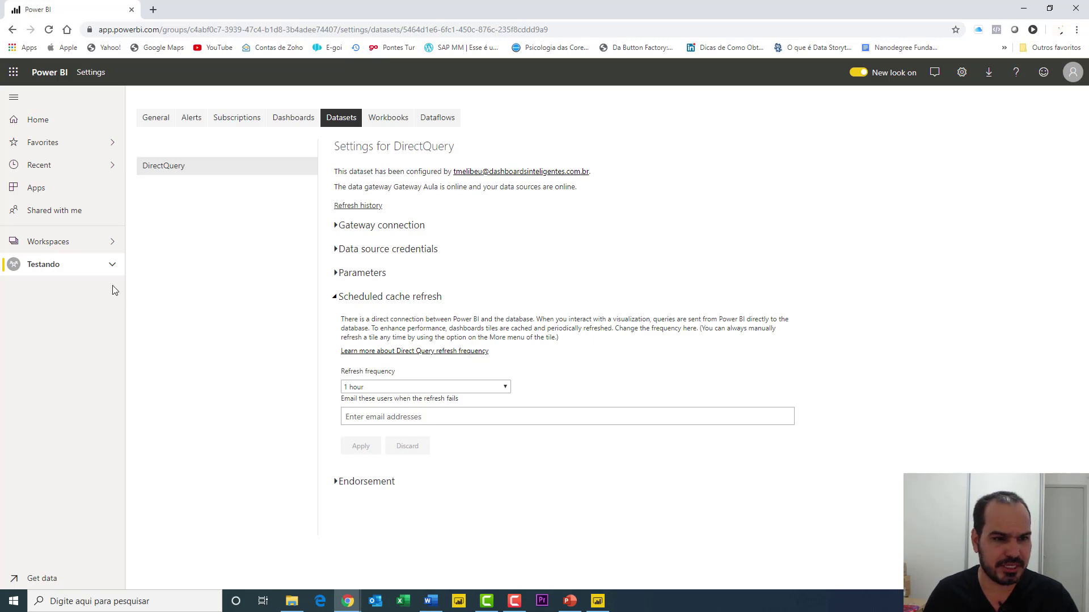
- Pin the DirectQuery report's quantidade_item by codigo_filial chart to a new dashboard named Dashboard, and open that dashboard
left_click(112, 266)
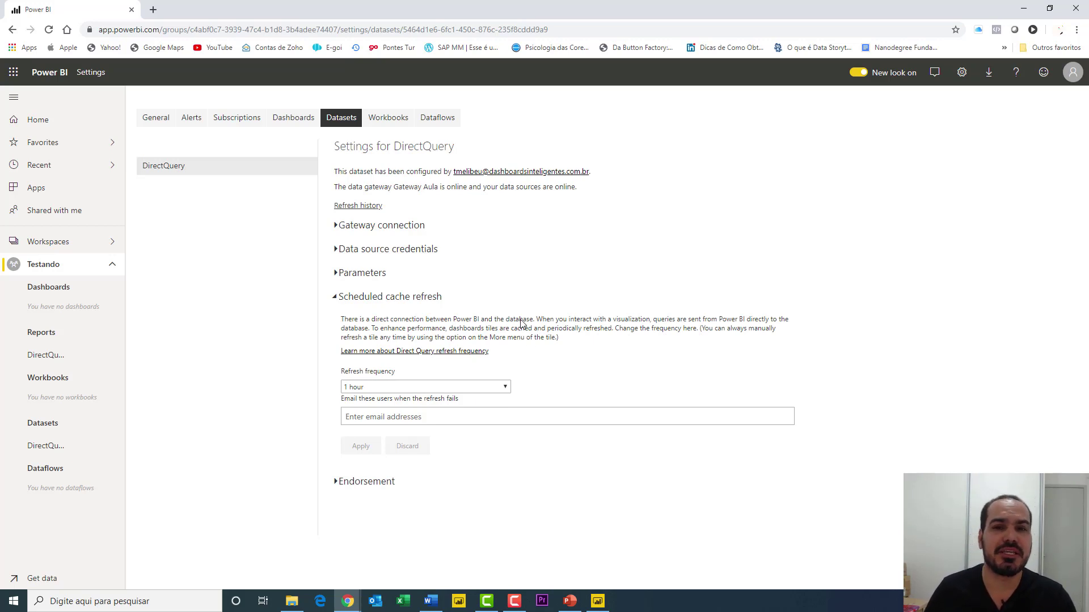
left_click(53, 357)
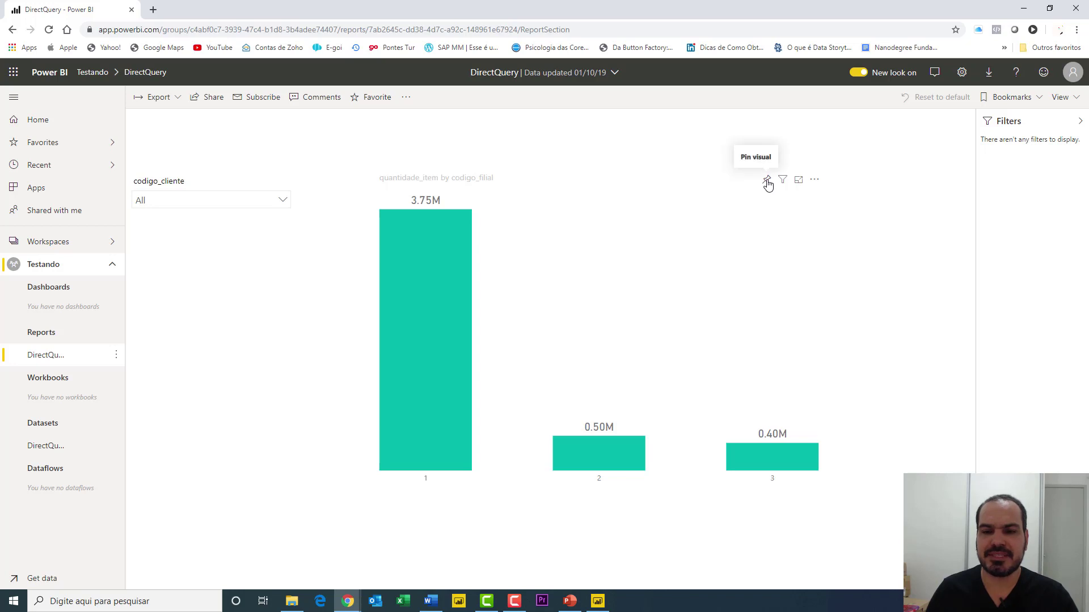
left_click(768, 186)
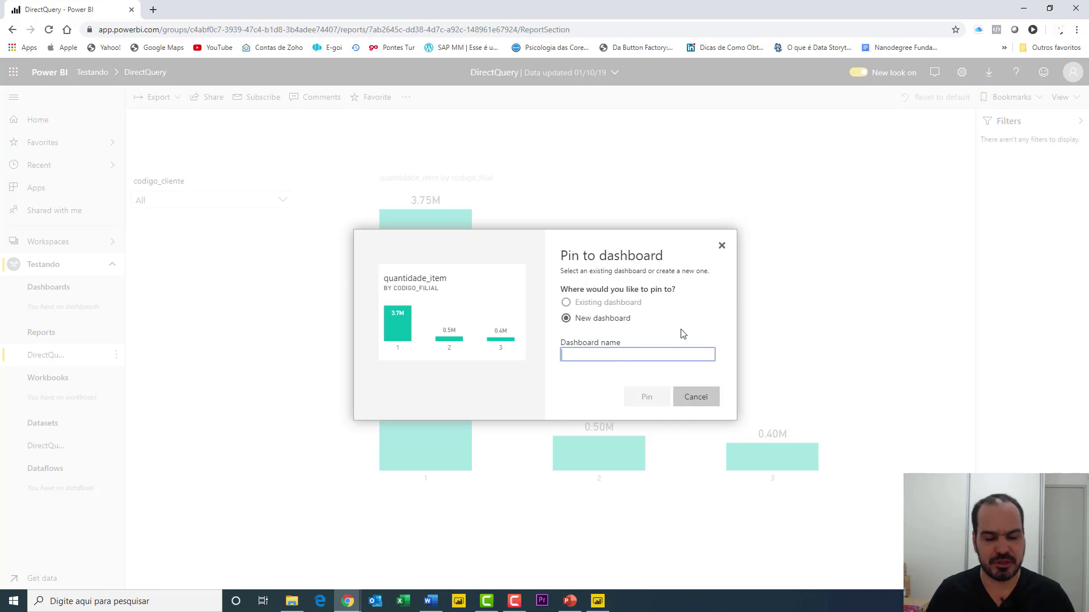
type("Dash")
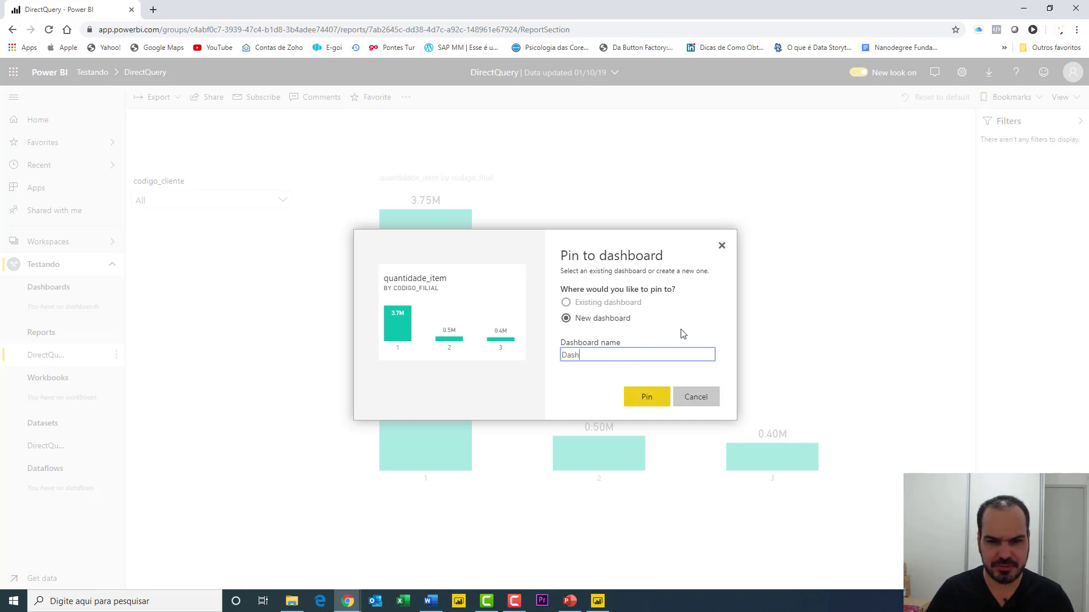
type("board")
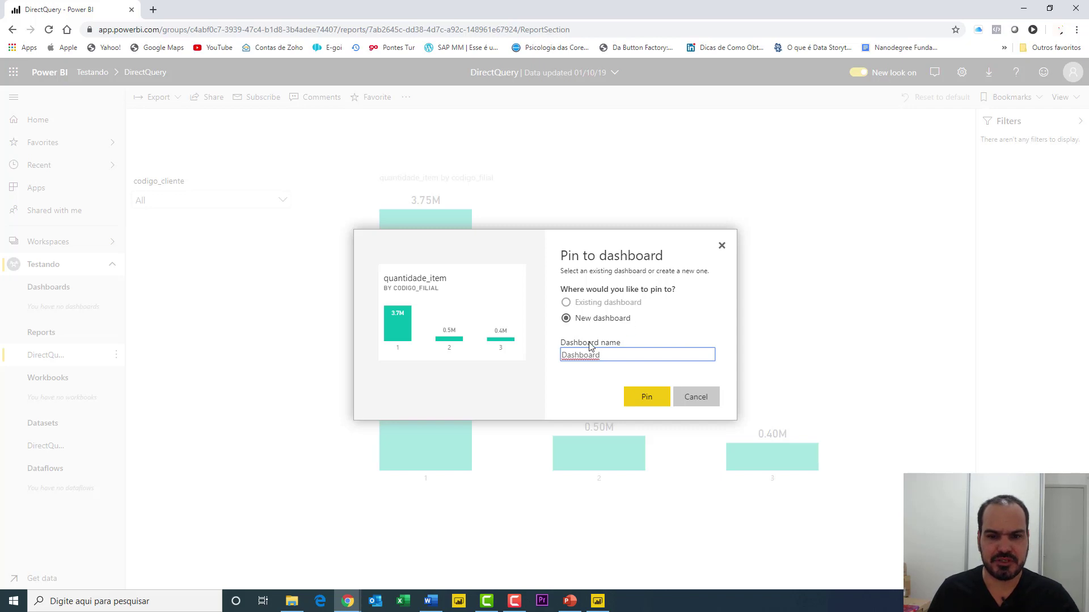
left_click(650, 398)
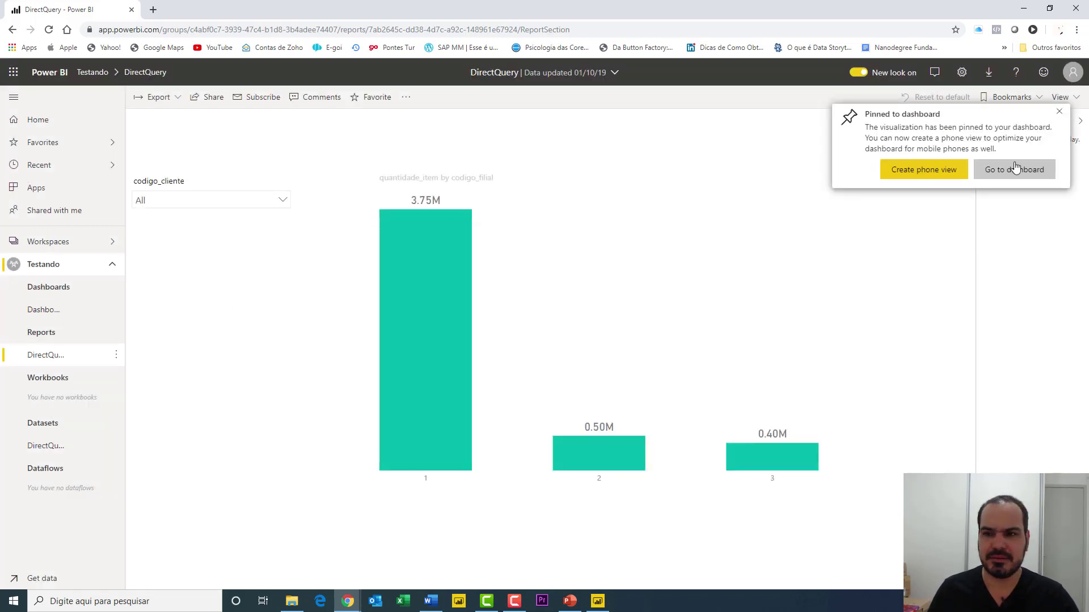
left_click(1058, 115)
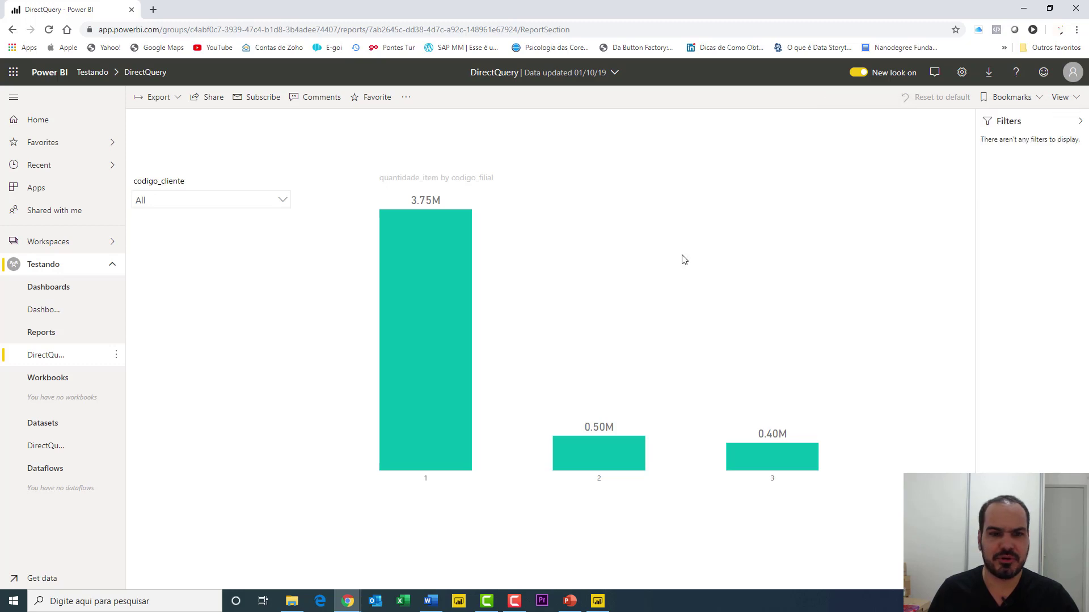
left_click(50, 313)
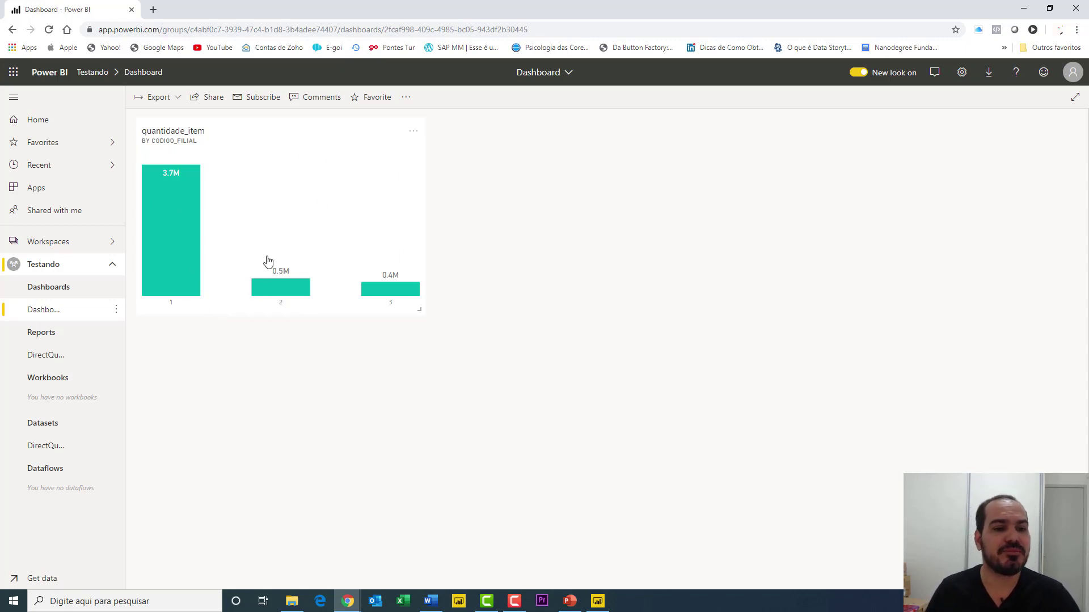
- Open the settings of the DirectQuery dataset in the Testando workspace and display its scheduled cache refresh options
left_click(114, 243)
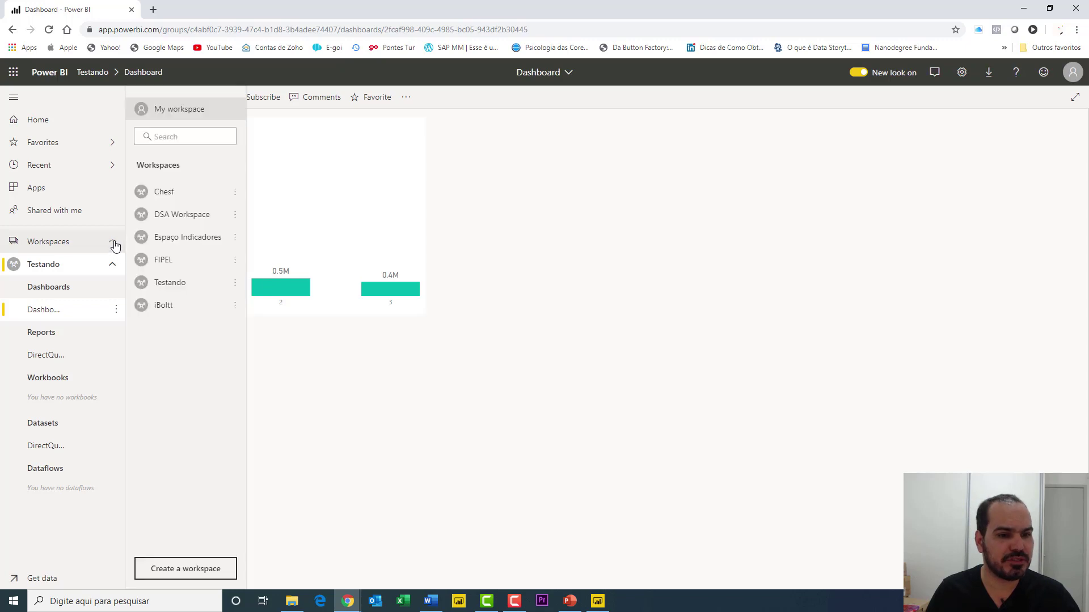
left_click(196, 285)
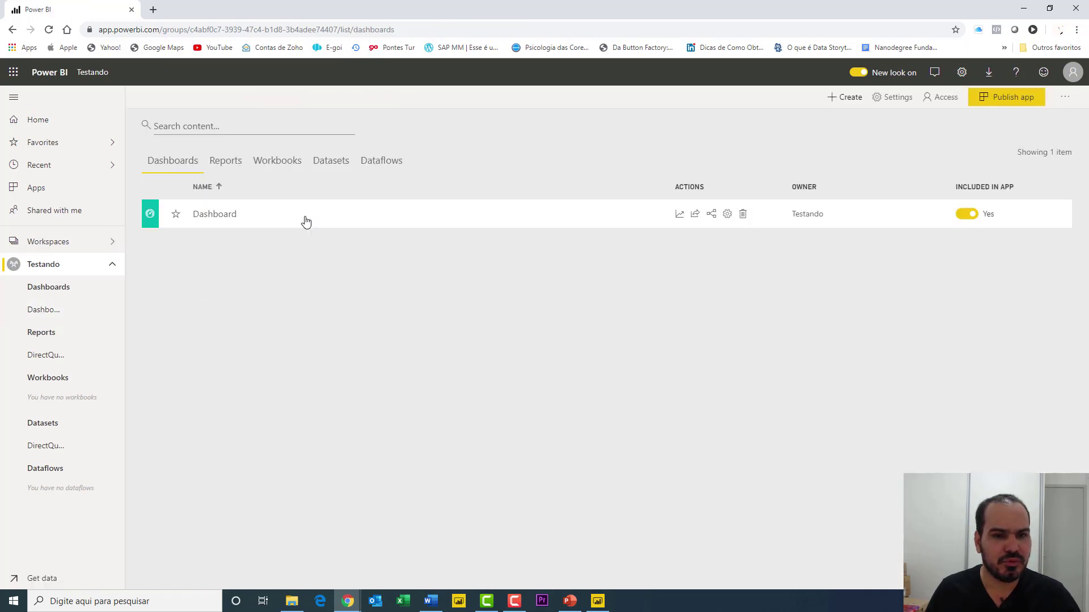
left_click(338, 162)
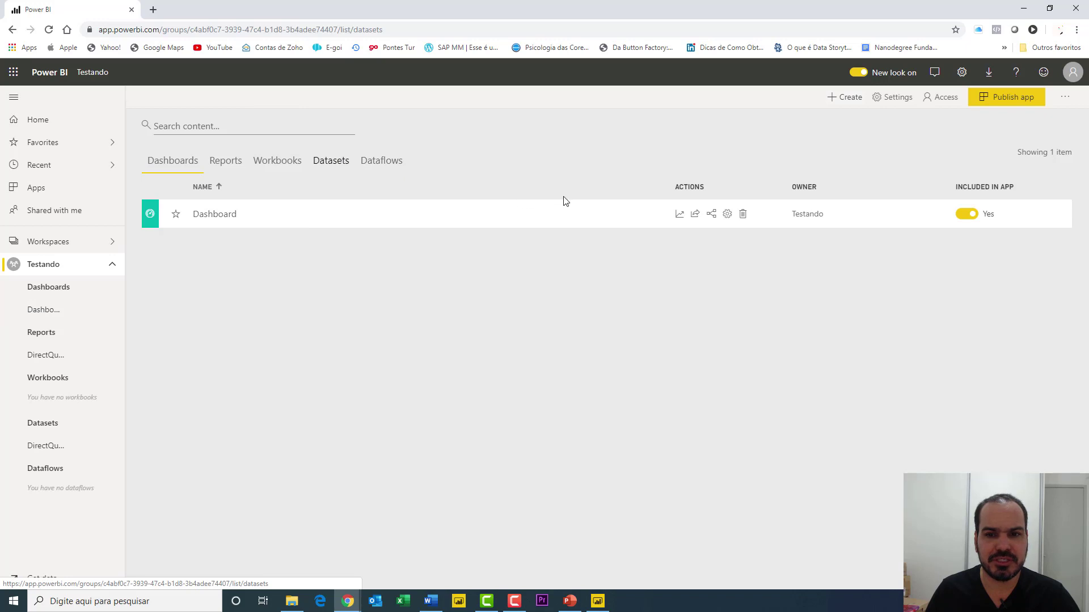
left_click(662, 216)
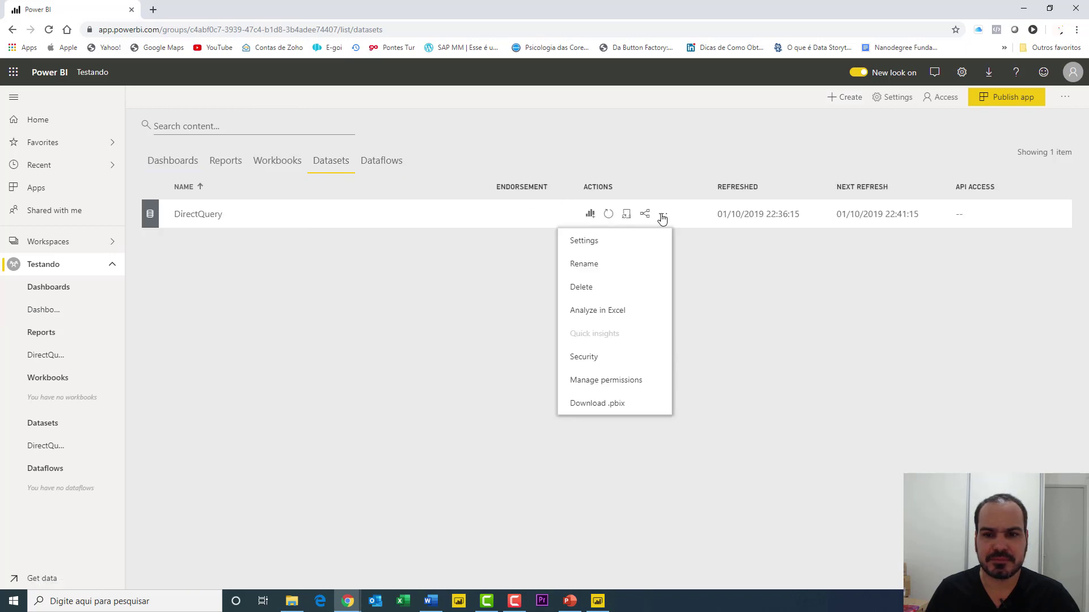
left_click(623, 241)
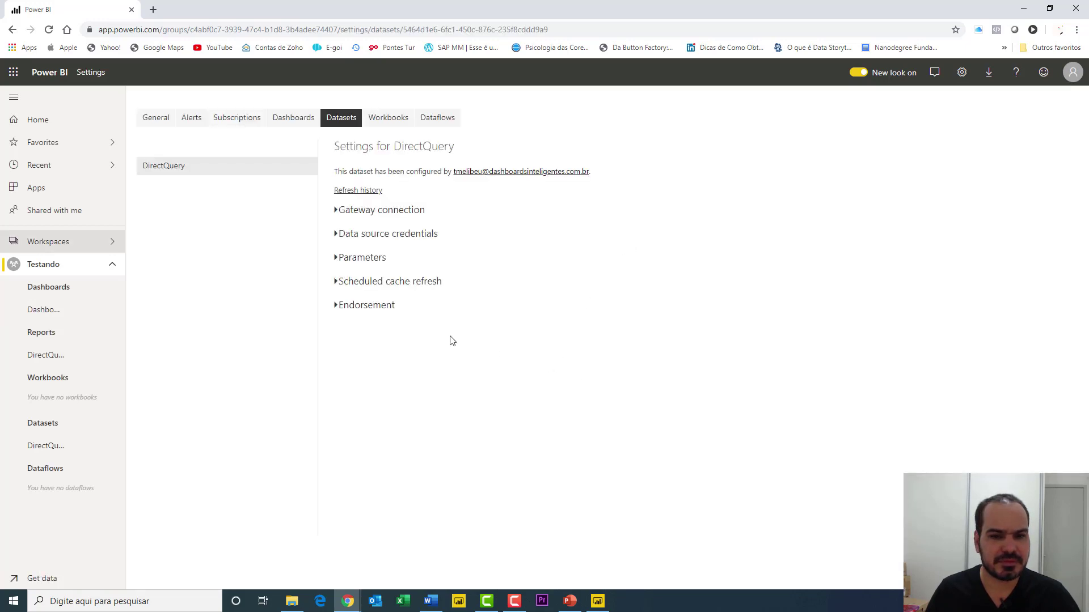
left_click(339, 303)
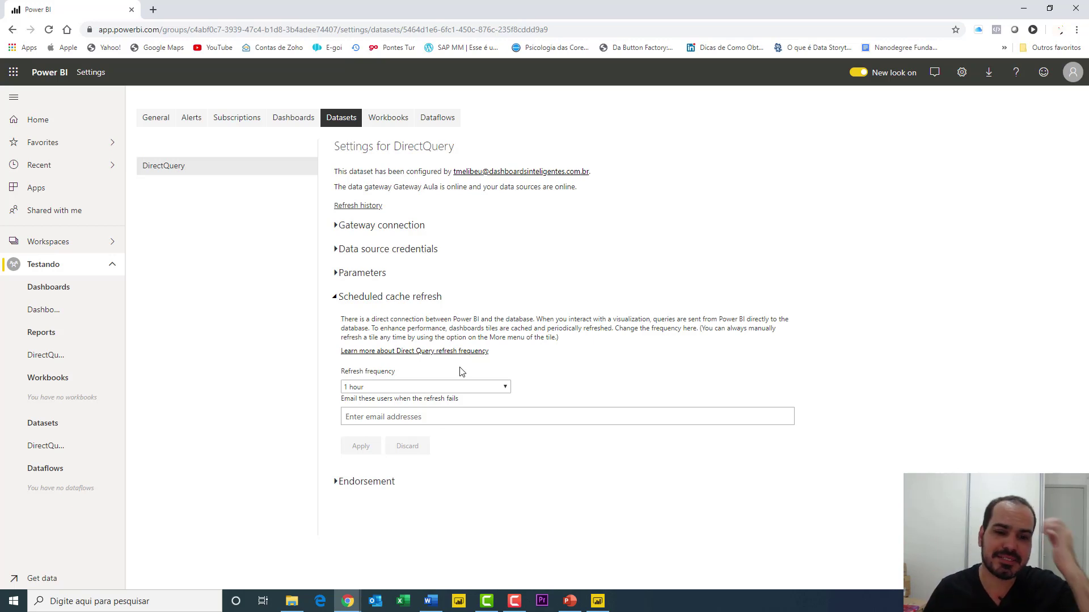
- Try out the 15 minutes refresh frequency for the DirectQuery dataset's scheduled cache refresh without applying it
left_click(442, 387)
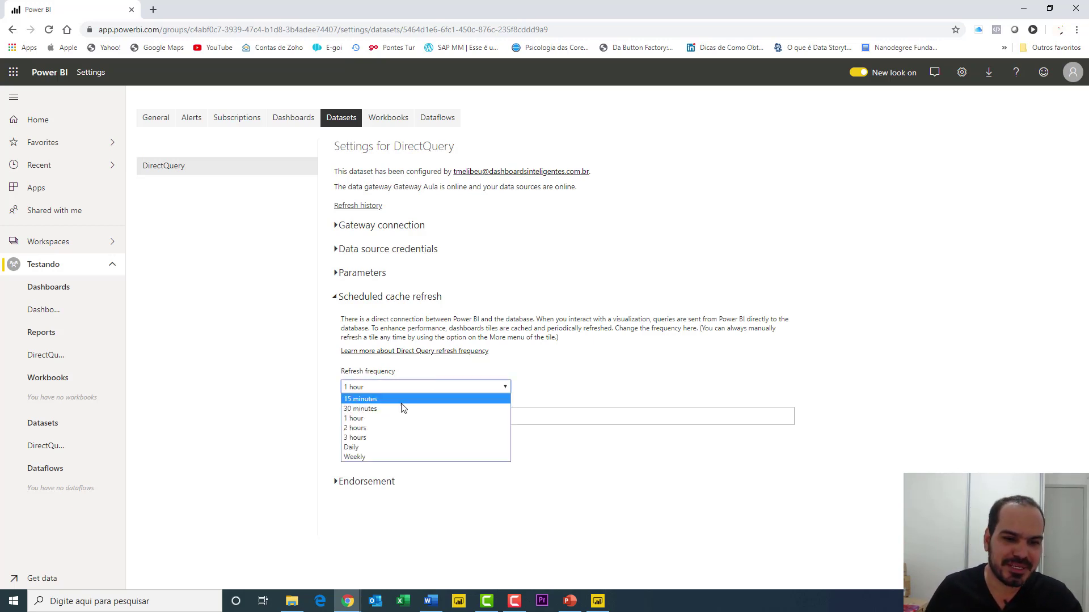
left_click(427, 396)
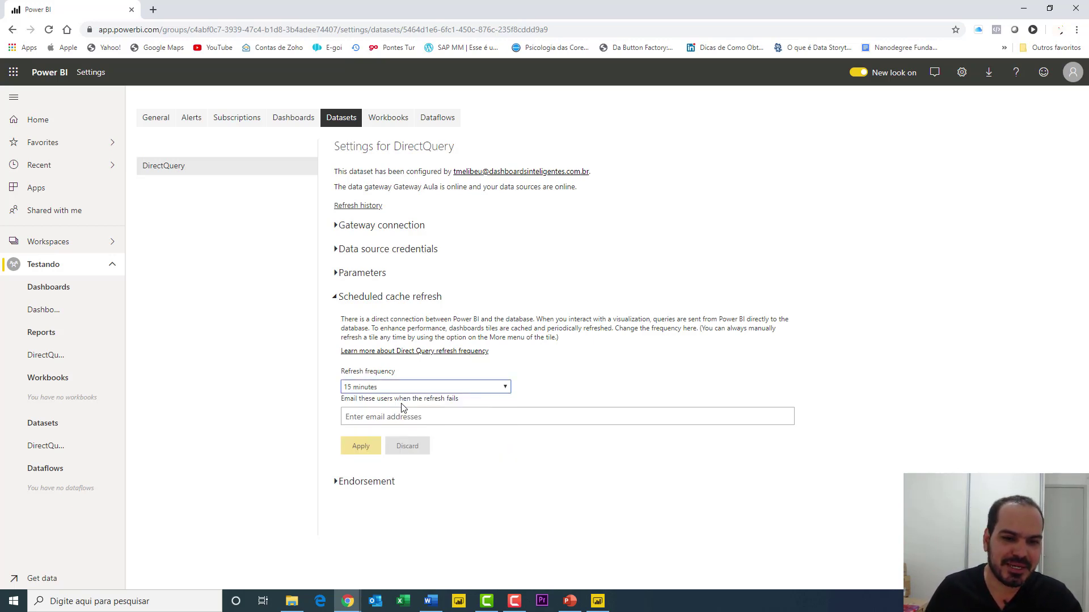
left_click(365, 389)
left_click(361, 400)
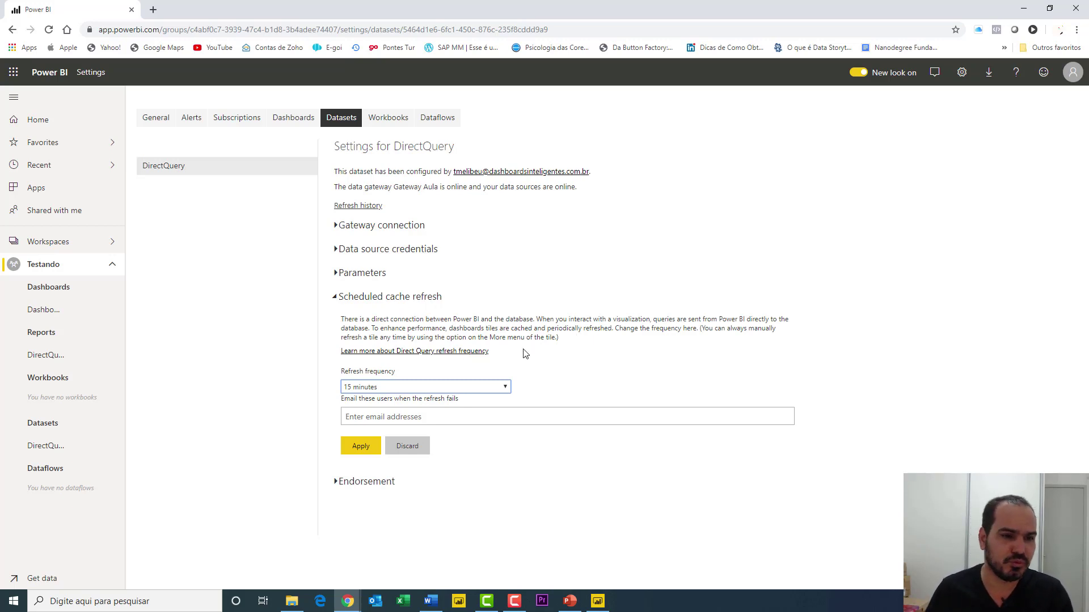
- View the dashboard tile, open the DirectQuery report, and cross-highlight the bars of branches 2 and 1 before clearing the highlight
left_click(64, 311)
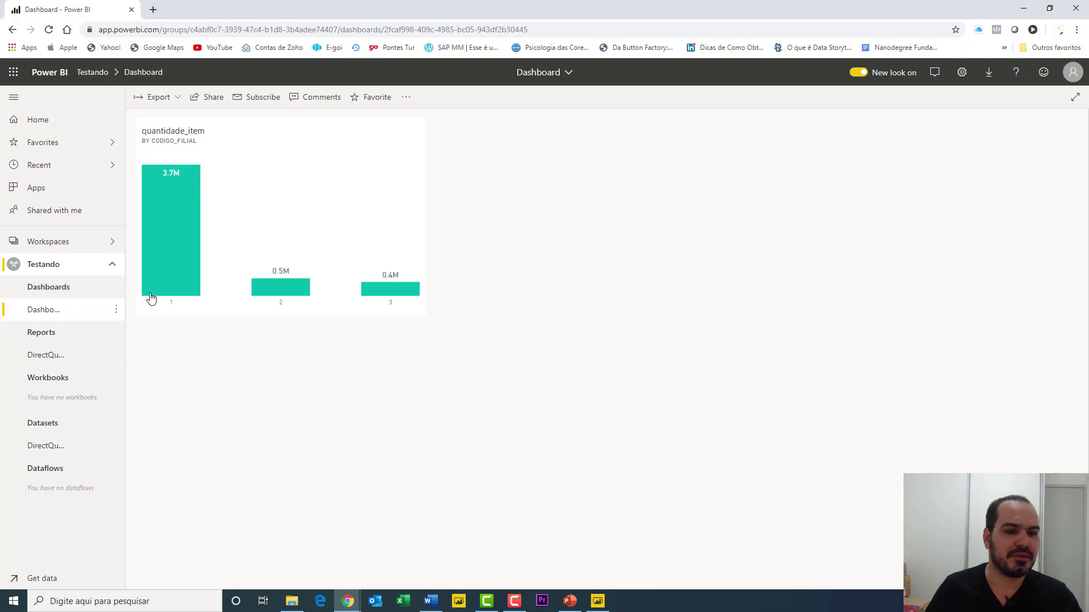
left_click(46, 356)
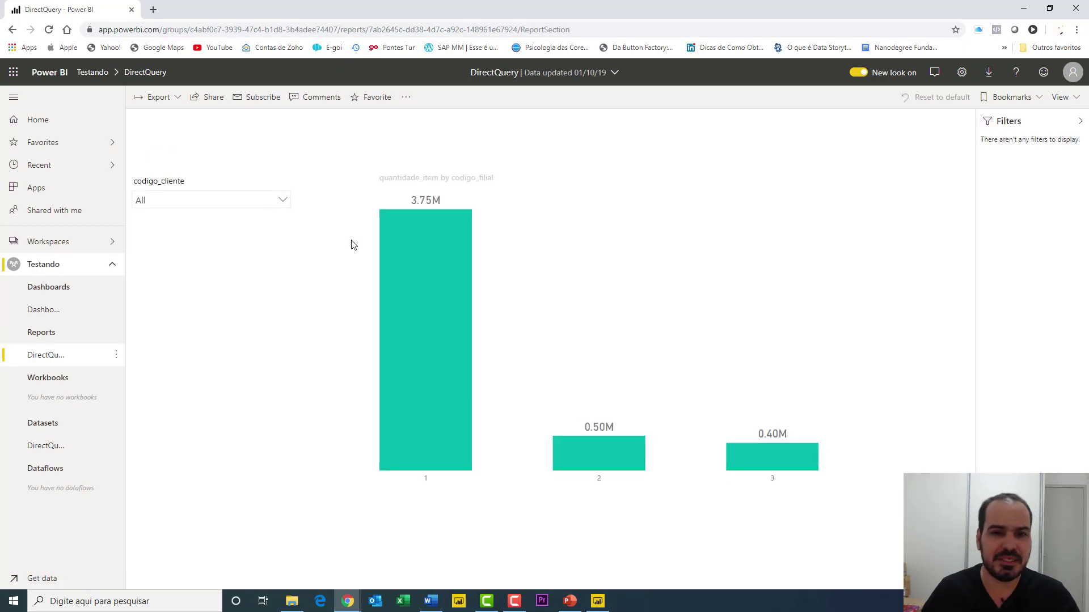
left_click(416, 259)
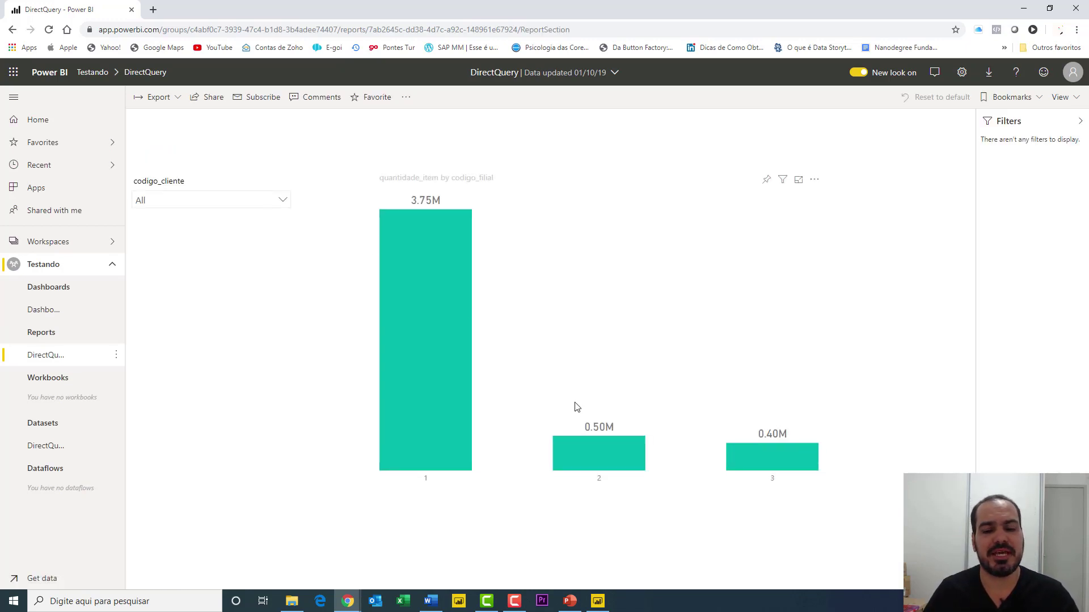
left_click(584, 449)
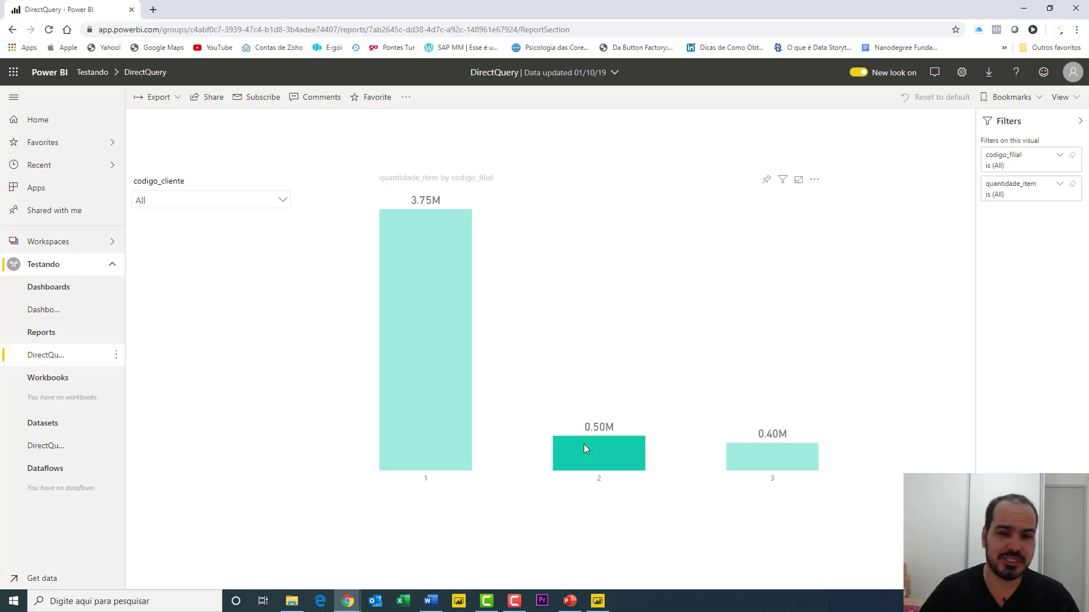
left_click(465, 350)
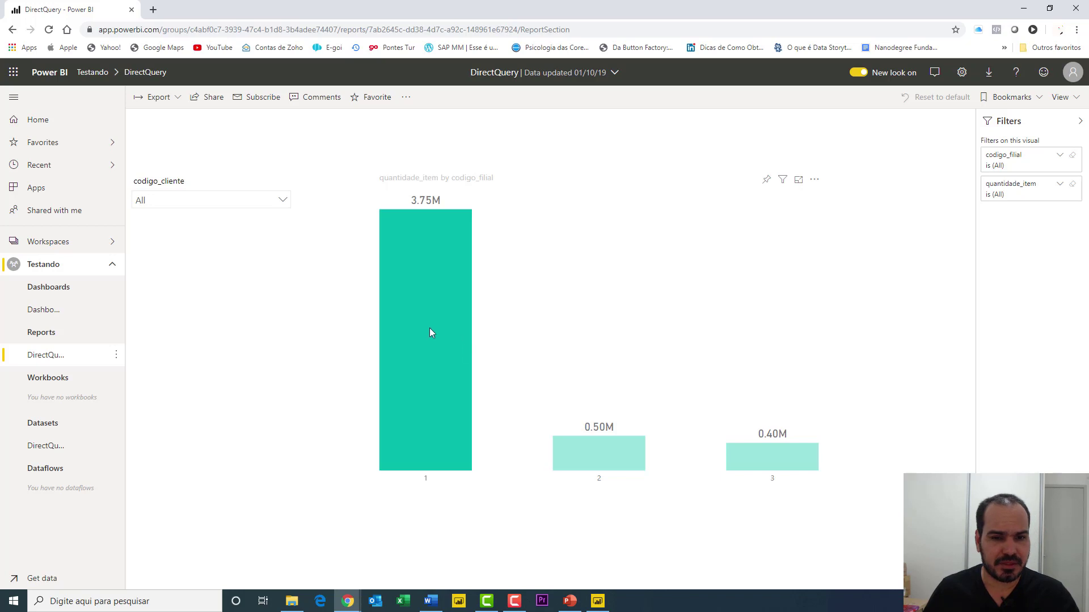
left_click(421, 315)
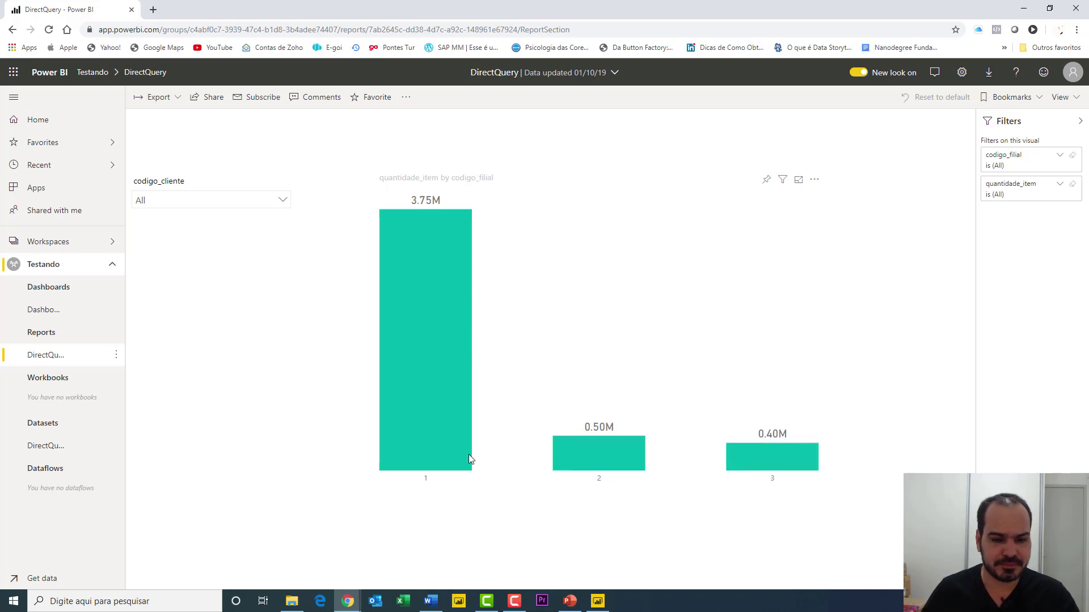
- Switch to the PowerPoint presentation, start the slide show from the Direct Query characteristics slide, and advance to the supported data sources slide
left_click(570, 602)
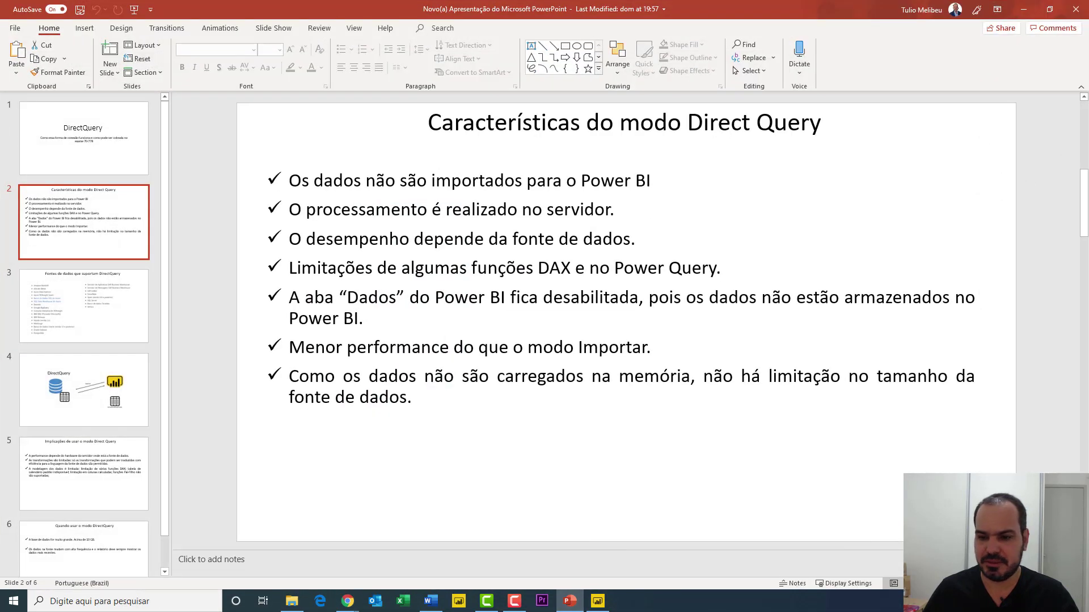
key("shift+F5")
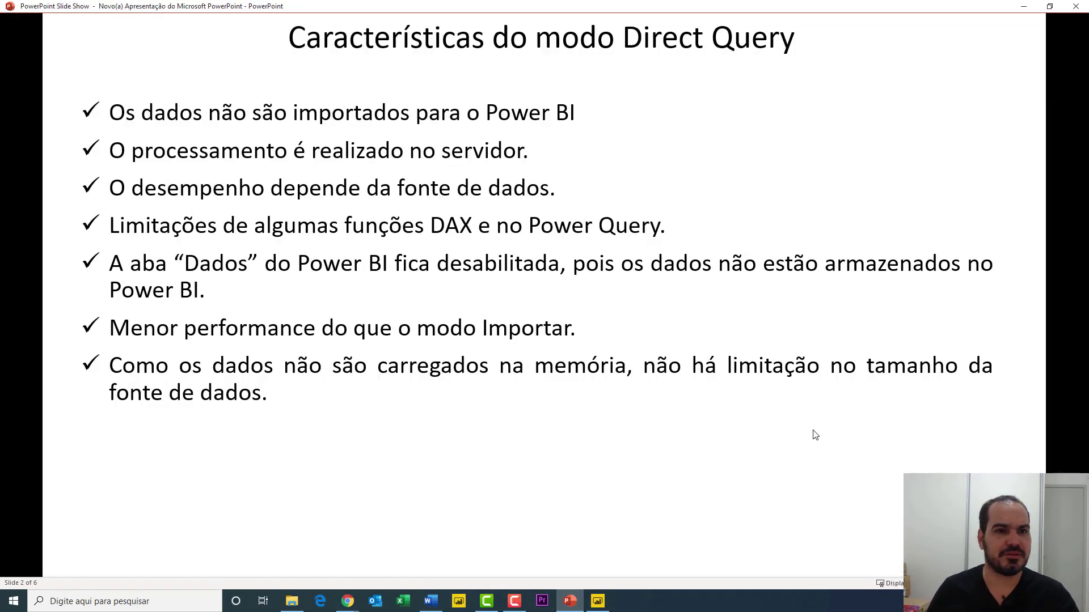
key("Right")
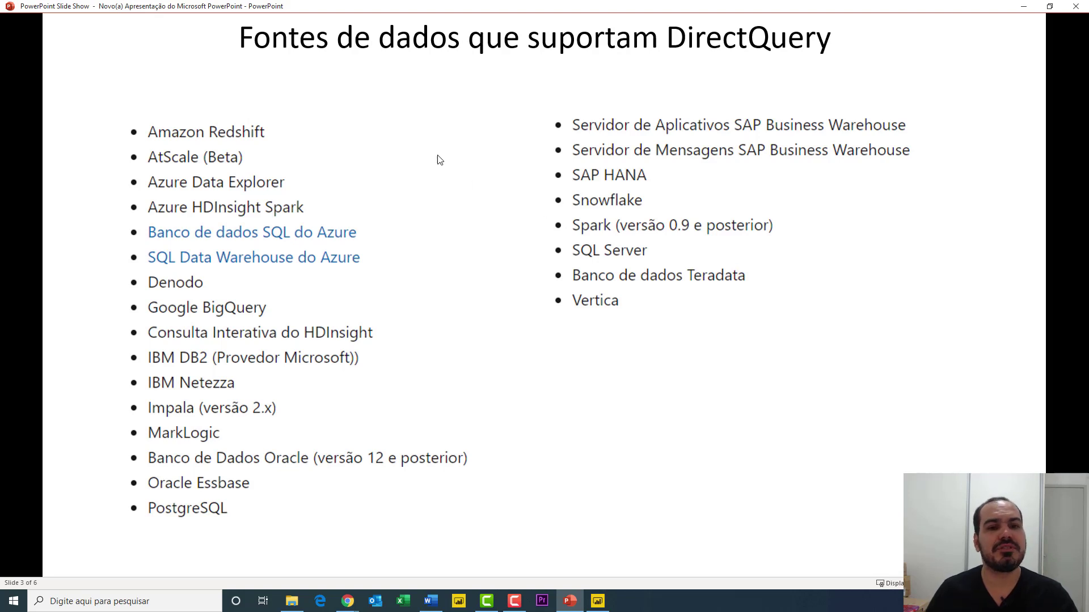